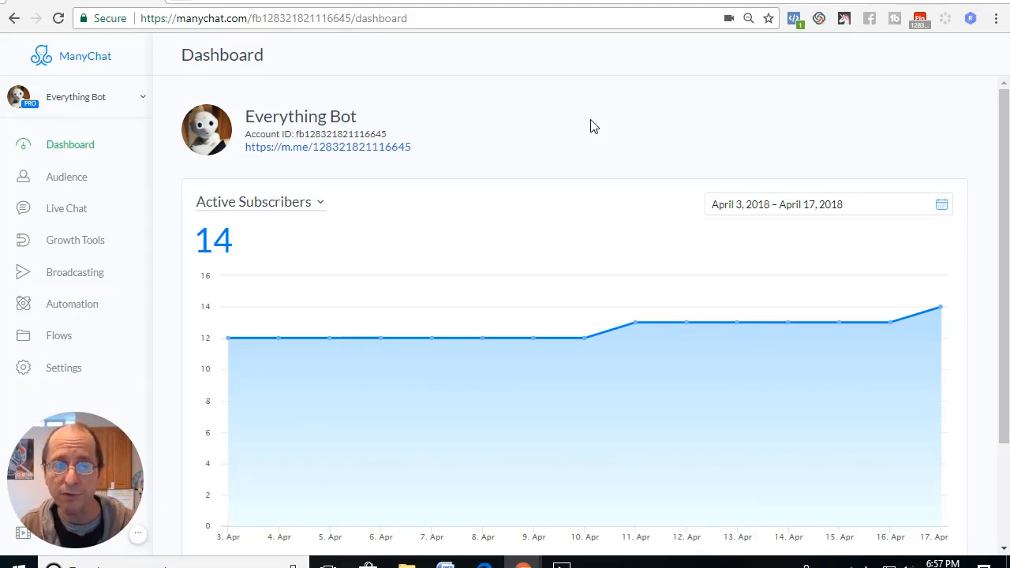
pyautogui.moveTo(585, 338)
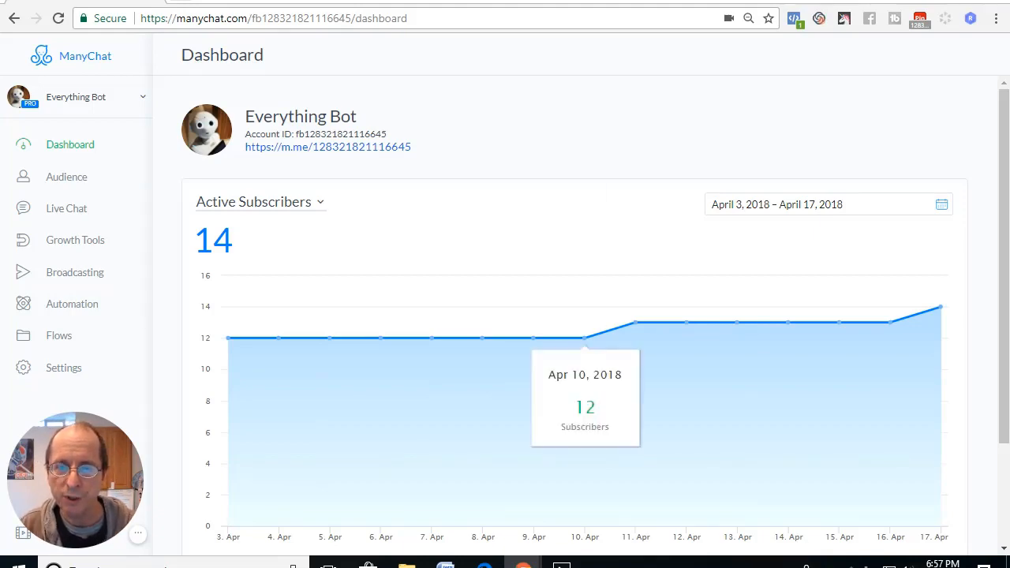
pyautogui.click(562, 562)
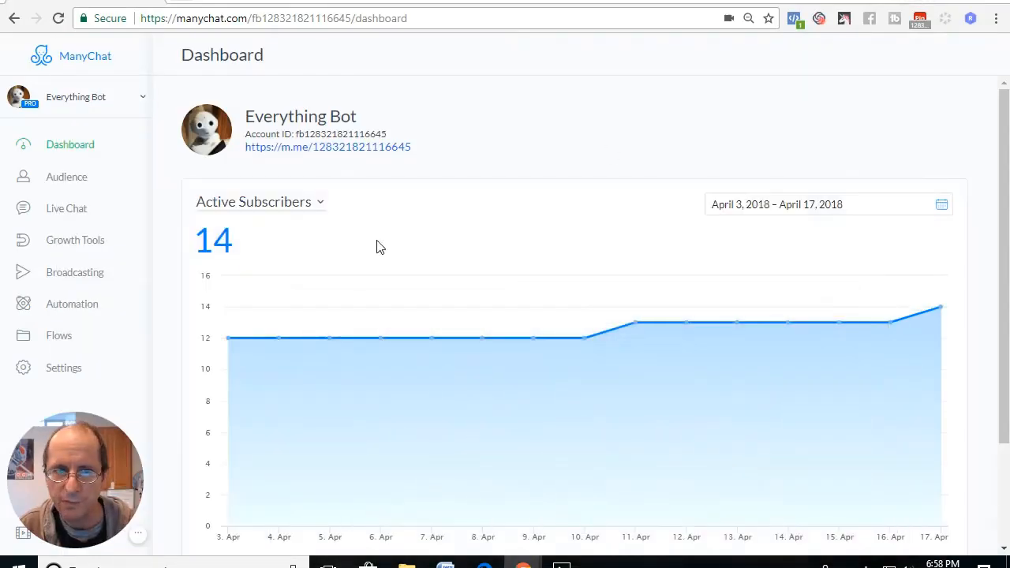
# Review the flows in the Listing Flow Demo - 1st folder and the image of the complete flow map in the photo viewer.
pyautogui.click(54, 336)
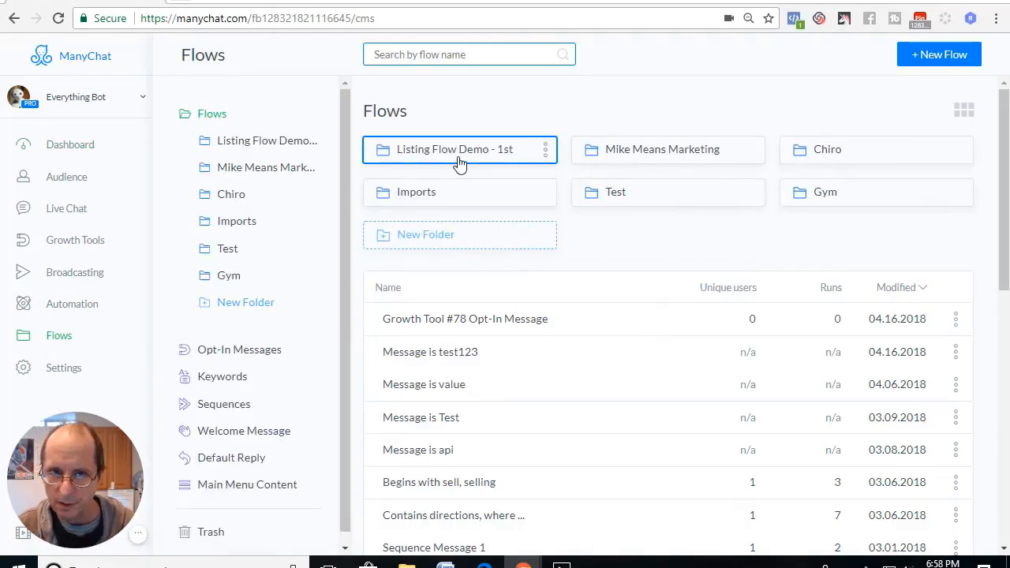
pyautogui.click(460, 160)
pyautogui.scroll(-2, 487, 372)
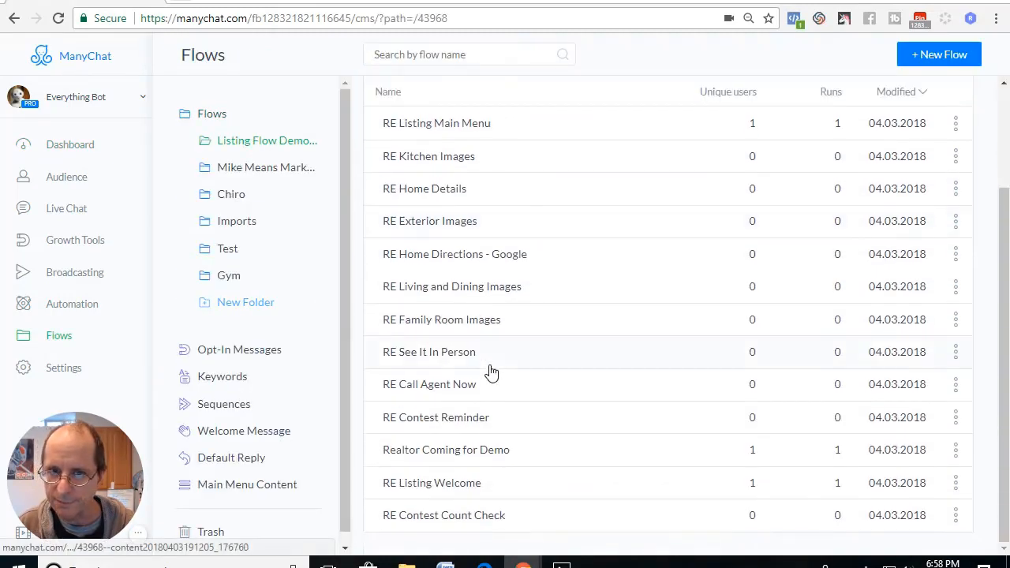
pyautogui.scroll(2, 485, 418)
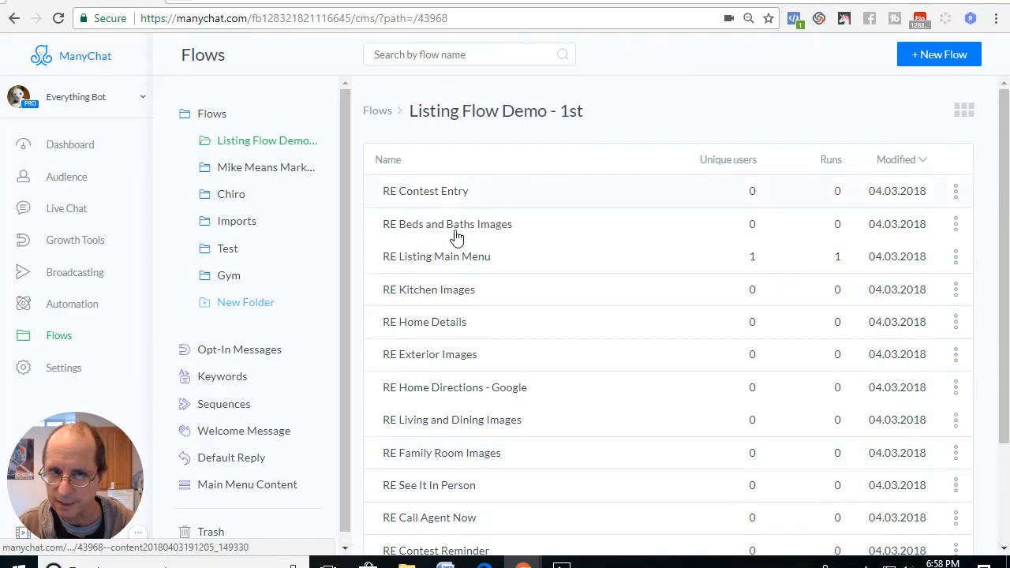
pyautogui.scroll(-2, 466, 379)
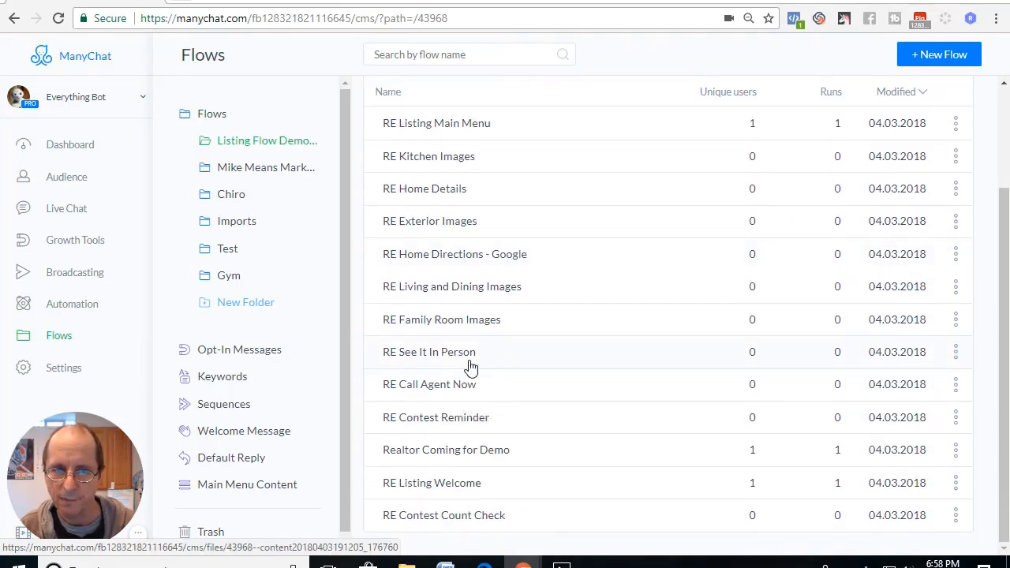
pyautogui.scroll(2, 471, 367)
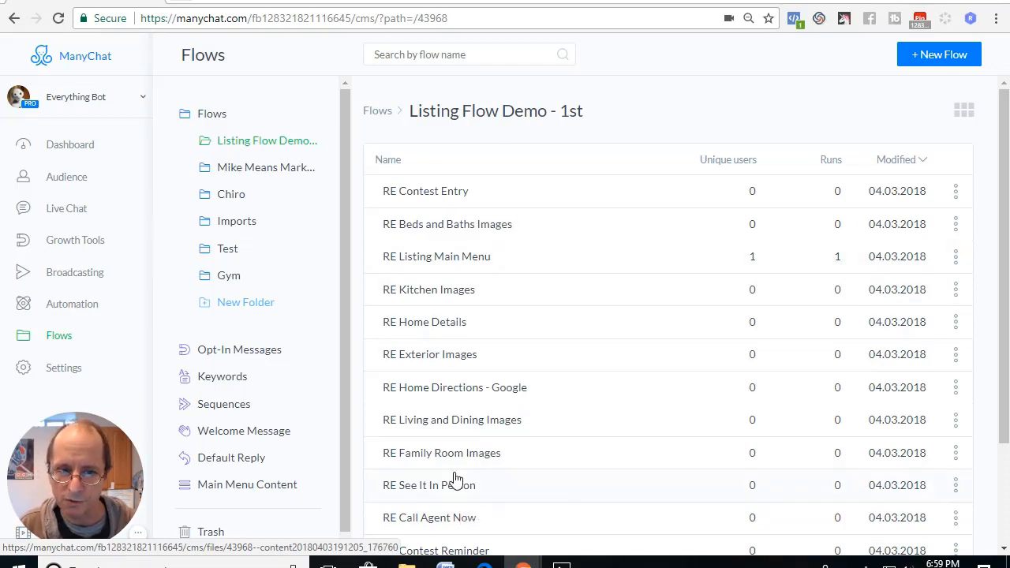
pyautogui.click(562, 563)
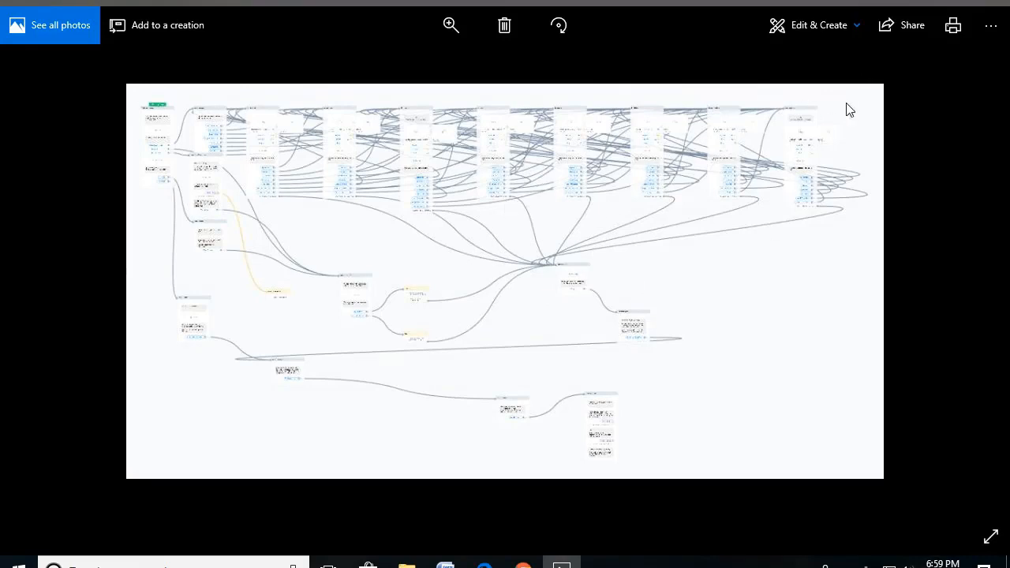
pyautogui.click(921, 1)
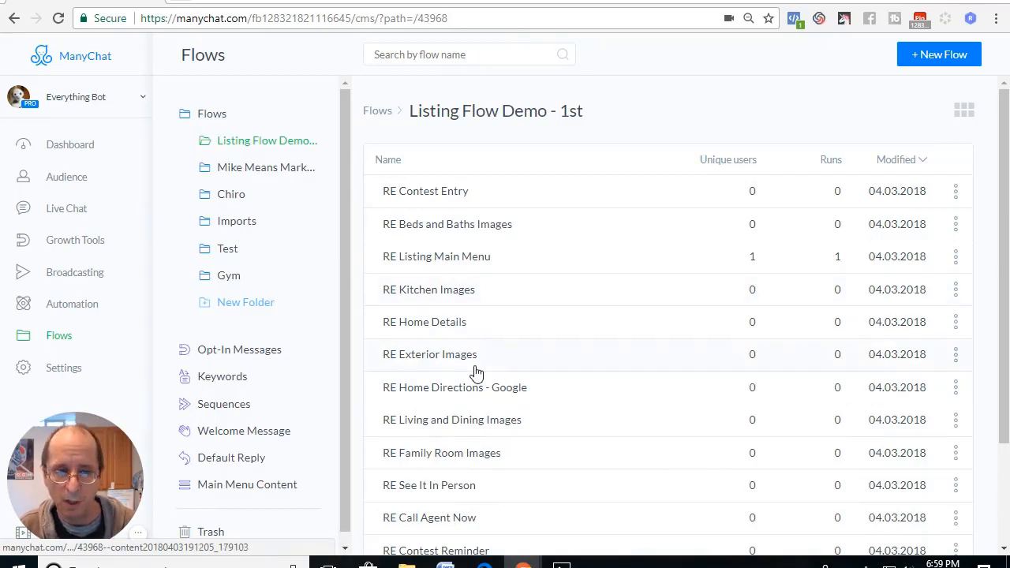
# Open the Coupon Redemption flow from the Test folder and collapse its statistics to show the whole flow.
pyautogui.click(57, 343)
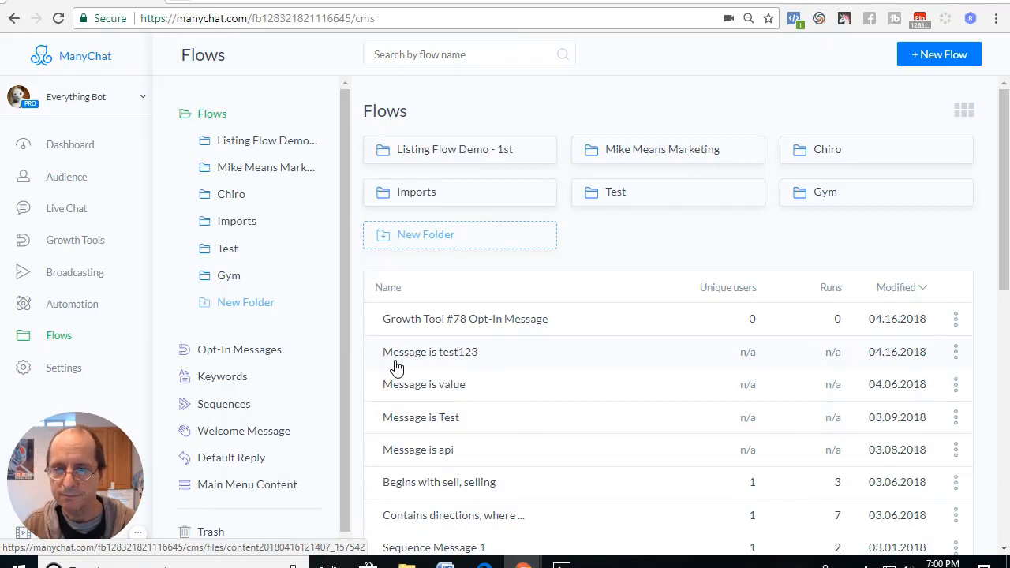
pyautogui.click(630, 205)
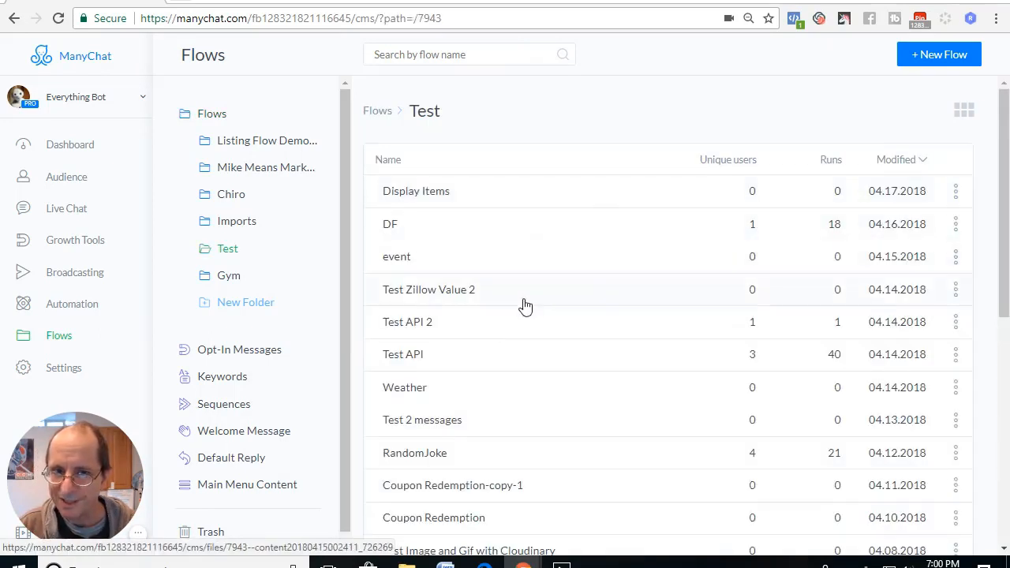
pyautogui.scroll(-2, 512, 377)
pyautogui.scroll(-2, 511, 377)
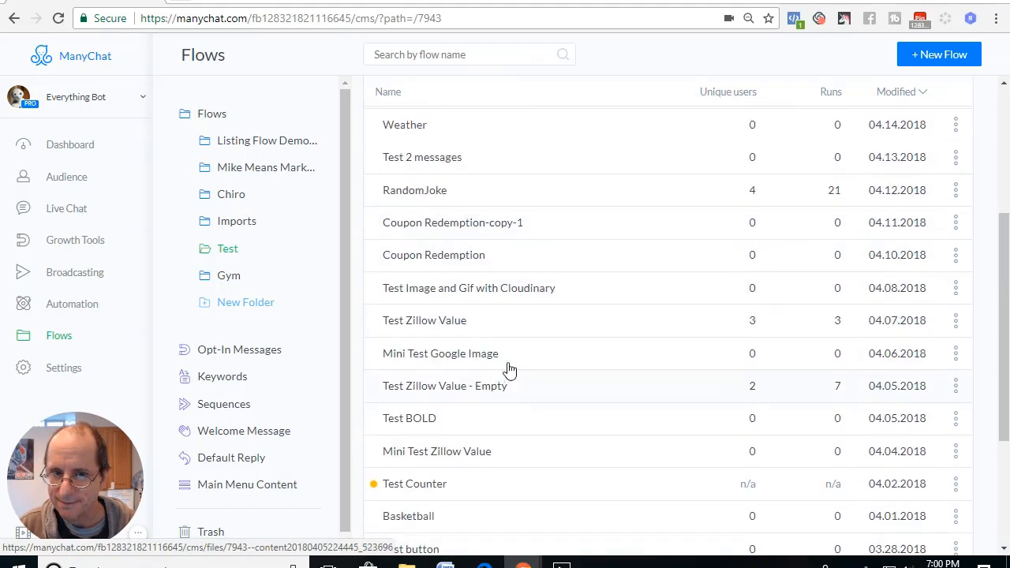
pyautogui.click(450, 264)
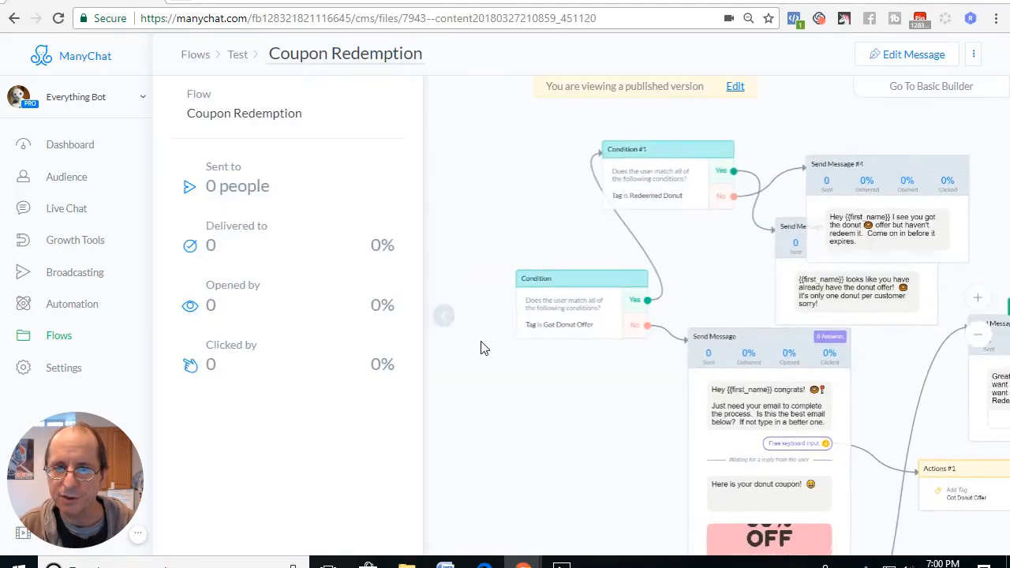
pyautogui.click(445, 323)
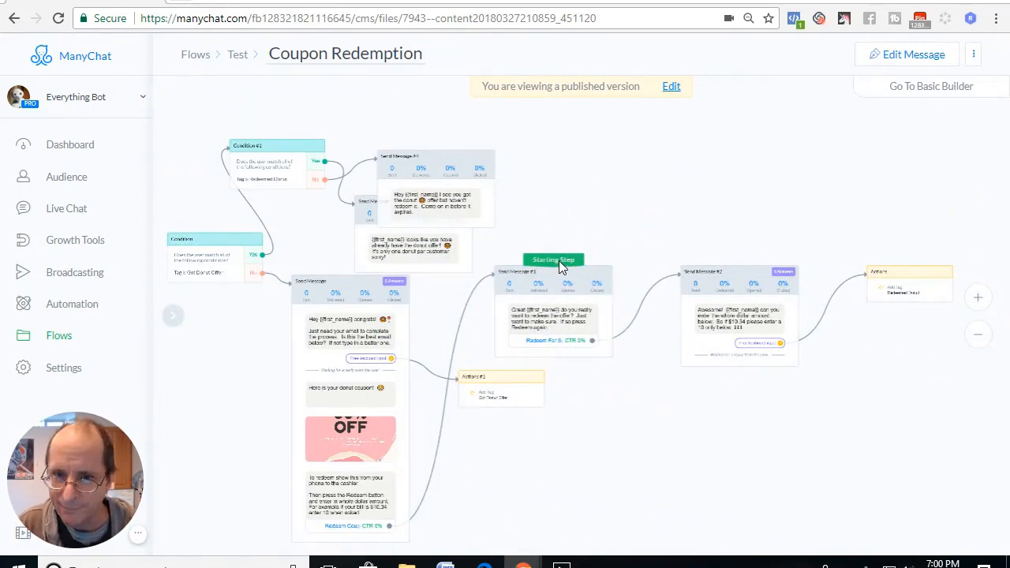
# Edit the Coupon Redemption flow so the Got Donut Offer condition is the starting step, and publish it.
pyautogui.click(900, 57)
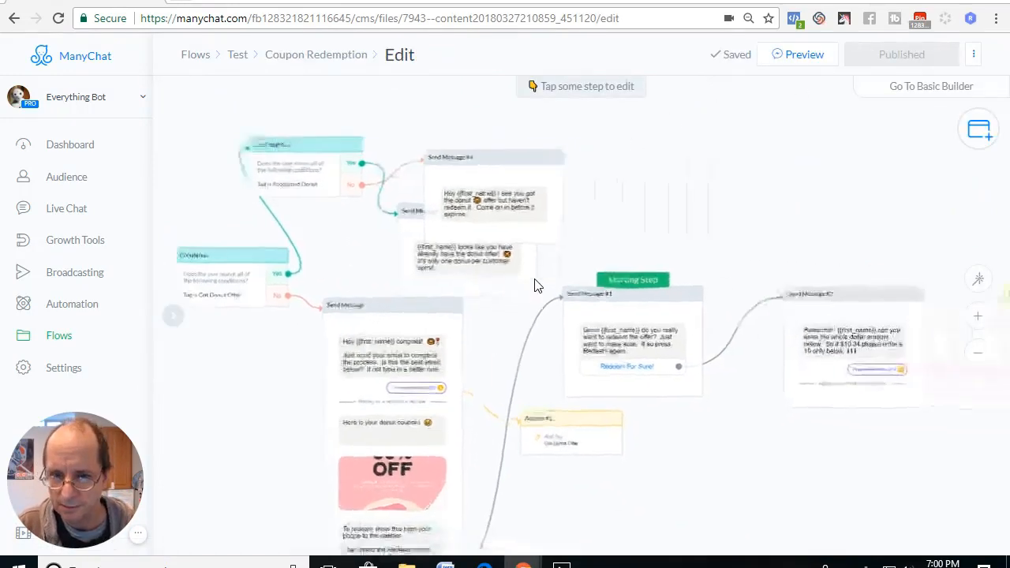
pyautogui.moveTo(479, 406); pyautogui.dragTo(713, 361)
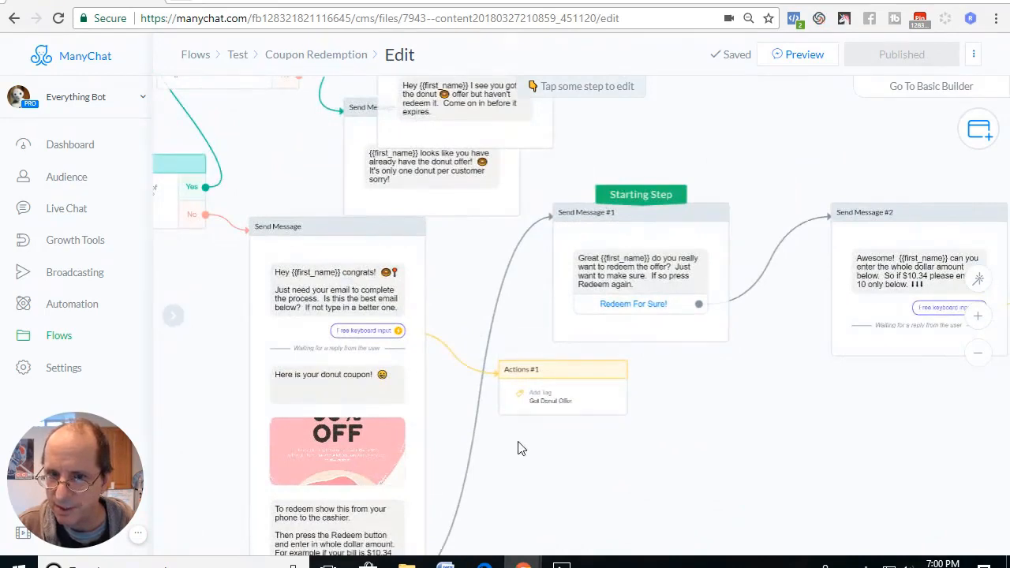
pyautogui.moveTo(518, 449); pyautogui.dragTo(732, 463)
pyautogui.moveTo(829, 209); pyautogui.dragTo(354, 187)
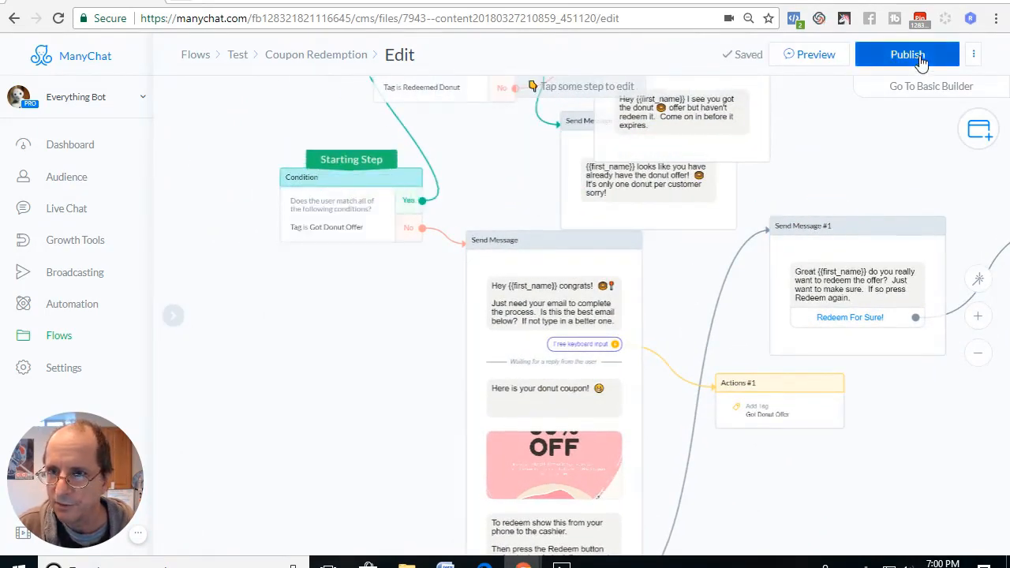
pyautogui.click(920, 62)
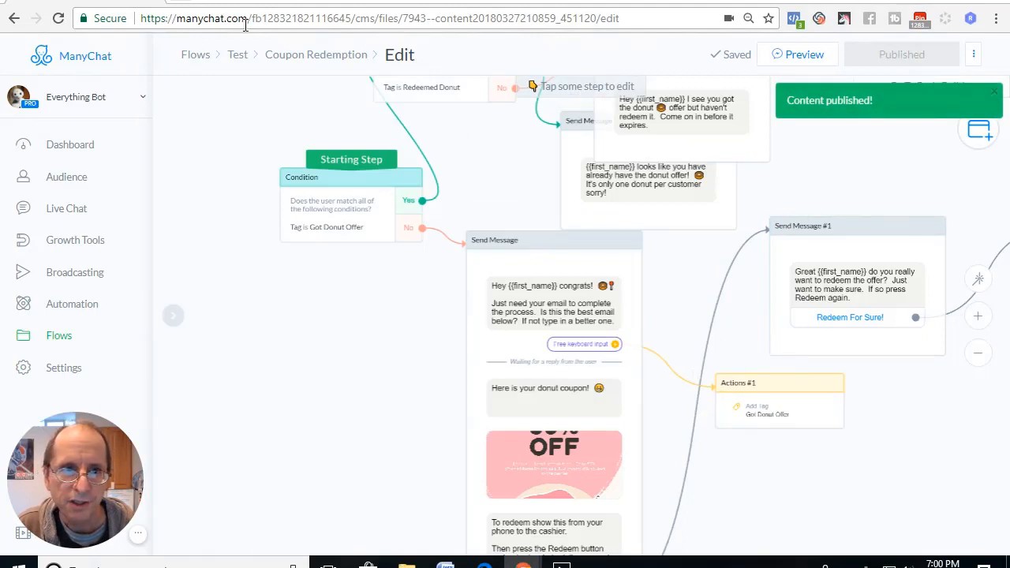
# Open Facebook in another tab, send a preview of the flow from ManyChat, and read the Everything Bot message in the chat.
pyautogui.click(184, 5)
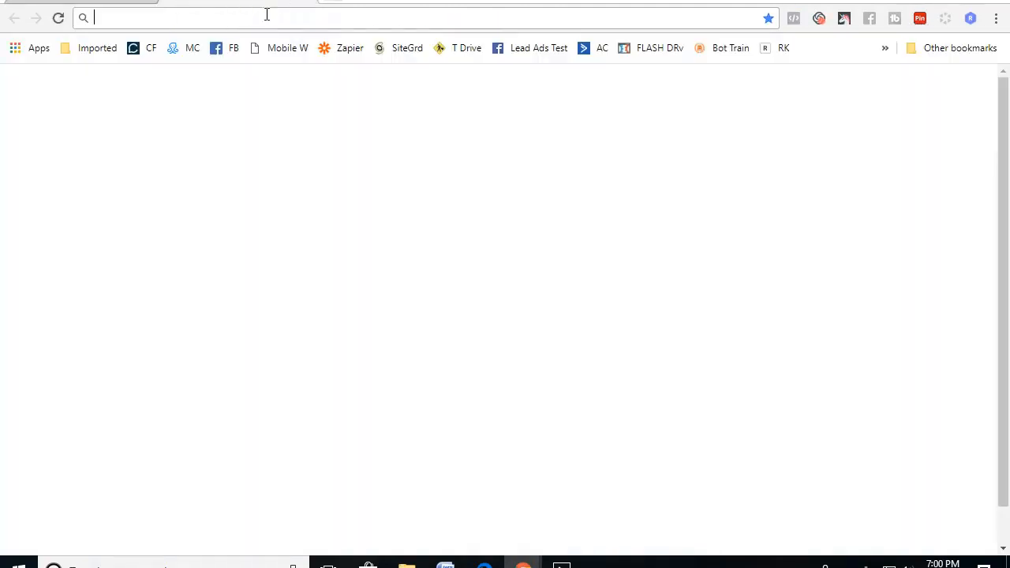
pyautogui.click(228, 48)
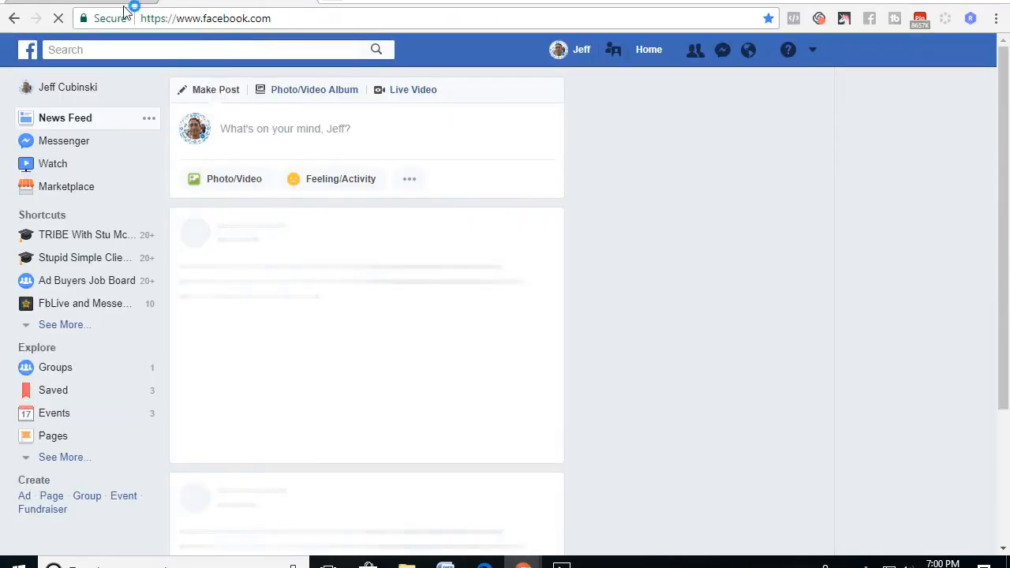
pyautogui.click(107, 2)
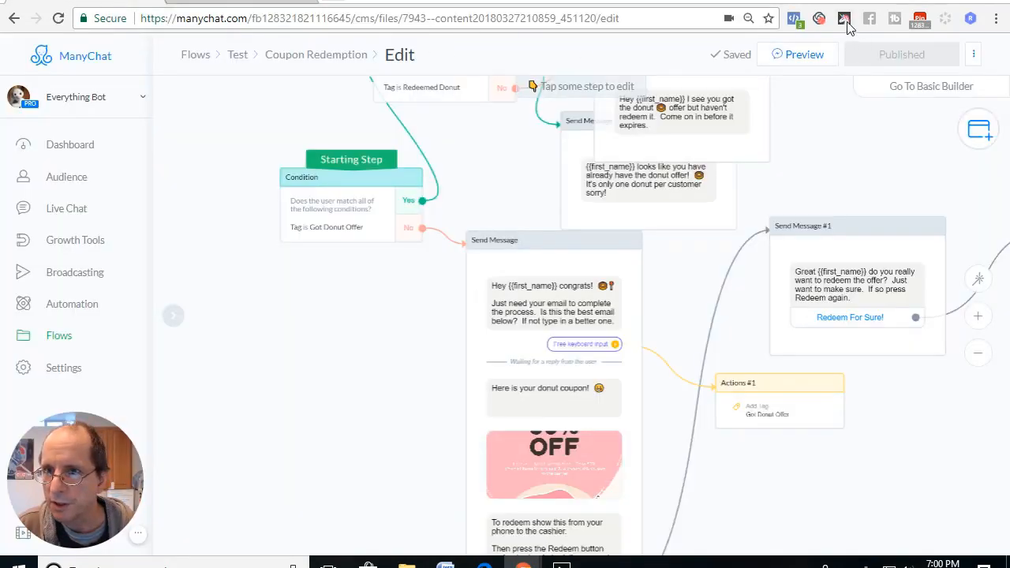
pyautogui.click(800, 54)
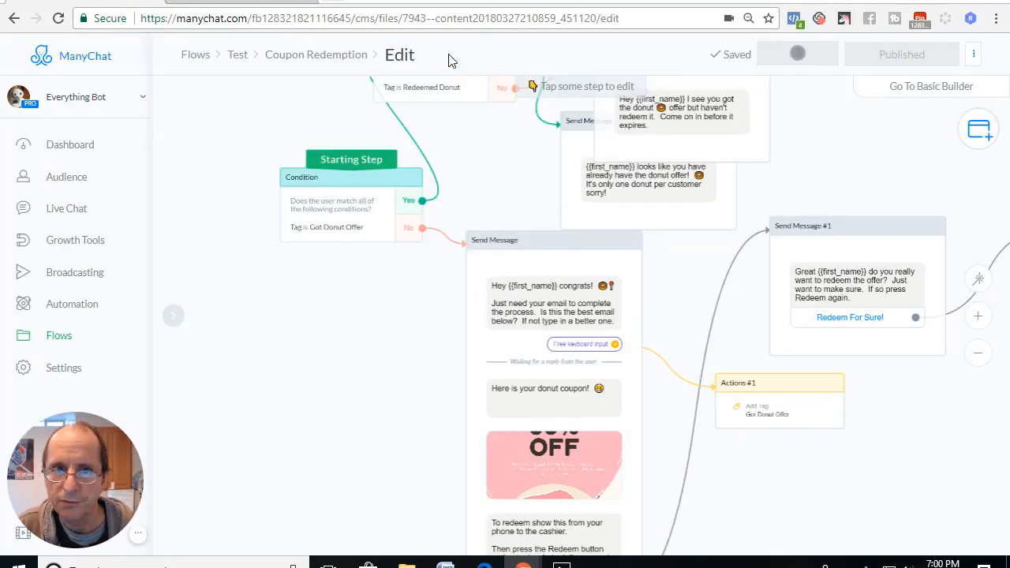
pyautogui.click(260, 2)
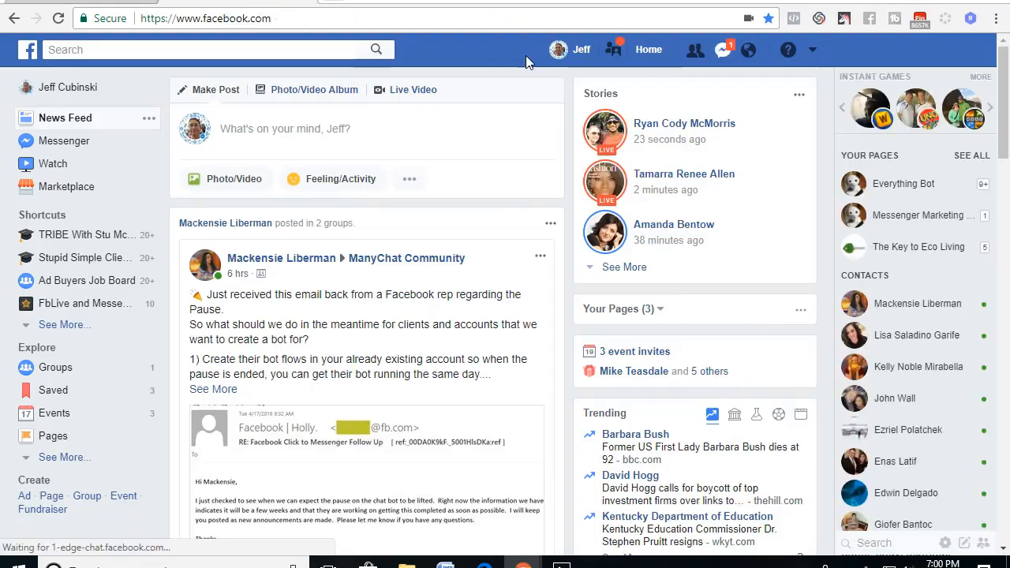
pyautogui.click(723, 50)
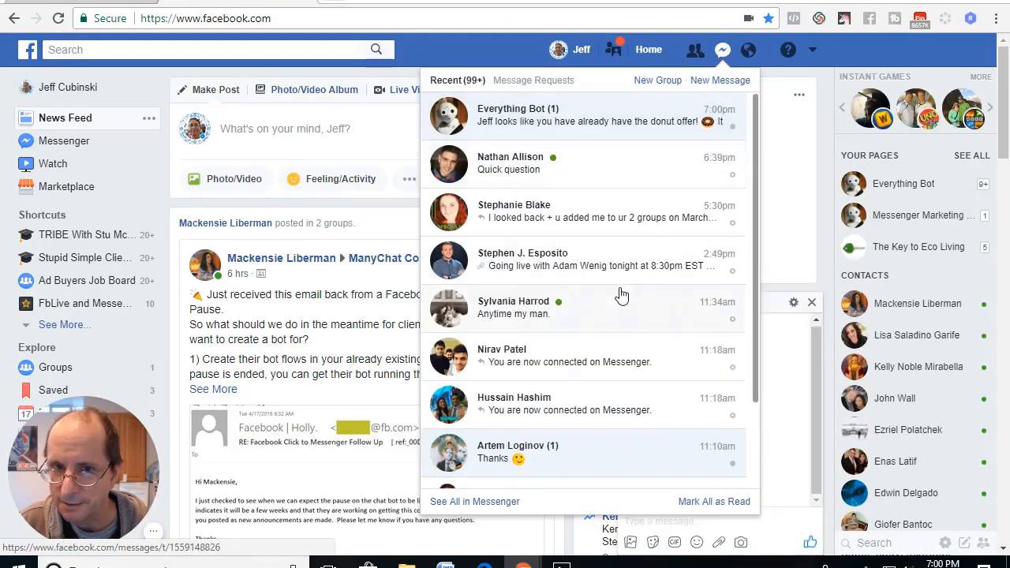
pyautogui.click(591, 124)
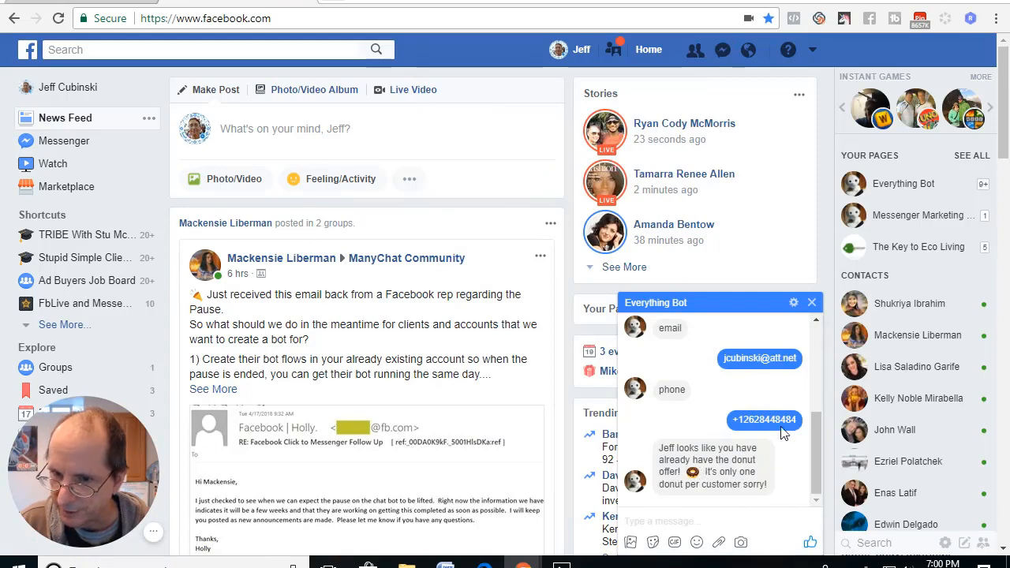
pyautogui.click(812, 302)
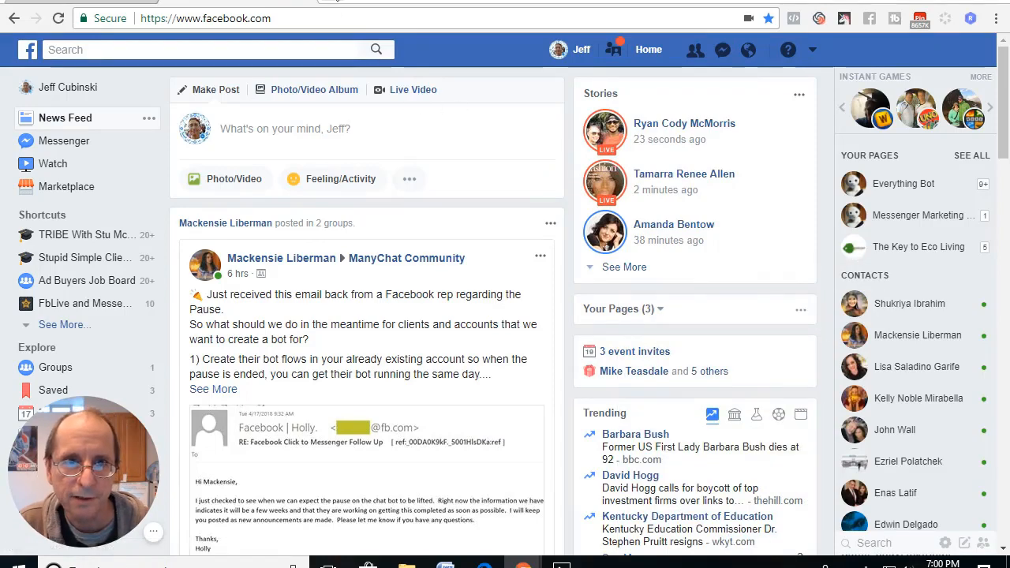
# Open ManyChat in a new browser tab, switch to the Everything Bot page and open its Audience list.
pyautogui.hotkey('ctrl', 't')
pyautogui.click(192, 47)
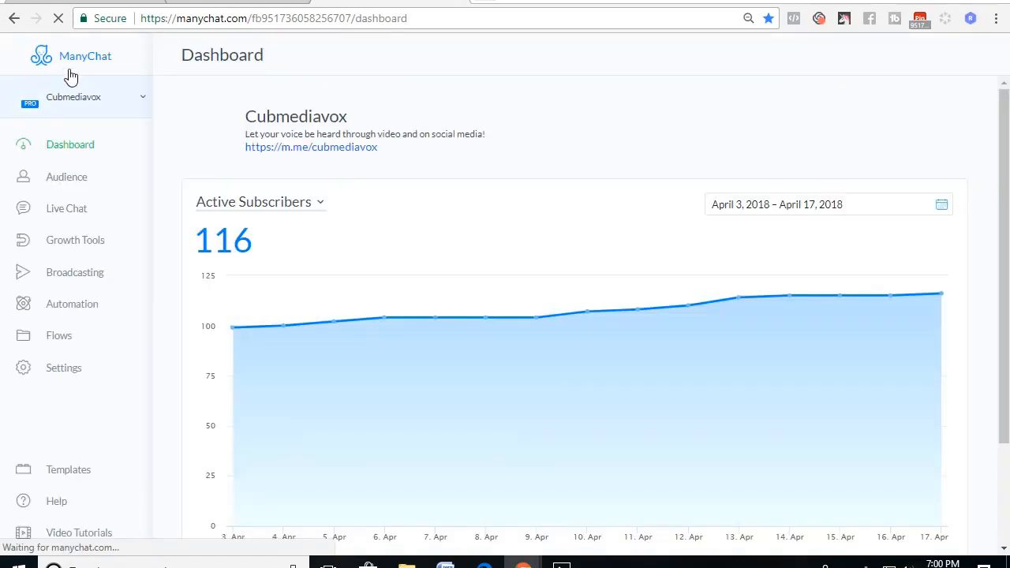
pyautogui.click(73, 100)
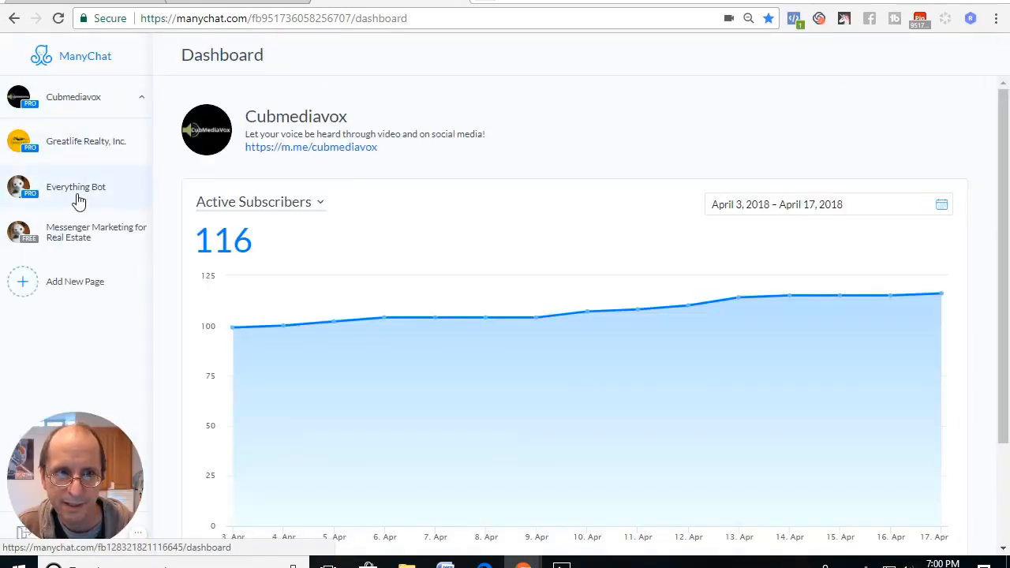
pyautogui.click(79, 200)
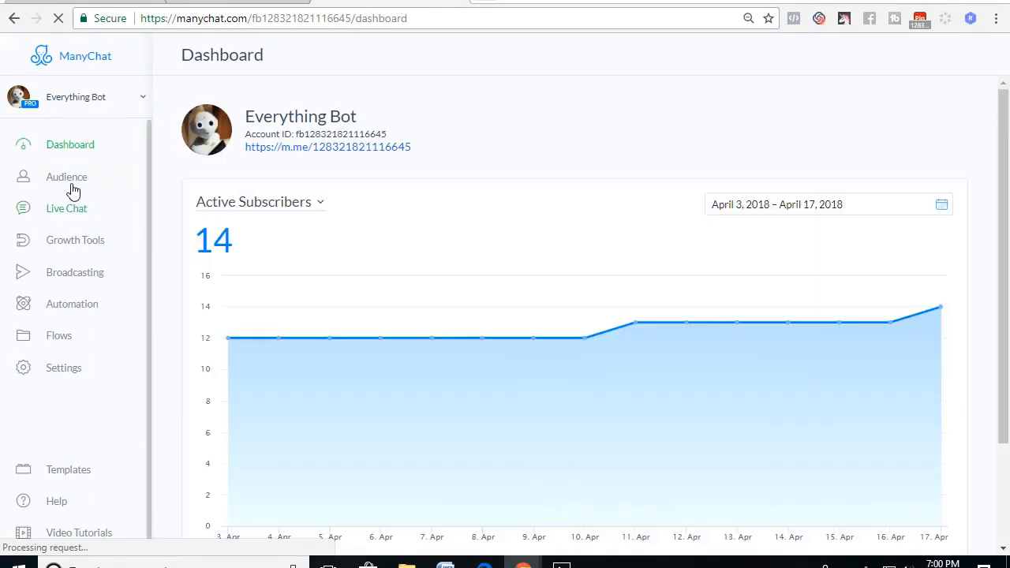
pyautogui.click(73, 190)
# Remove the Redeemed Donut and Got Donut Offer tags from the account owner's subscriber profile.
pyautogui.scroll(-1, 379, 298)
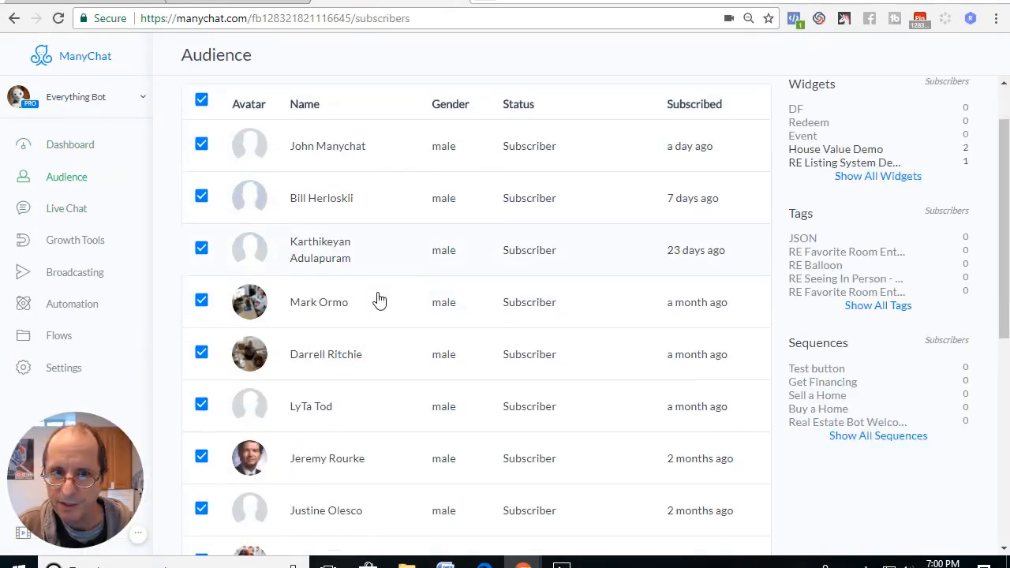
pyautogui.scroll(-5, 379, 299)
pyautogui.click(350, 483)
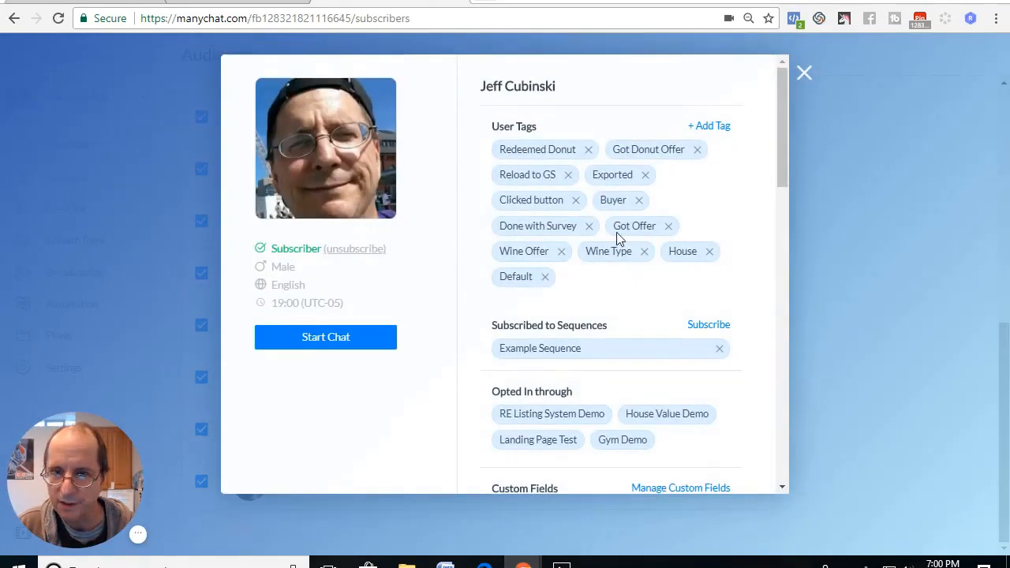
pyautogui.click(588, 150)
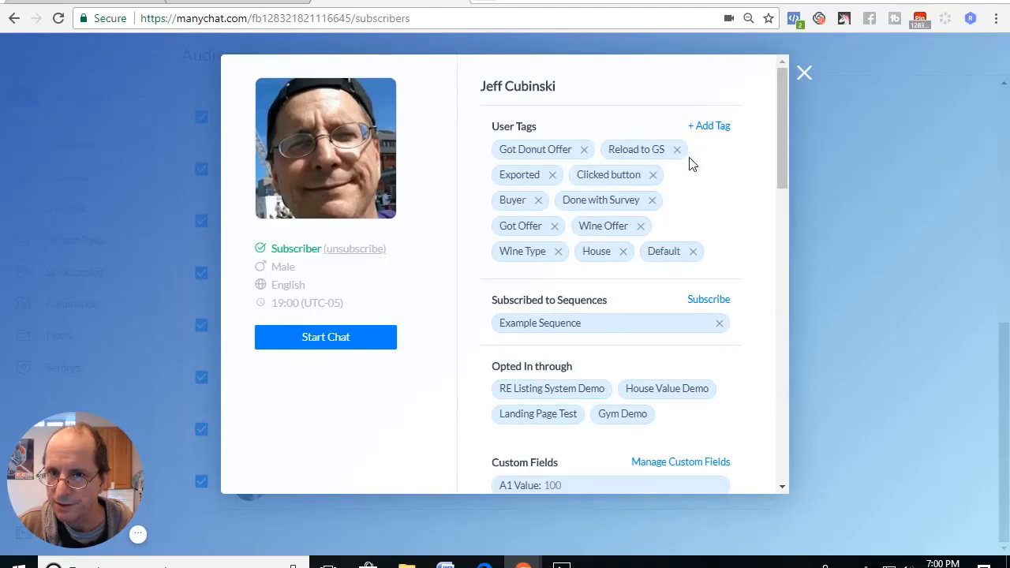
pyautogui.click(588, 150)
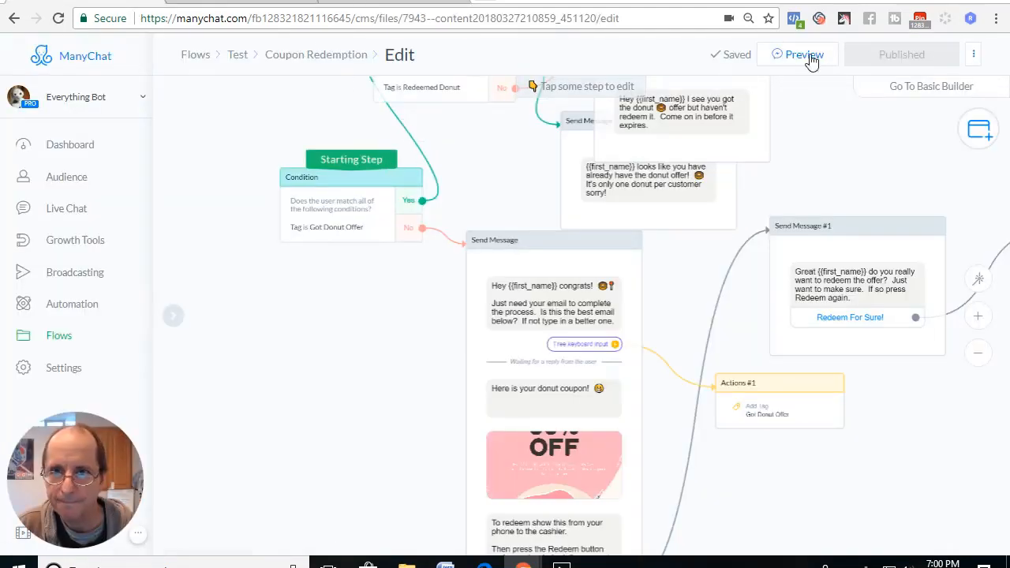
# Send another preview of the Coupon Redemption flow and switch to Facebook to read the Everything Bot chat.
pyautogui.click(812, 62)
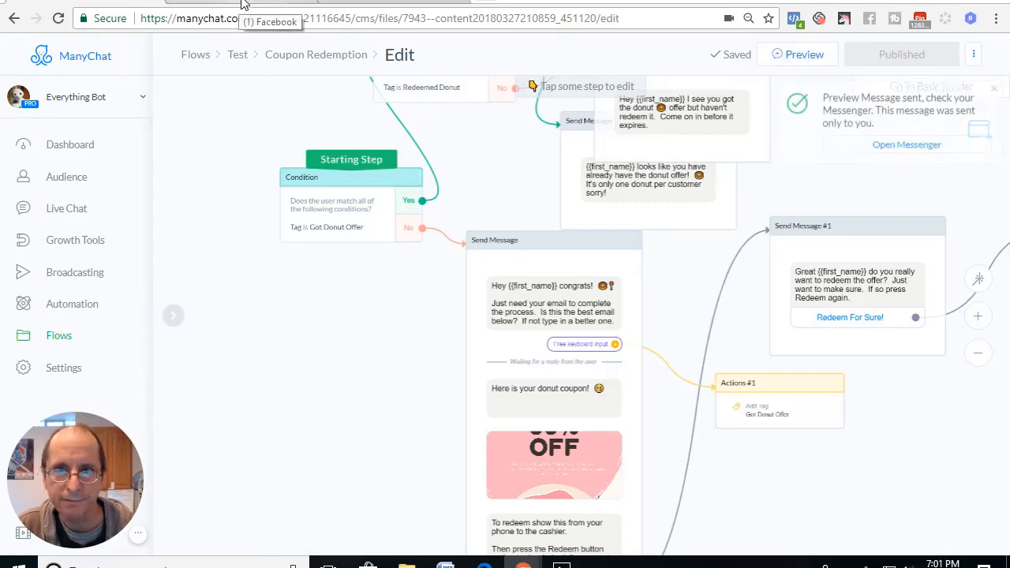
pyautogui.click(243, 4)
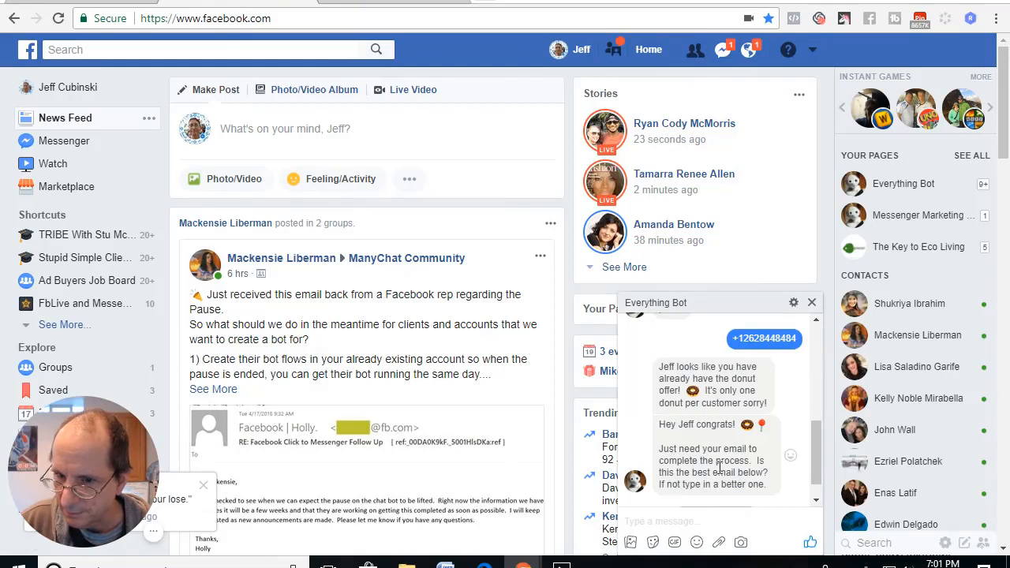
# Confirm the suggested email address in the Everything Bot chat and examine the Got Donut Offer tag action in the ManyChat flow.
pyautogui.click(706, 495)
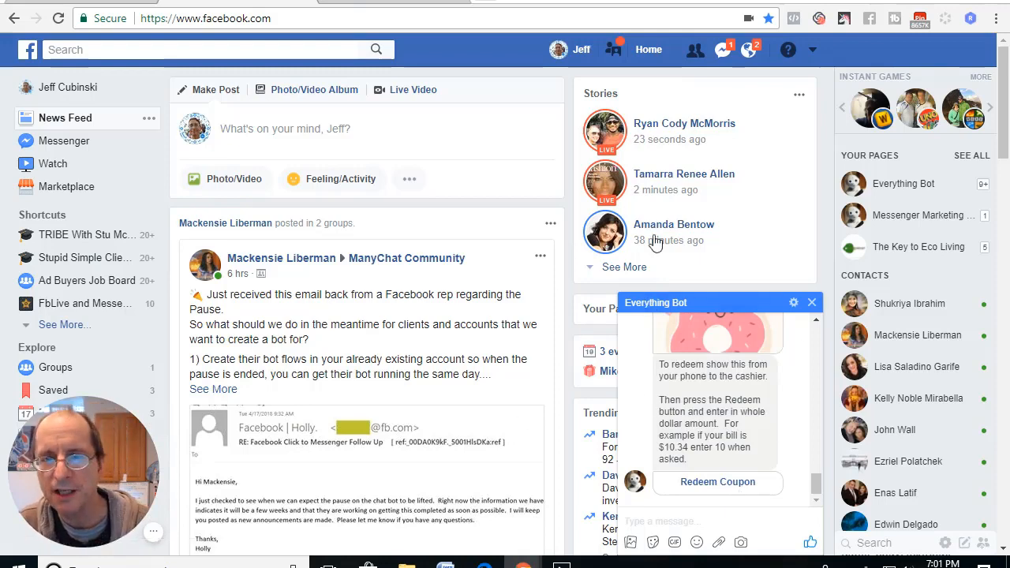
pyautogui.click(187, 4)
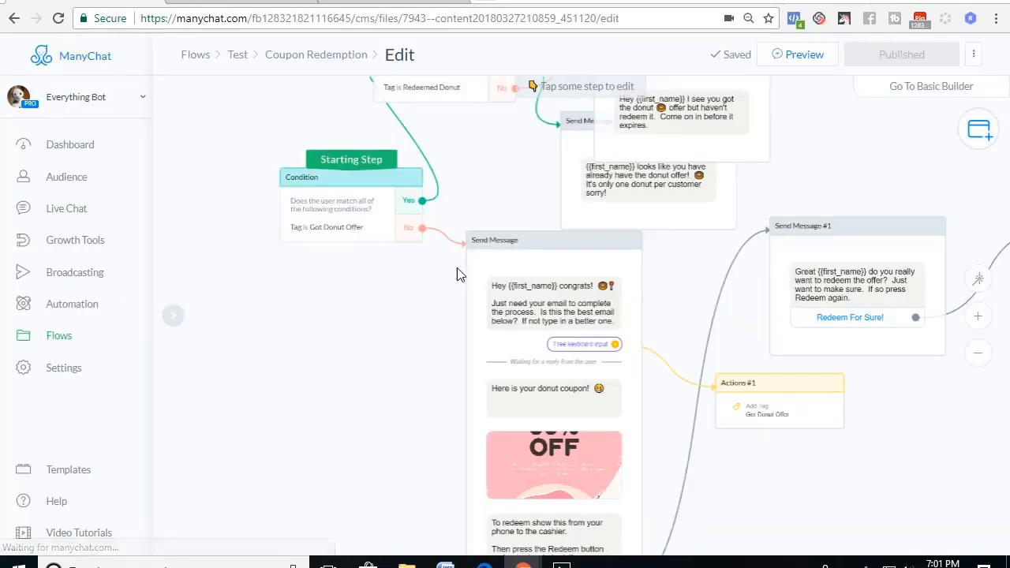
pyautogui.moveTo(298, 388); pyautogui.dragTo(287, 389)
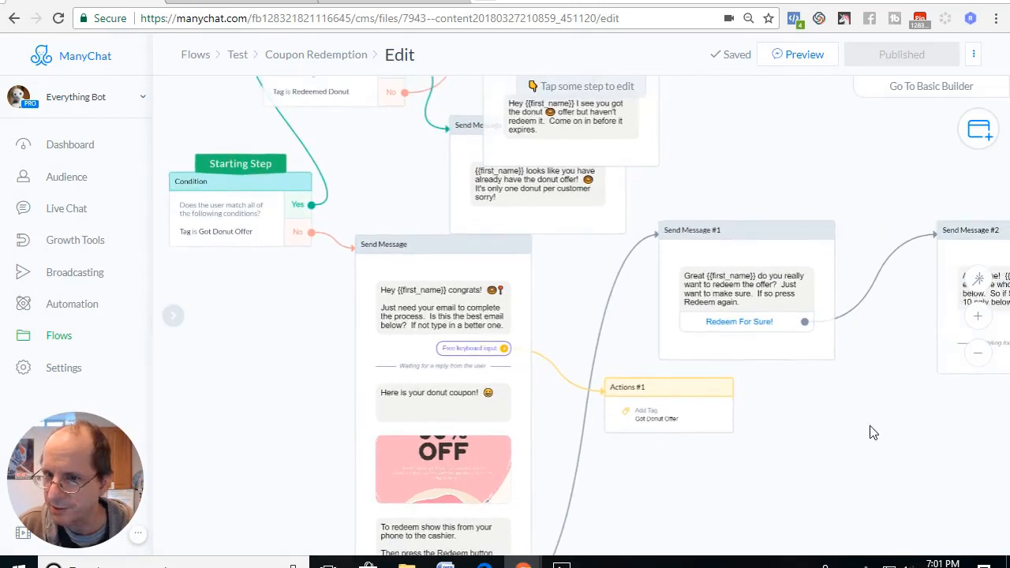
pyautogui.moveTo(873, 433); pyautogui.dragTo(795, 397)
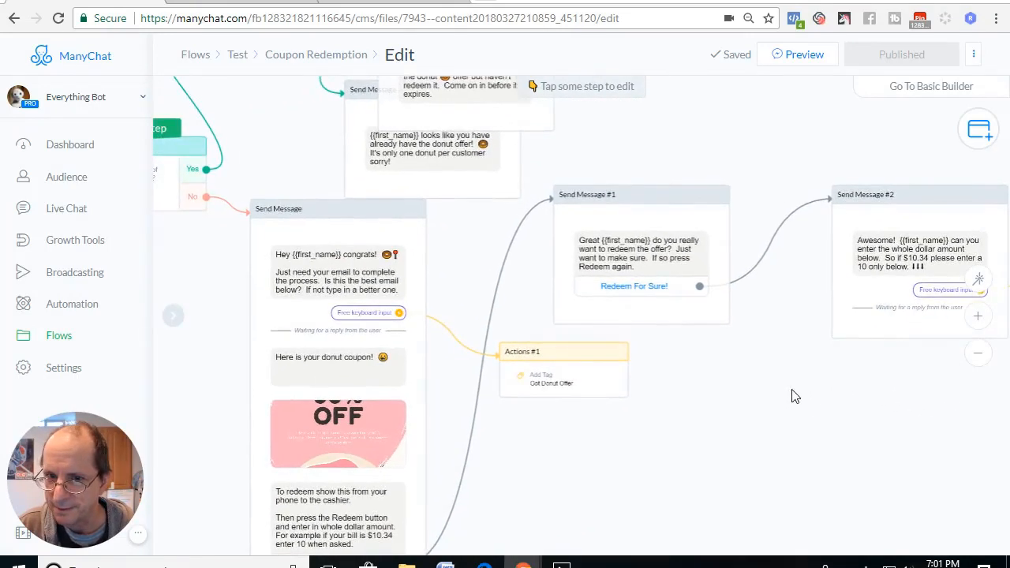
# Return to the Facebook chat, redeem the coupon, confirm the redemption and send 23 as the dollar amount.
pyautogui.click(371, 6)
pyautogui.click(255, 2)
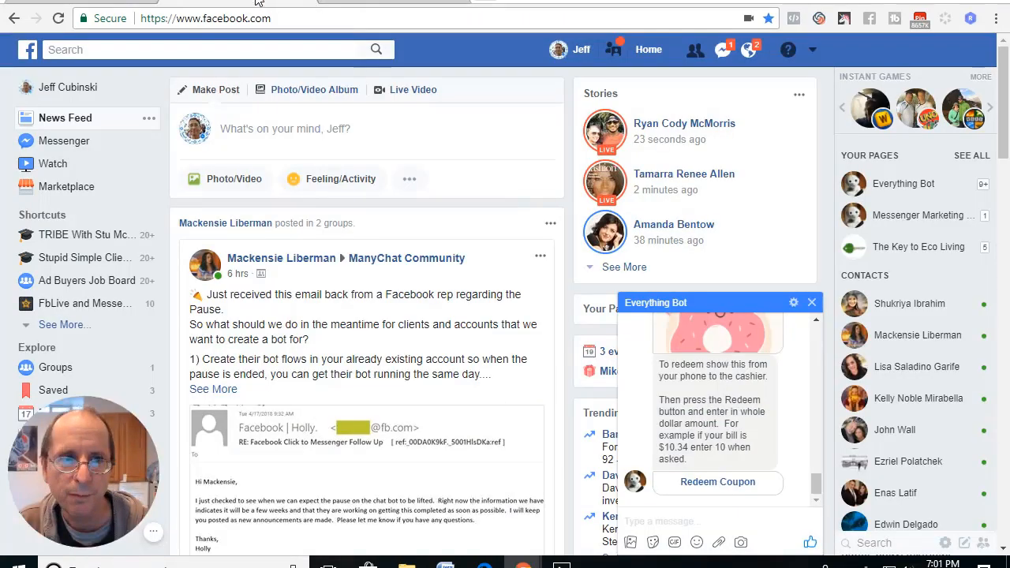
pyautogui.click(707, 487)
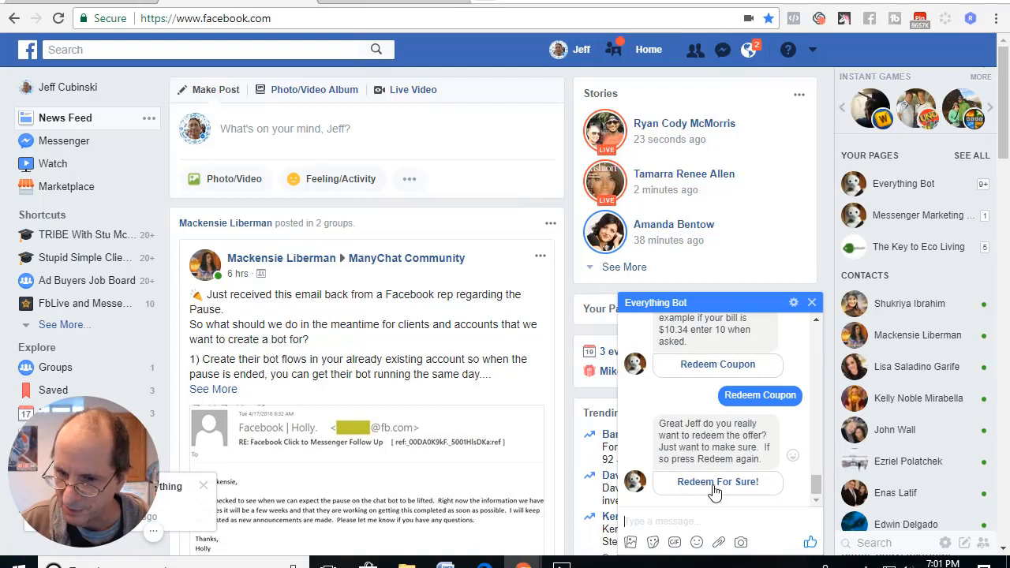
pyautogui.click(714, 488)
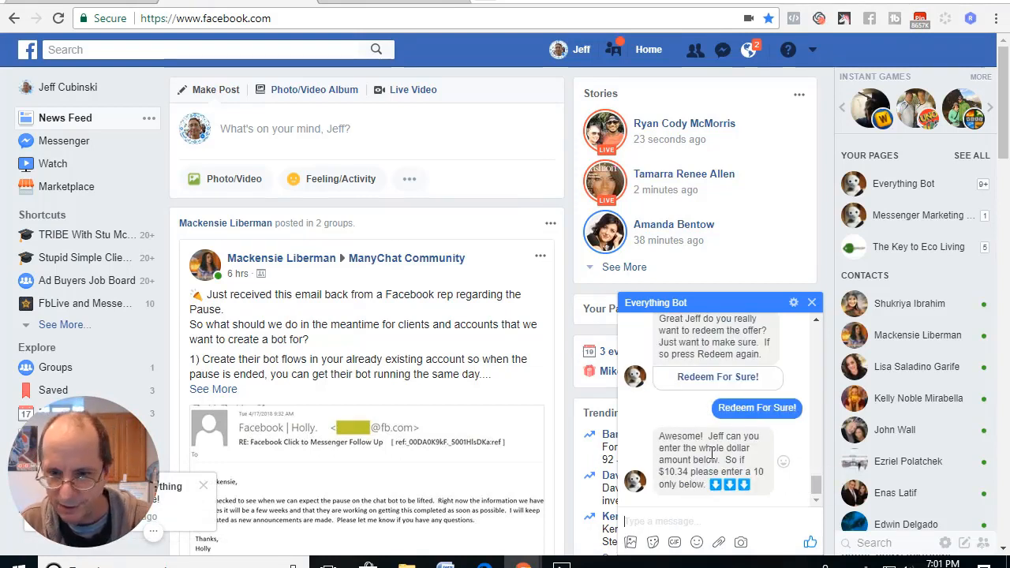
pyautogui.press('Return')
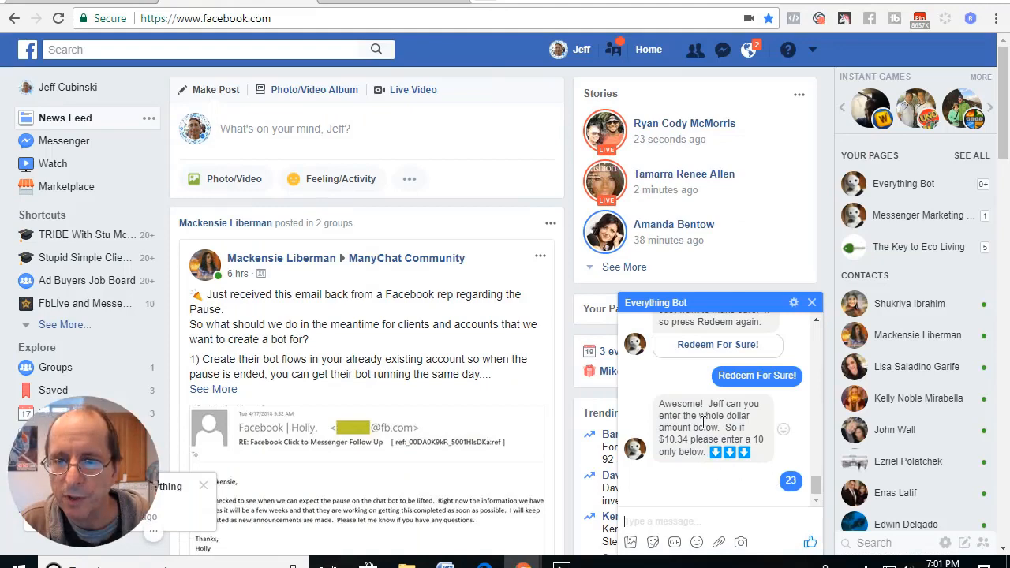
# Switch to ManyChat and examine the flow from its starting condition through the coupon message to Send Message #2.
pyautogui.click(117, 2)
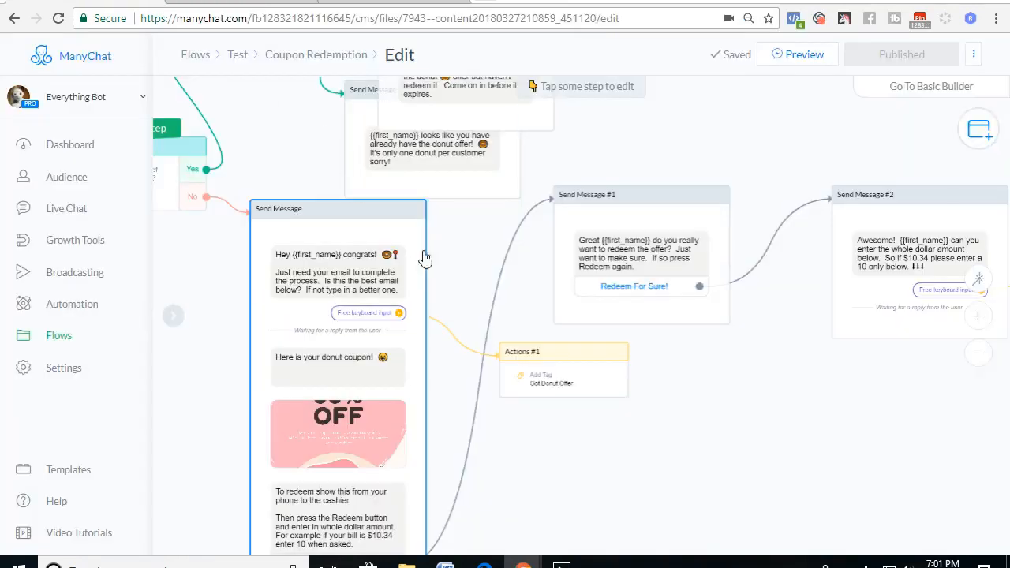
pyautogui.scroll(2, 717, 427)
pyautogui.moveTo(732, 328); pyautogui.dragTo(565, 401)
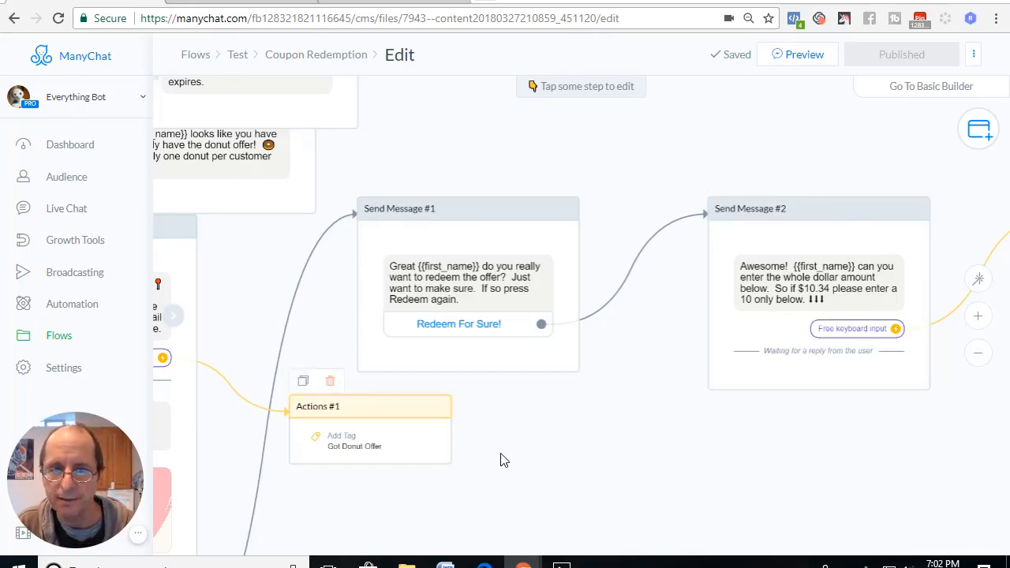
pyautogui.moveTo(500, 459); pyautogui.dragTo(869, 390)
pyautogui.moveTo(225, 412); pyautogui.dragTo(410, 439)
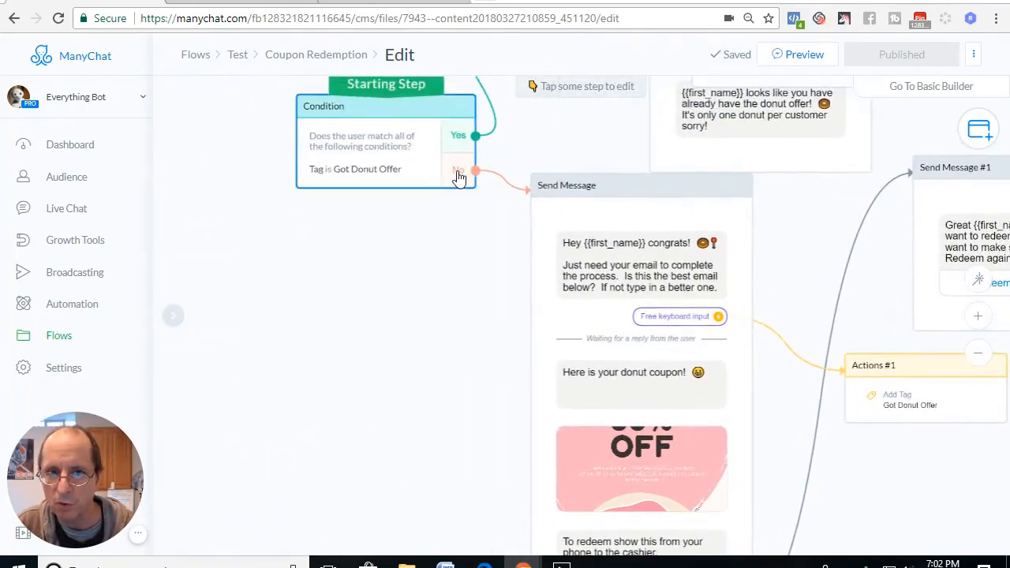
pyautogui.moveTo(868, 487); pyautogui.dragTo(800, 526)
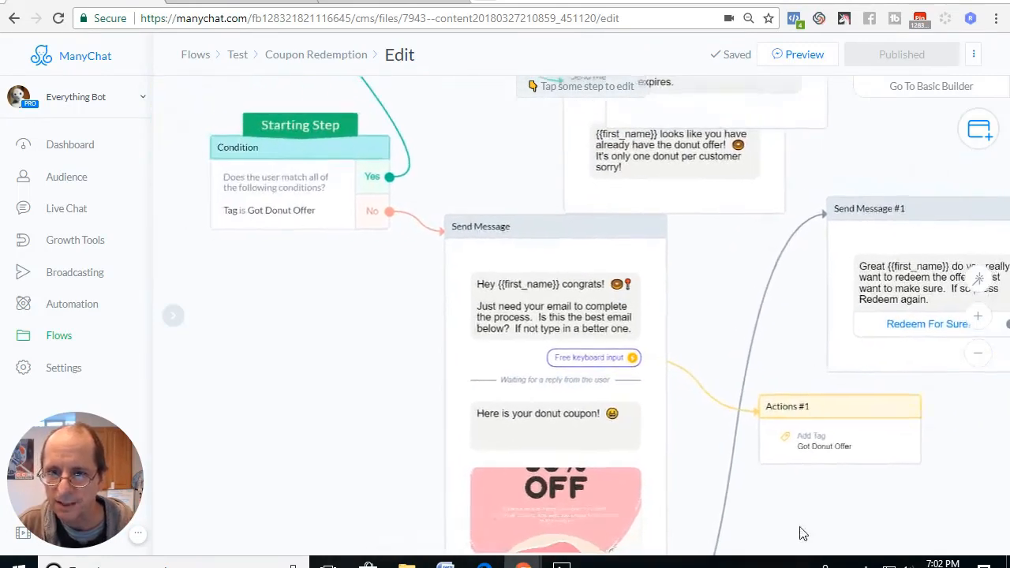
pyautogui.scroll(3, 349, 415)
# Make Send Message #1 the starting step of the Coupon Redemption flow and publish the change.
pyautogui.scroll(-5, 350, 418)
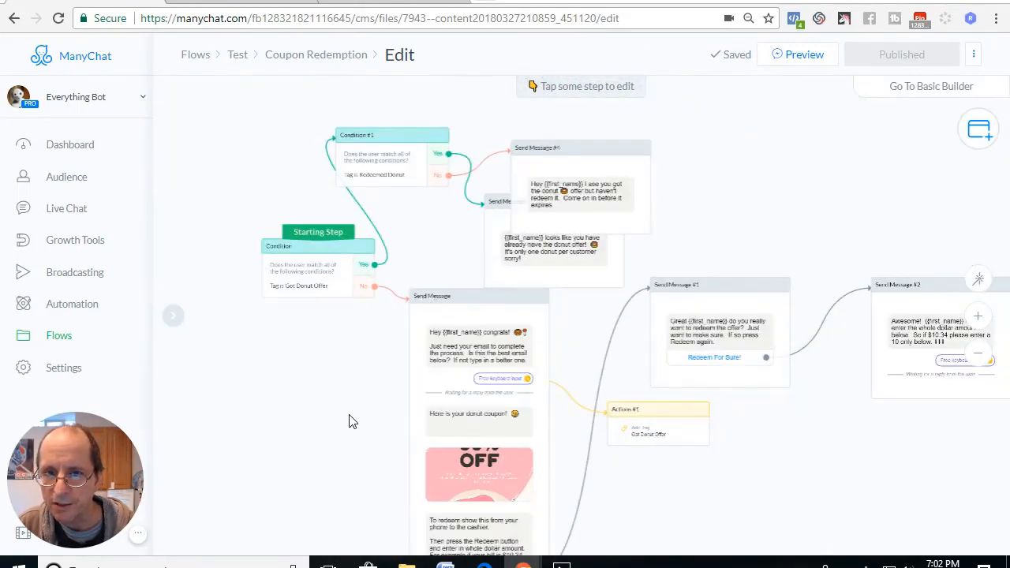
pyautogui.moveTo(318, 236); pyautogui.dragTo(714, 290)
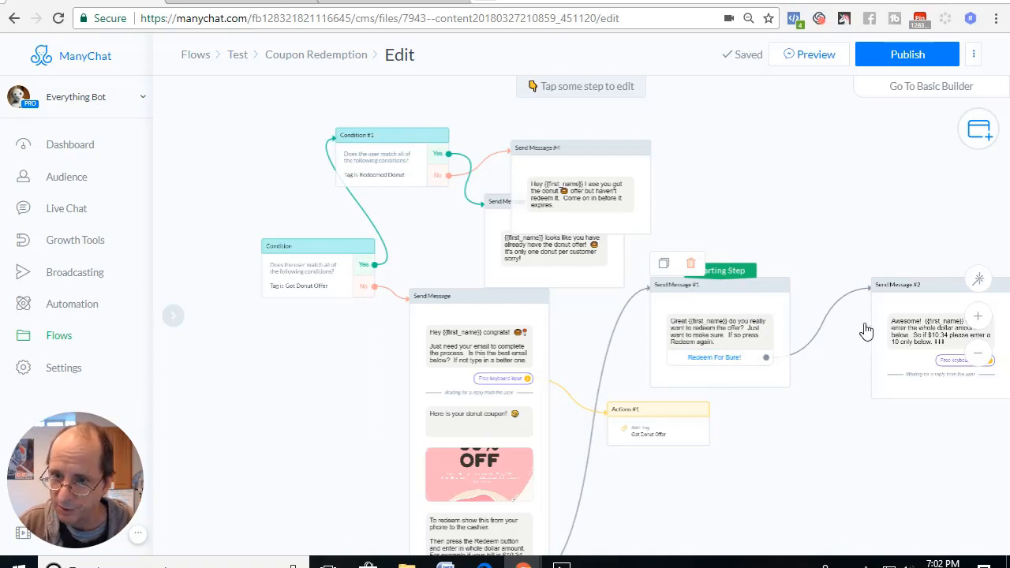
pyautogui.click(906, 57)
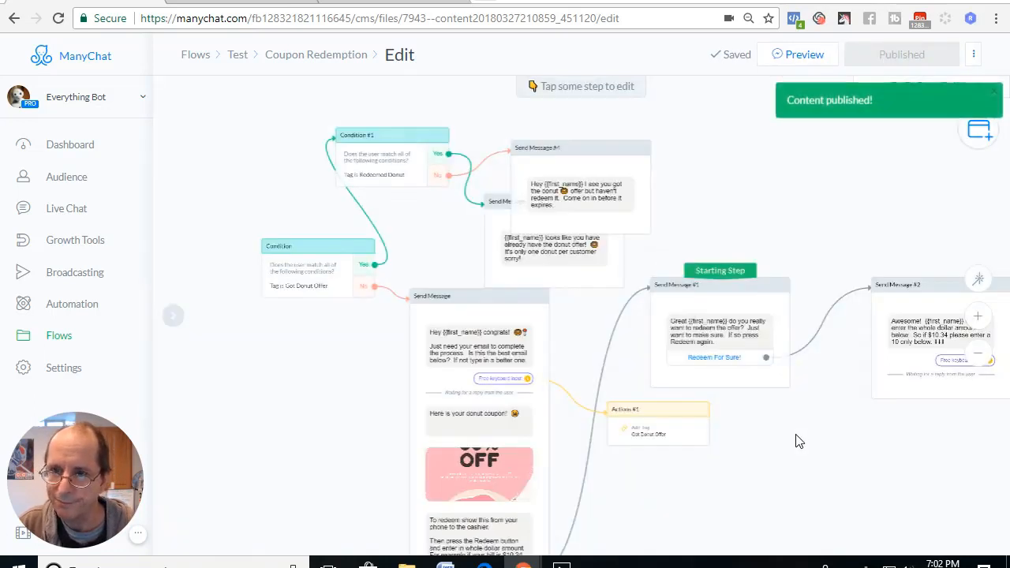
# Send a preview of the flow and, in the Facebook chat, confirm the redemption and reply with 45.
pyautogui.click(805, 62)
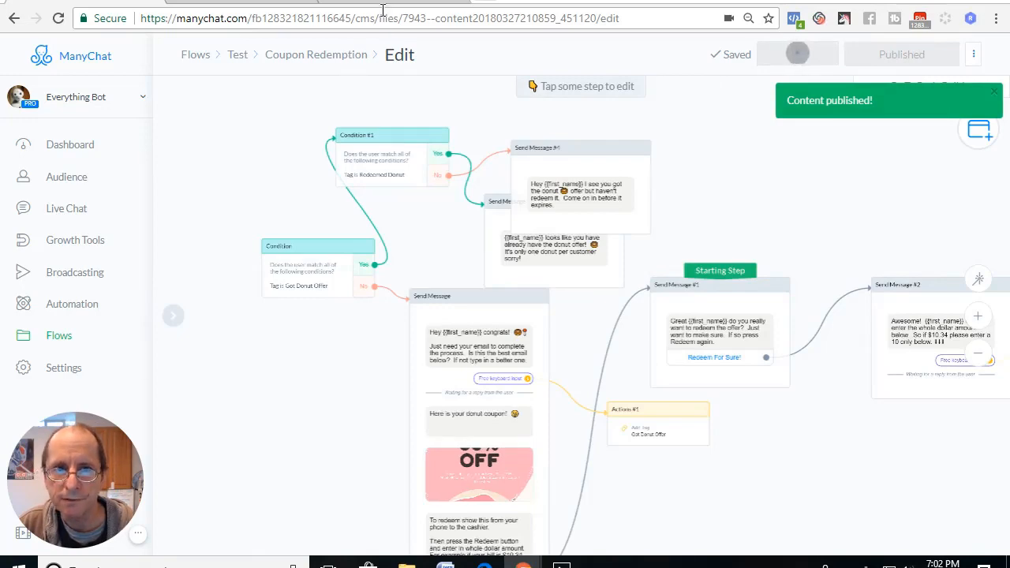
pyautogui.click(234, 4)
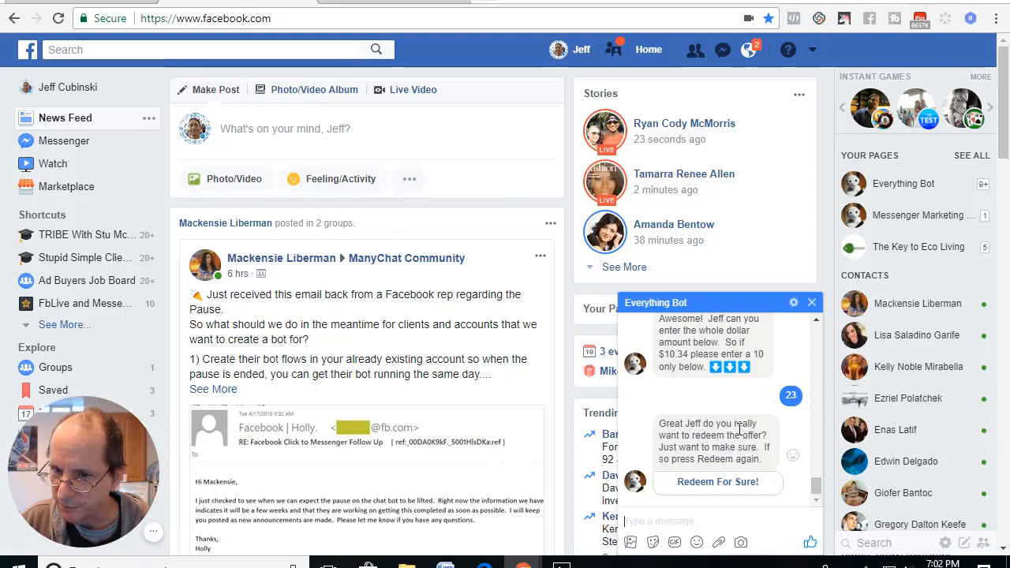
pyautogui.click(708, 484)
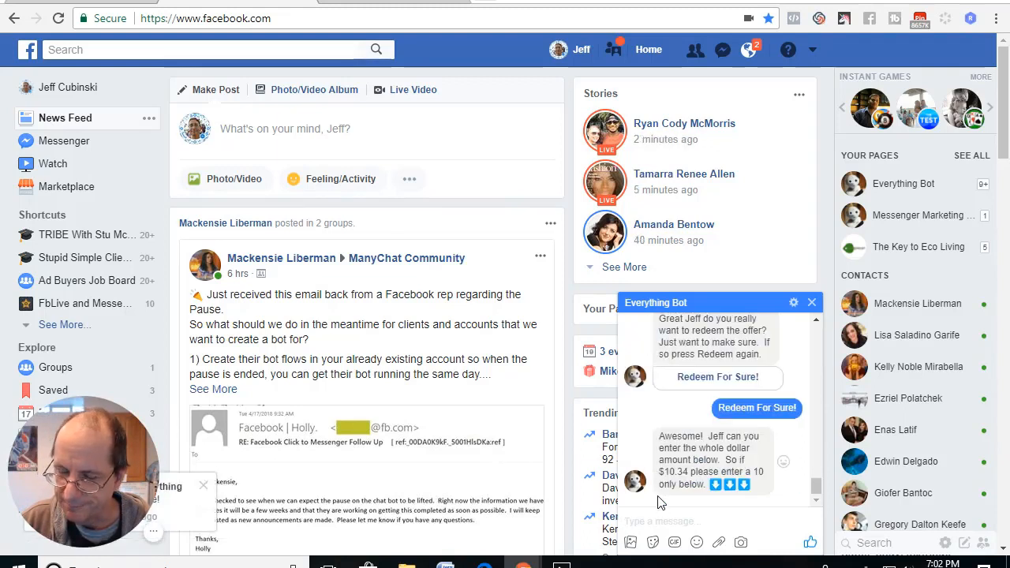
pyautogui.write('45')
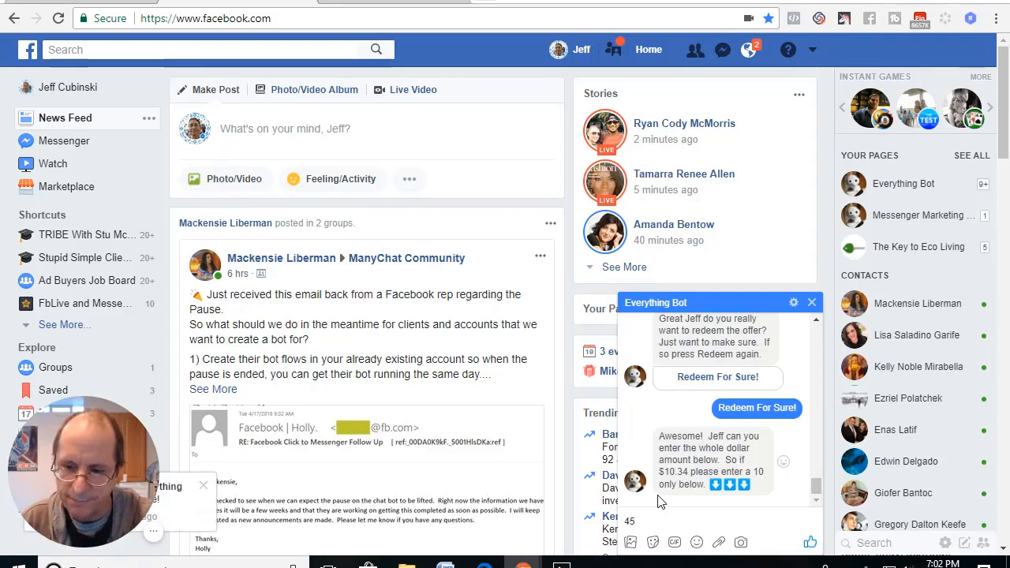
pyautogui.press('Return')
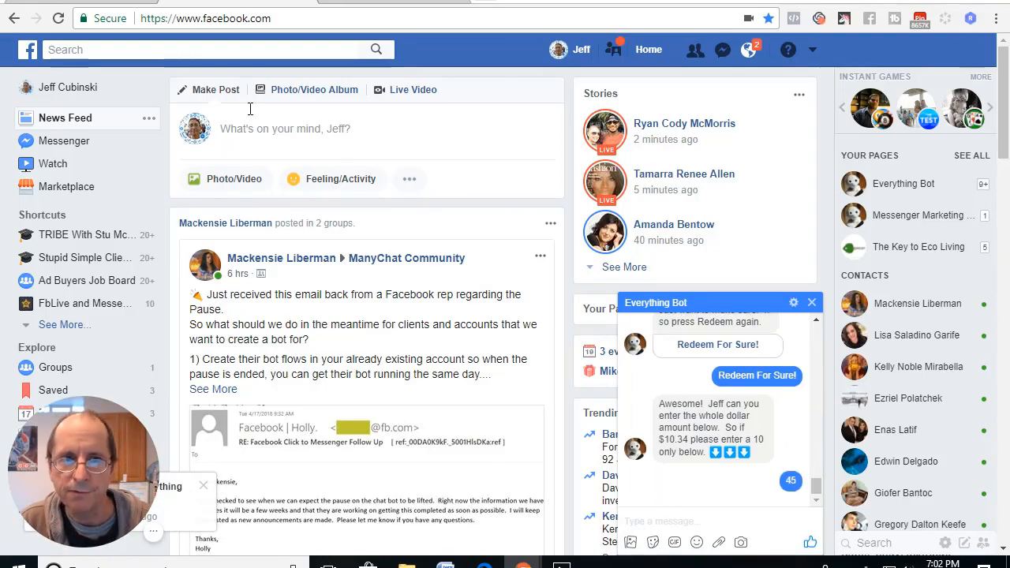
# Return to ManyChat, move the Starting Step marker to the Send Message block and put it back on Send Message #1.
pyautogui.click(116, 3)
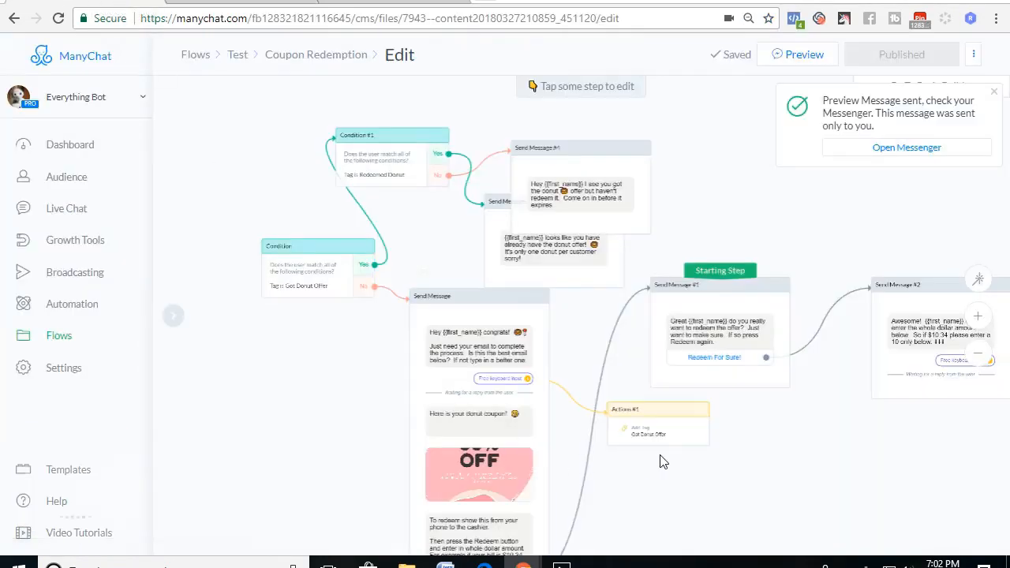
pyautogui.moveTo(97, 487)
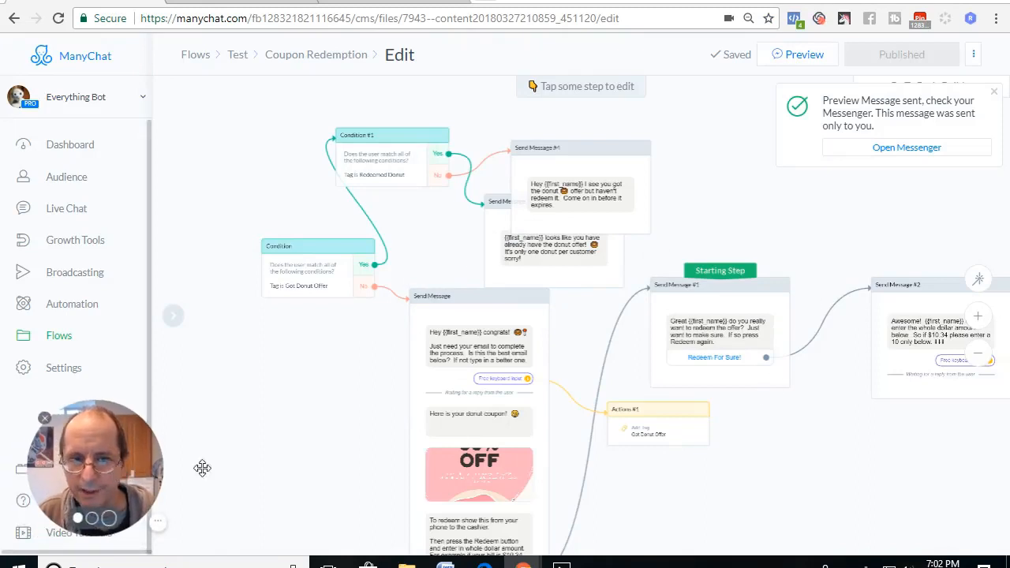
pyautogui.moveTo(812, 424); pyautogui.dragTo(700, 403)
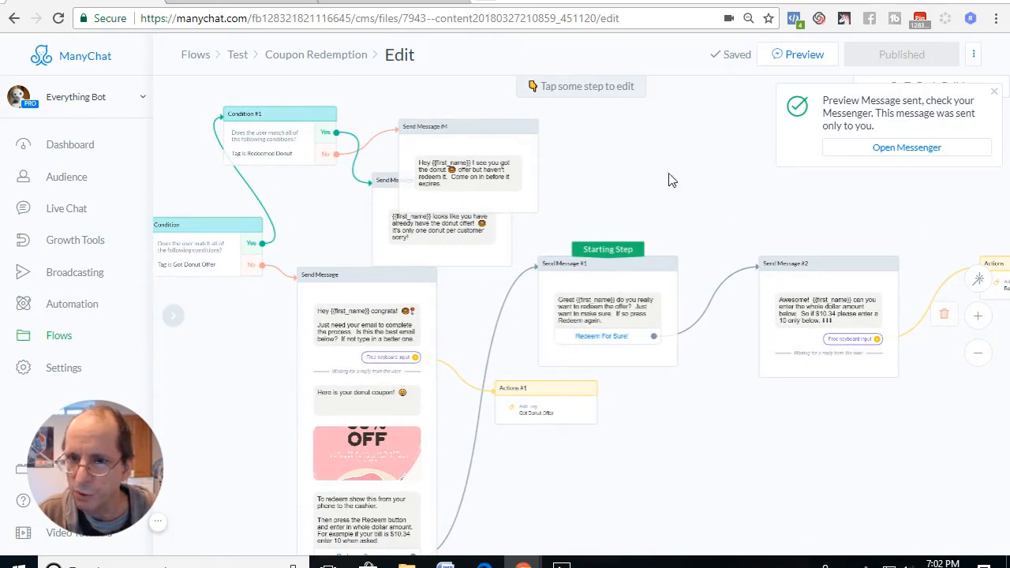
pyautogui.moveTo(716, 436); pyautogui.dragTo(740, 470)
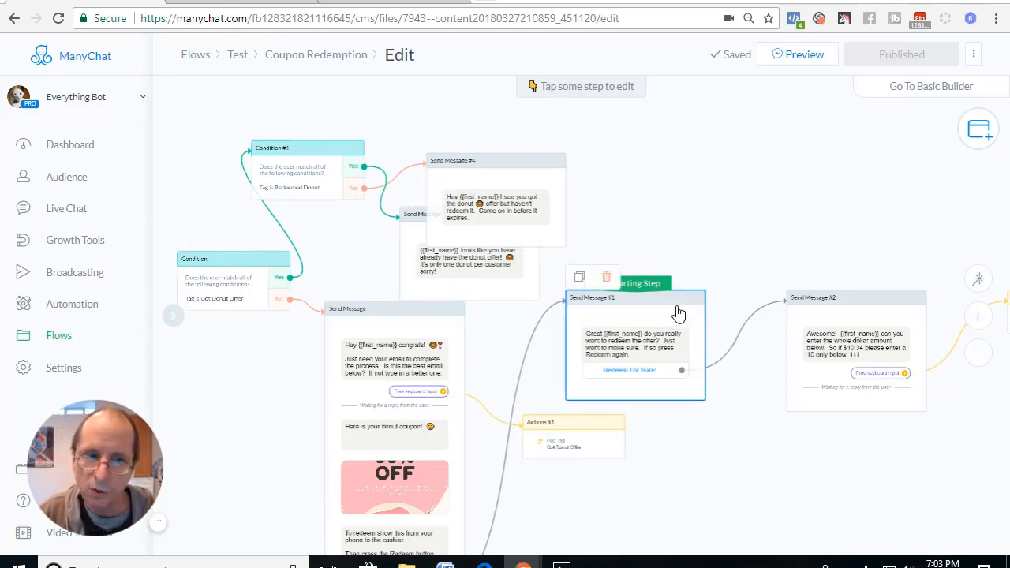
pyautogui.moveTo(639, 283); pyautogui.dragTo(399, 303)
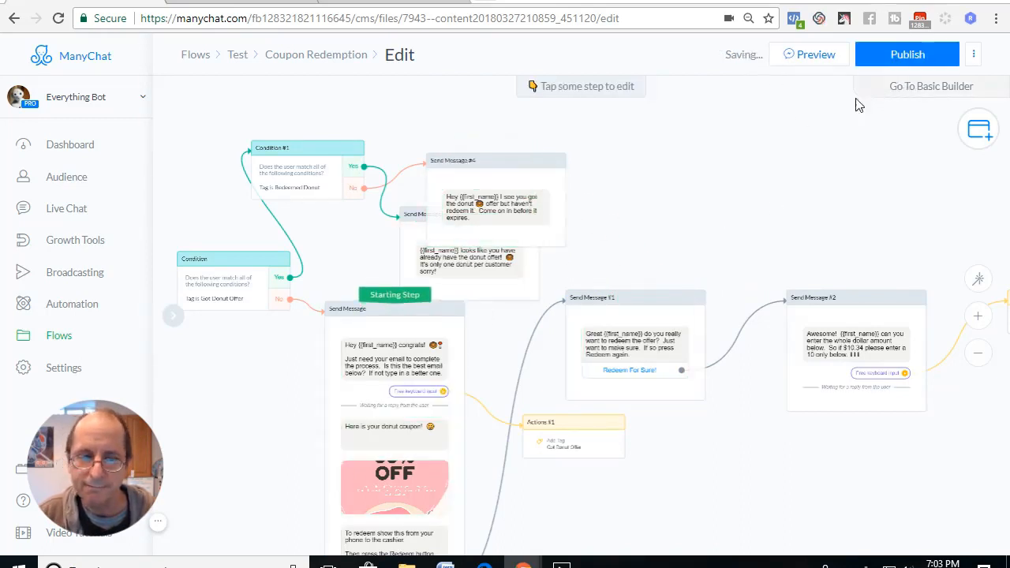
pyautogui.moveTo(395, 295); pyautogui.dragTo(659, 302)
# Show the large flow diagram image in the Photos viewer, return to ManyChat and publish the Coupon Redemption flow.
pyautogui.click(562, 562)
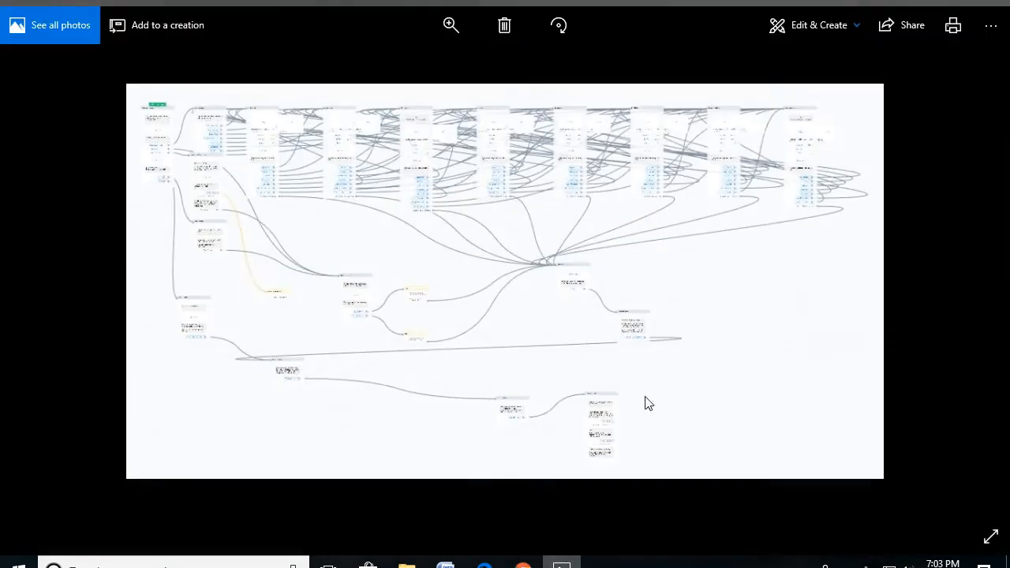
pyautogui.click(920, 4)
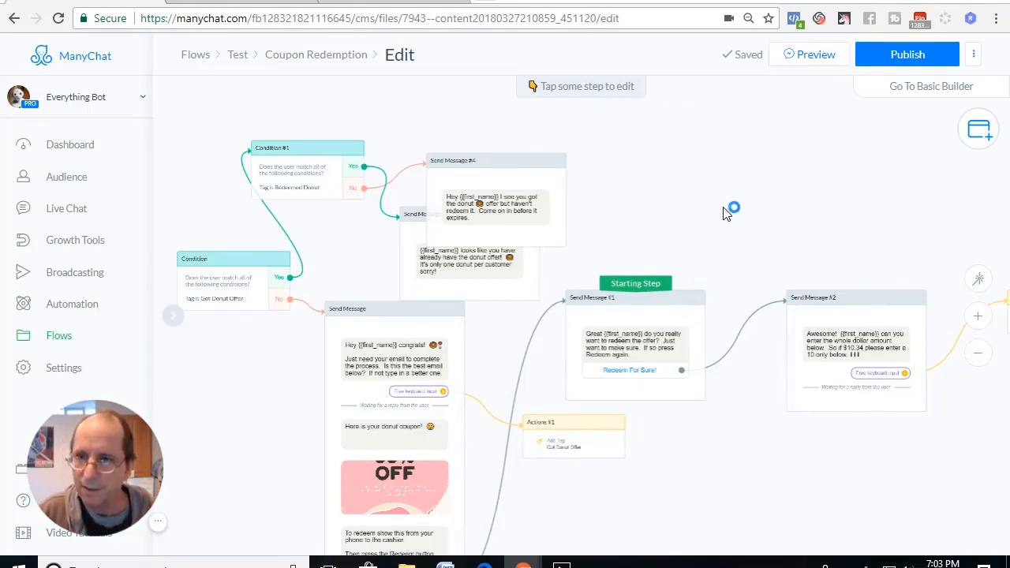
pyautogui.click(907, 53)
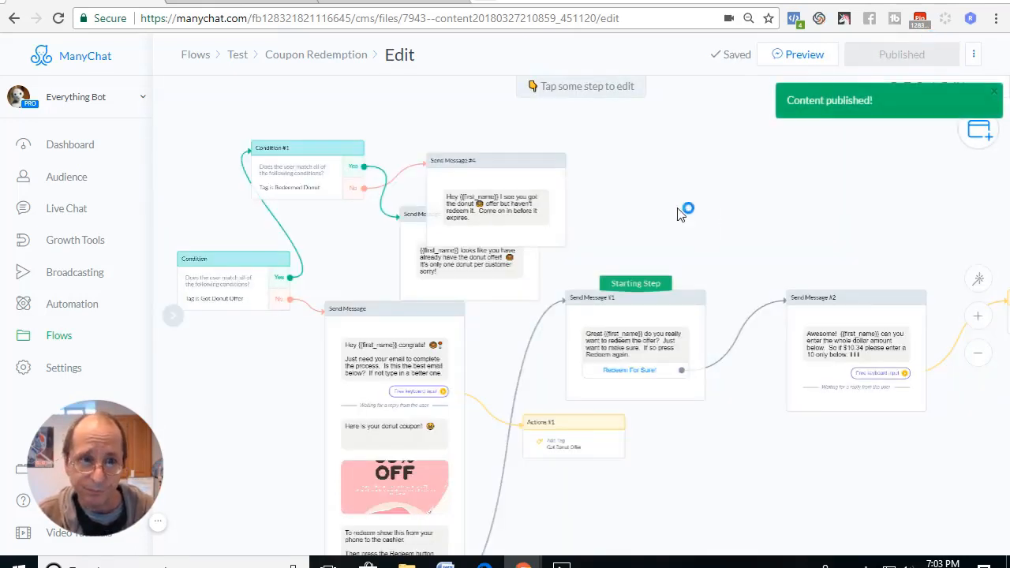
# Open the list of all flows and go into the Test folder.
pyautogui.click(57, 339)
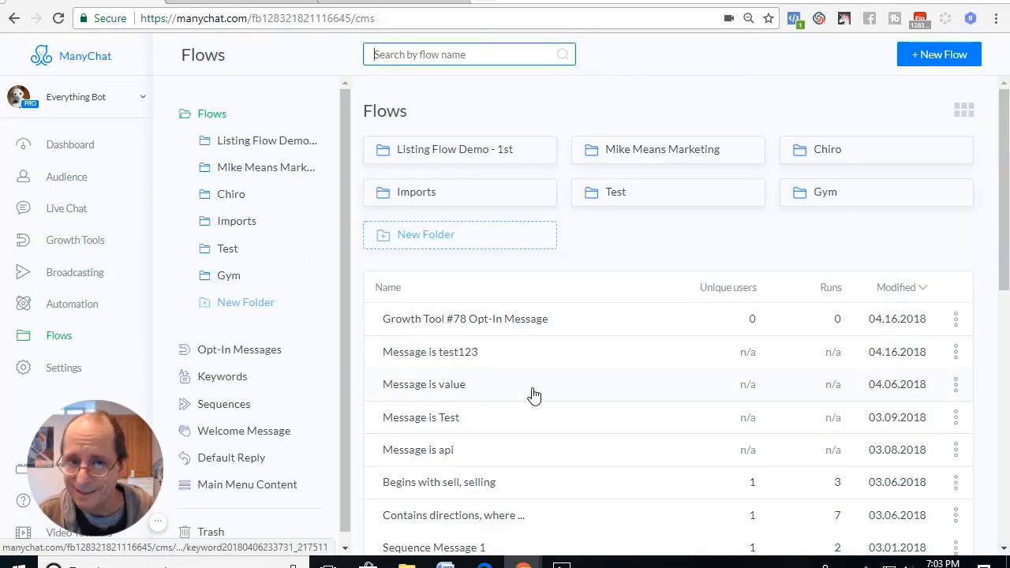
pyautogui.scroll(-3, 535, 395)
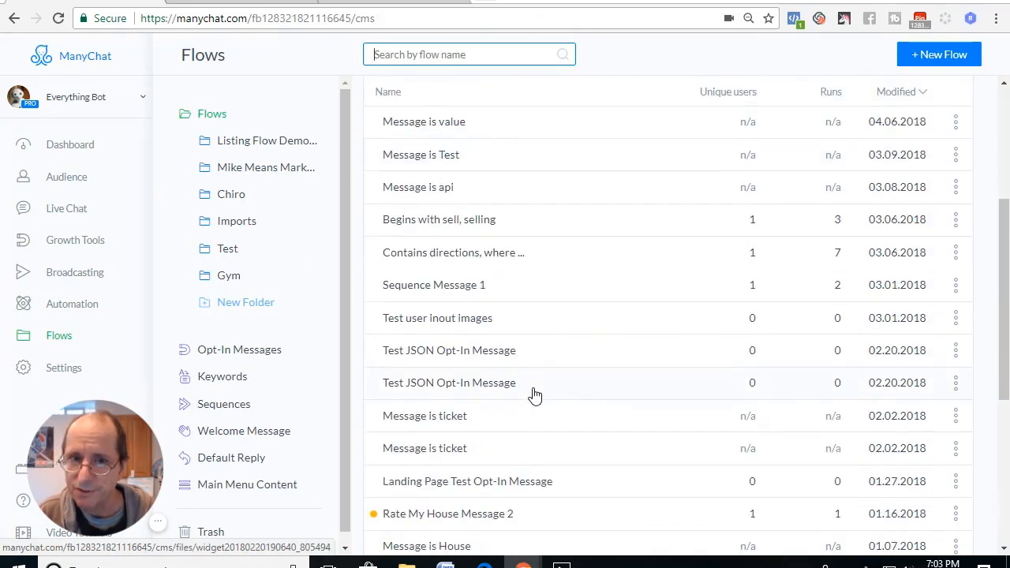
pyautogui.scroll(3, 534, 395)
pyautogui.click(649, 210)
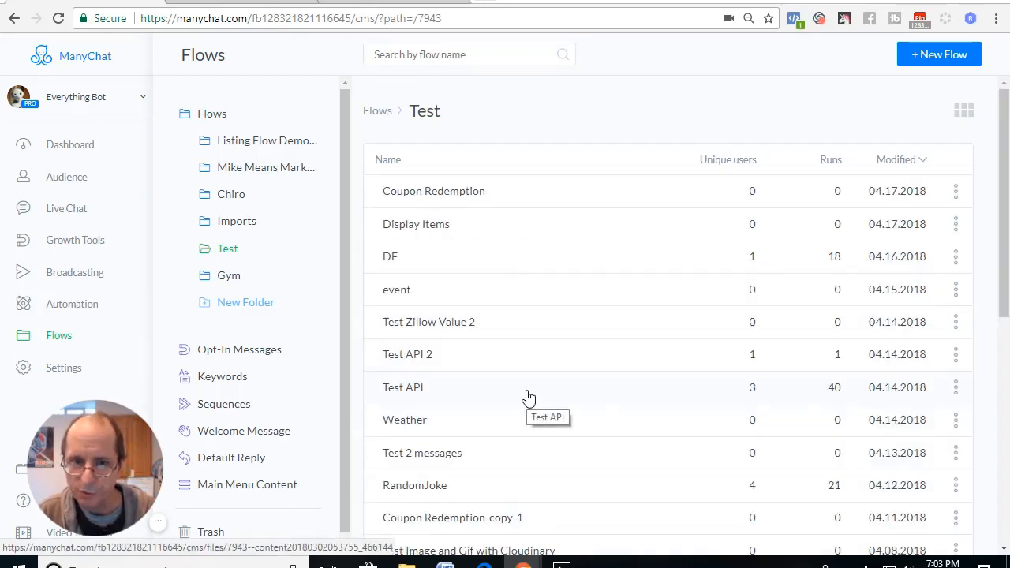
# Open the Test Zillow Value 2 flow from the Test folder and examine its first connected messages.
pyautogui.scroll(-2, 494, 368)
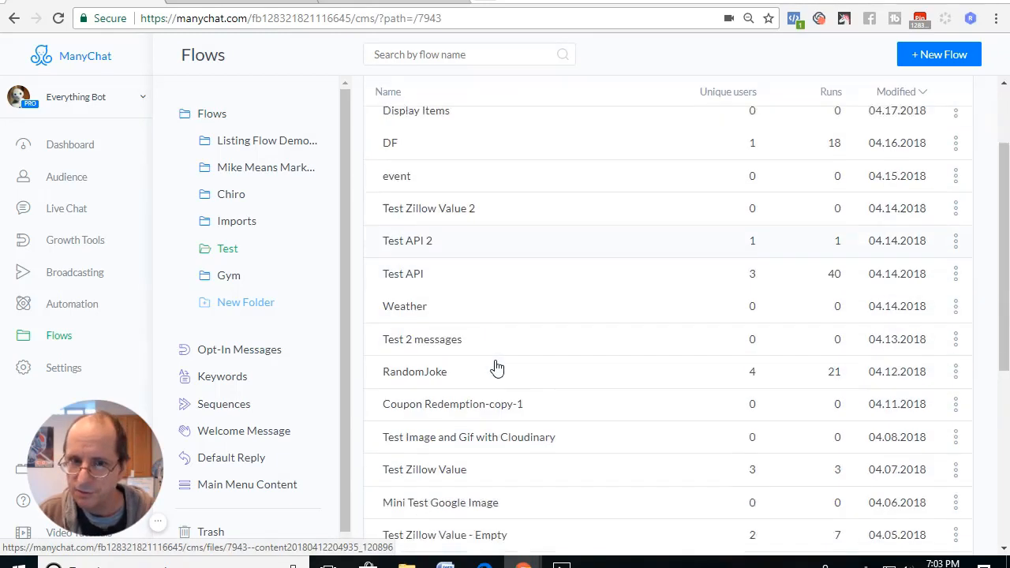
pyautogui.scroll(2, 495, 368)
pyautogui.click(442, 325)
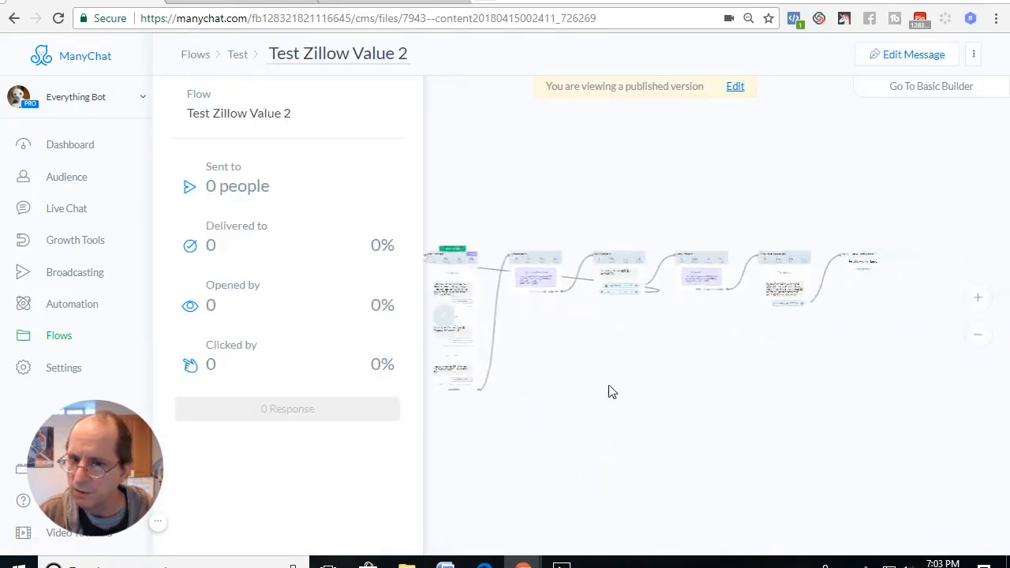
pyautogui.scroll(3, 564, 382)
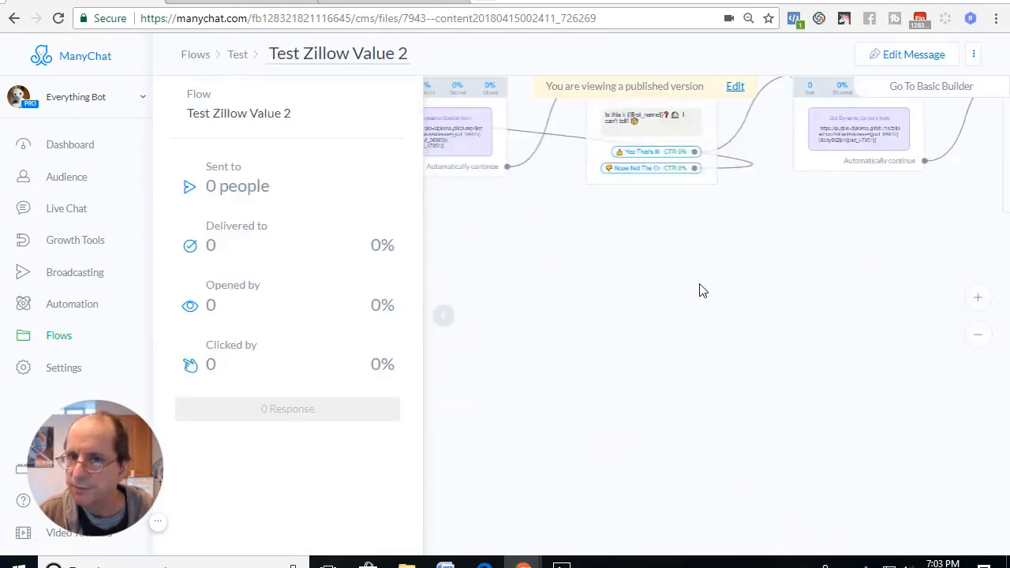
pyautogui.moveTo(699, 283)
pyautogui.mouseDown()
pyautogui.moveTo(694, 404)
pyautogui.moveTo(688, 387)
pyautogui.moveTo(874, 391)
pyautogui.mouseUp()
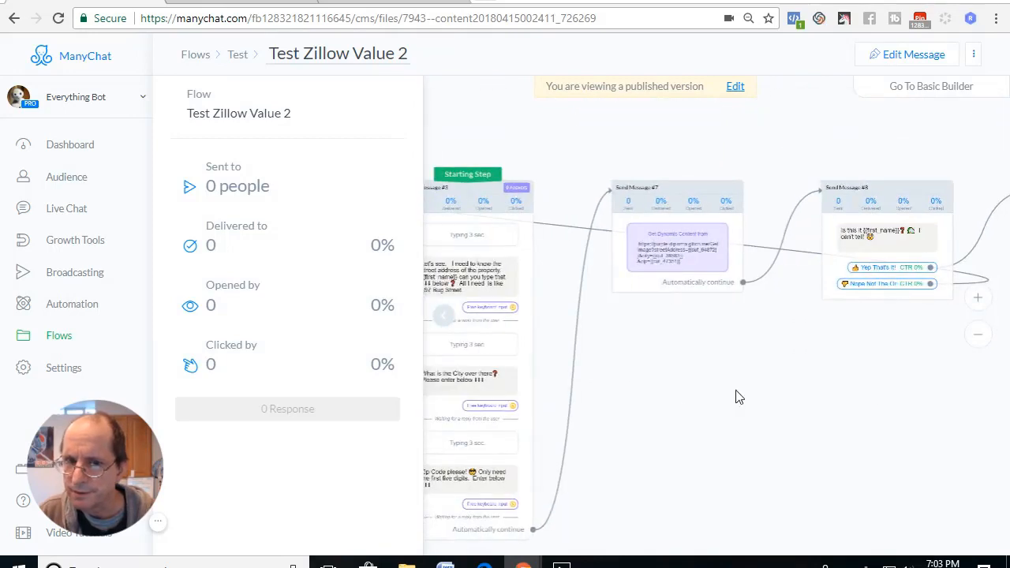
# Go back to the Test folder and create a new flow named "test email and phone" in it.
pyautogui.moveTo(676, 401); pyautogui.dragTo(779, 389)
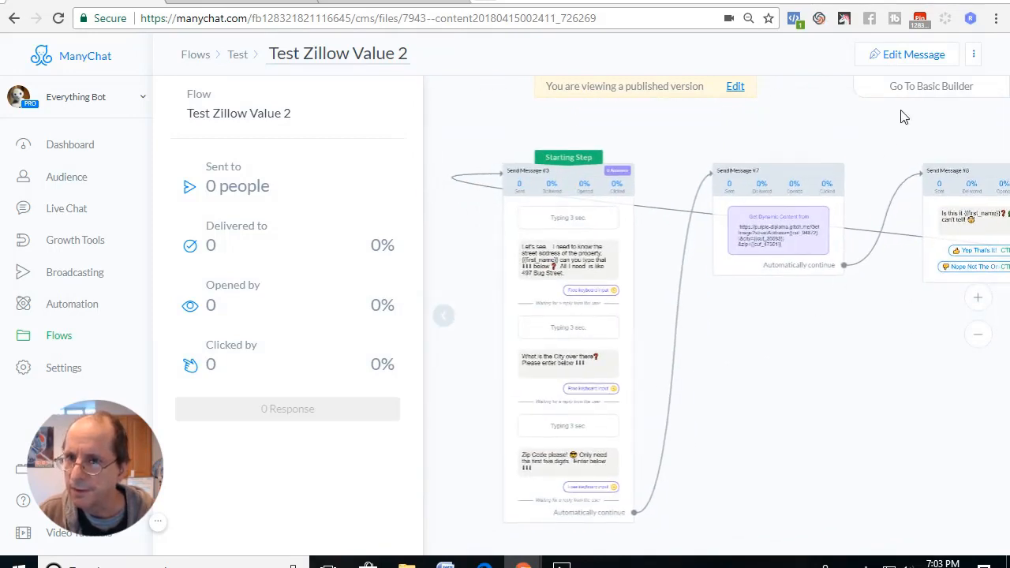
pyautogui.click(198, 55)
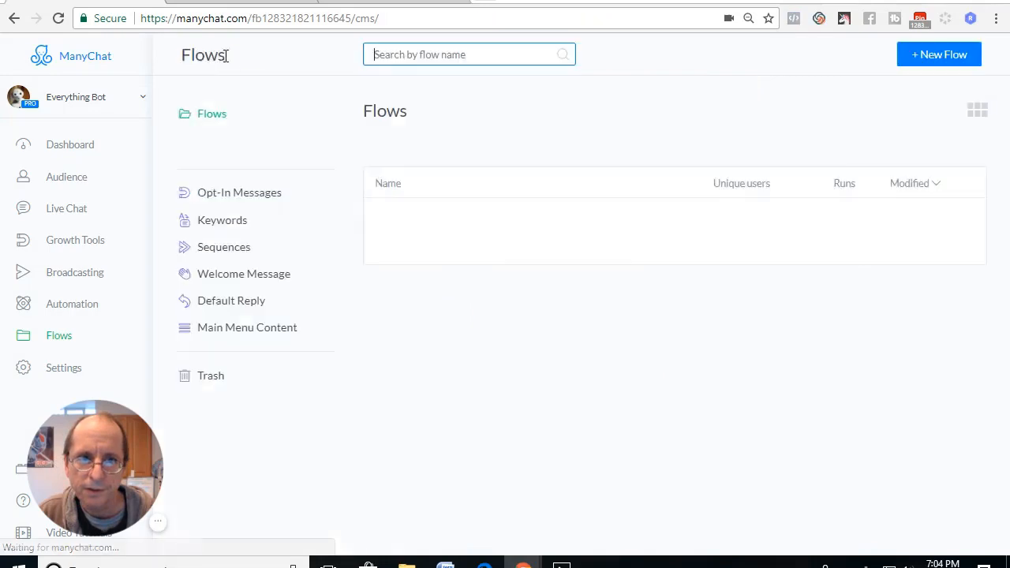
pyautogui.click(638, 197)
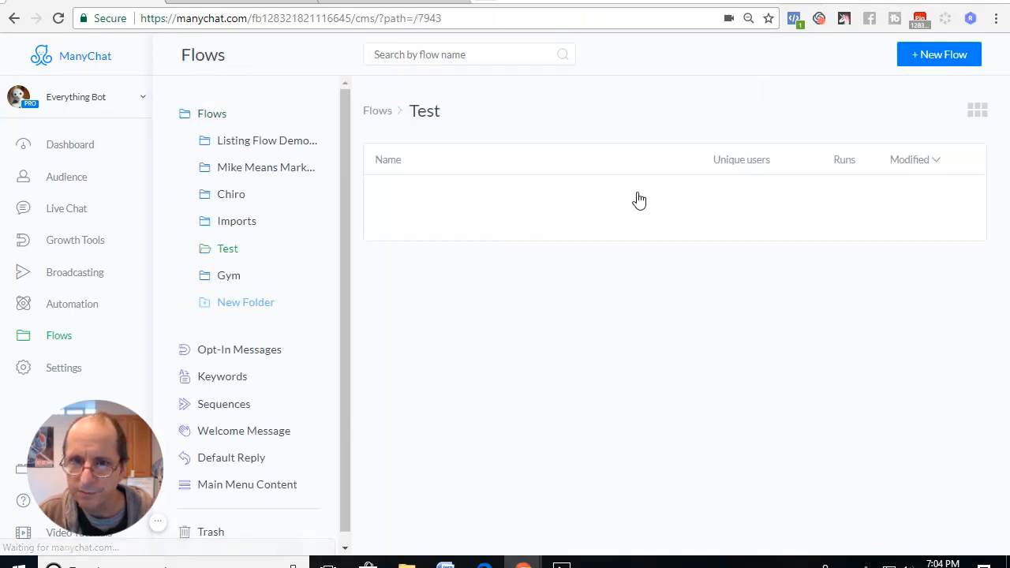
pyautogui.click(935, 57)
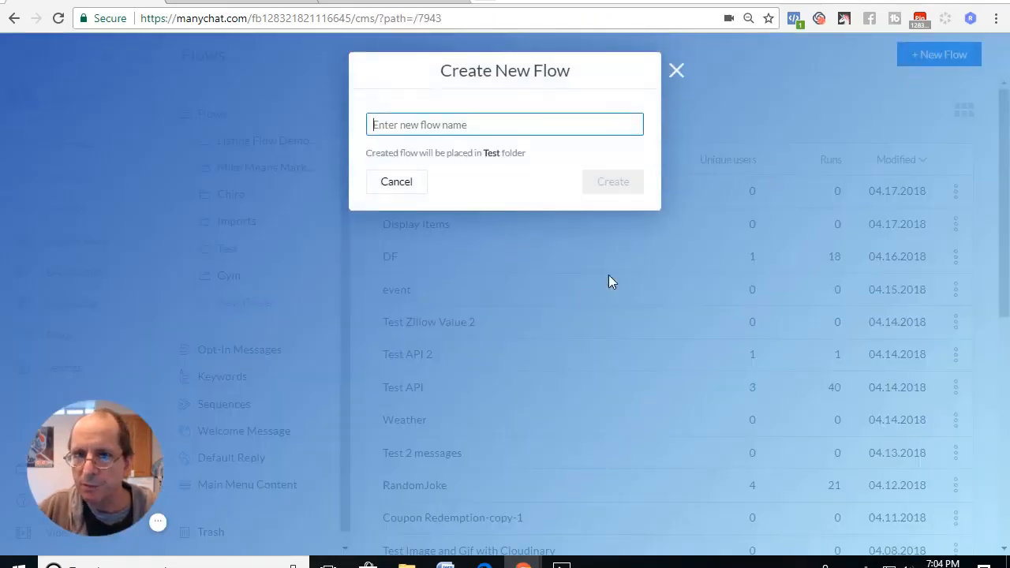
pyautogui.write('test email and phone')
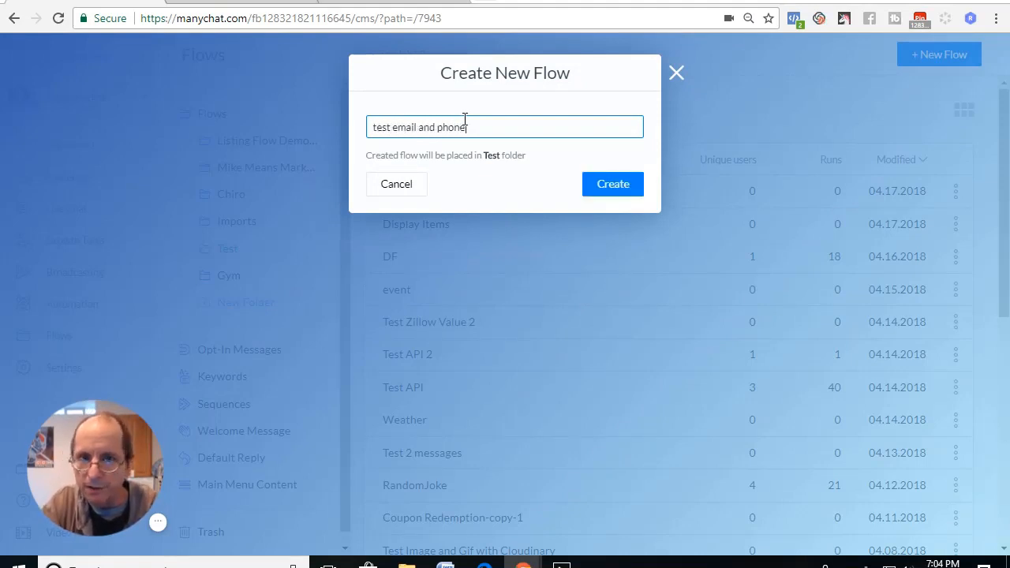
pyautogui.press('Return')
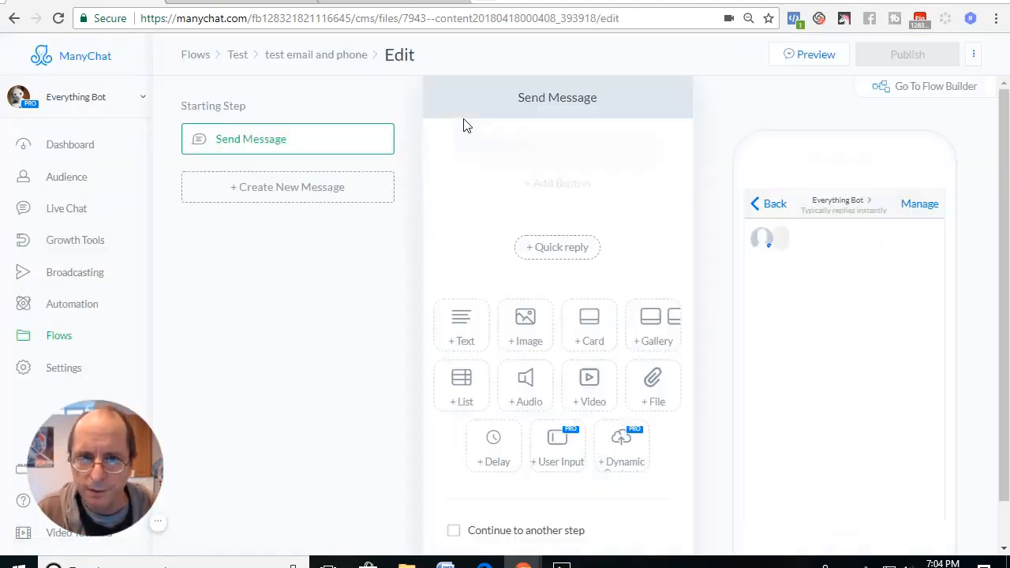
# Switch the new flow to the Flow Builder and delete the empty text block from its Send Message step.
pyautogui.click(903, 95)
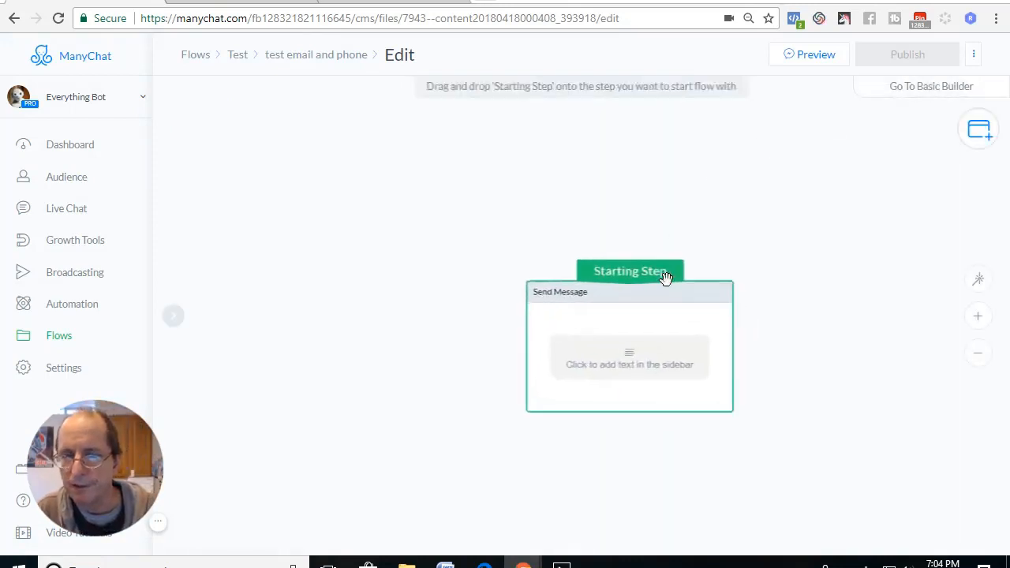
pyautogui.click(596, 293)
pyautogui.click(294, 153)
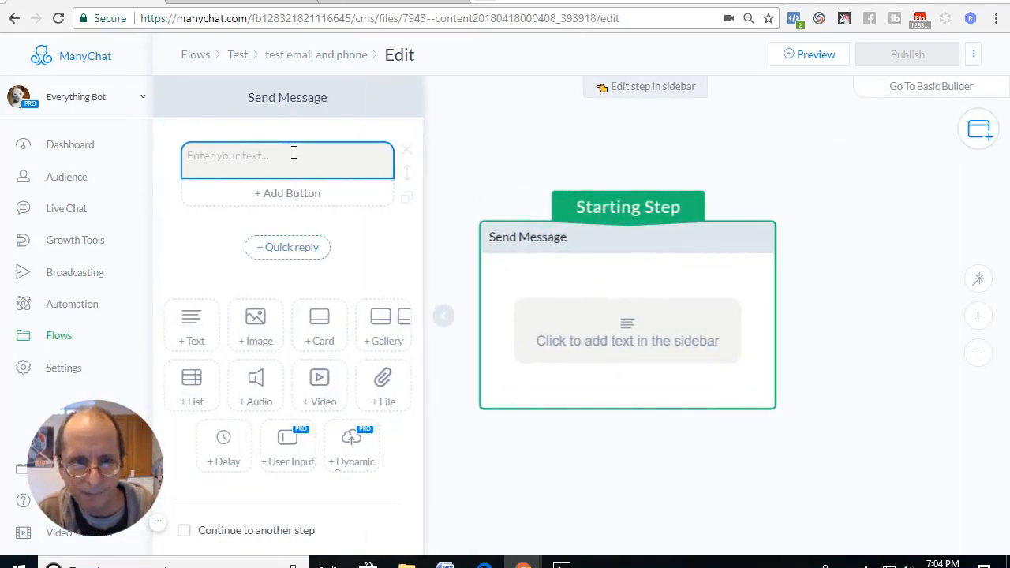
pyautogui.click(405, 152)
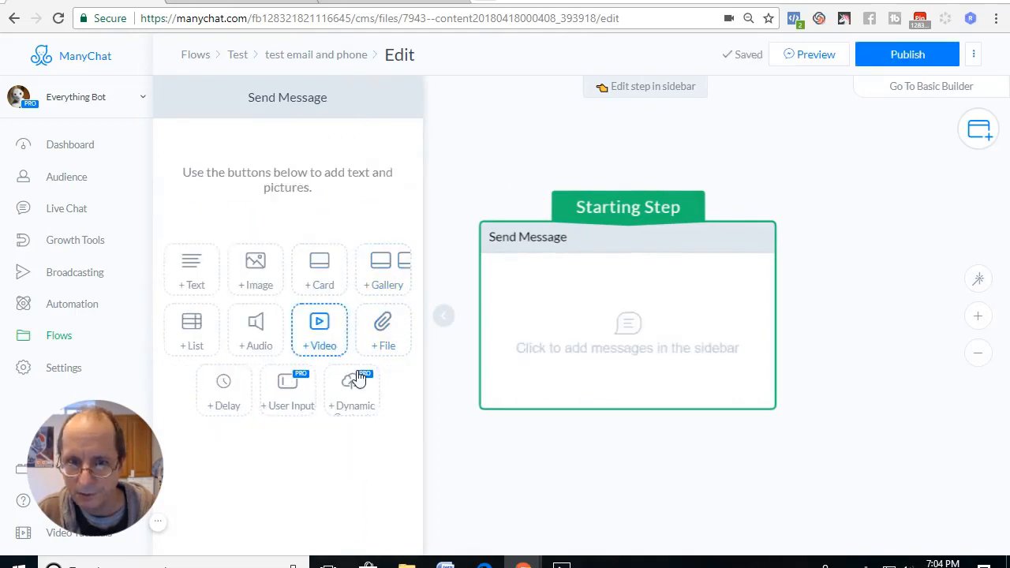
# Add a user input with the question "email" to Send Message and save its response to the Test EMail custom field.
pyautogui.click(288, 388)
pyautogui.click(313, 162)
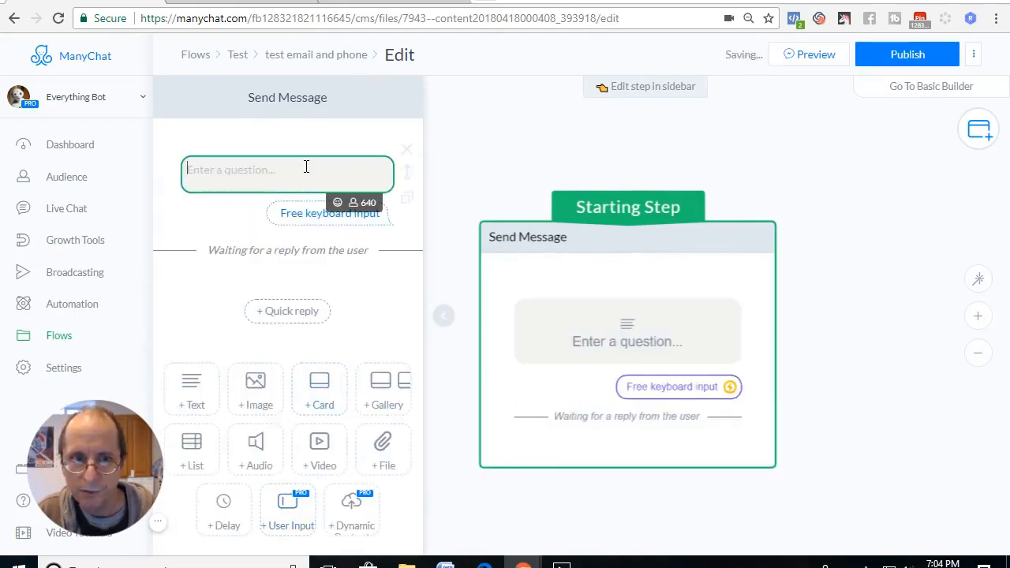
pyautogui.write('email')
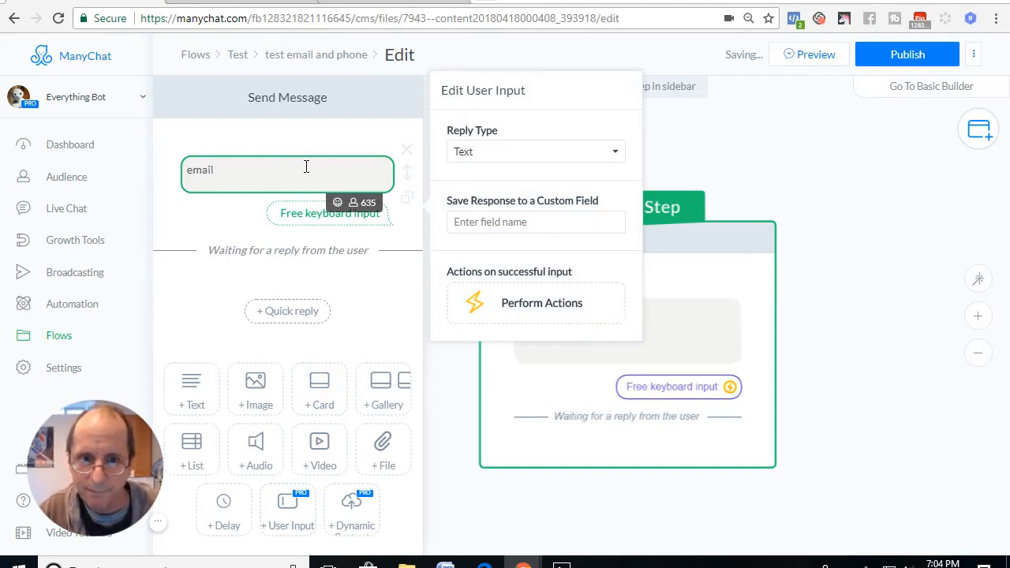
pyautogui.click(469, 221)
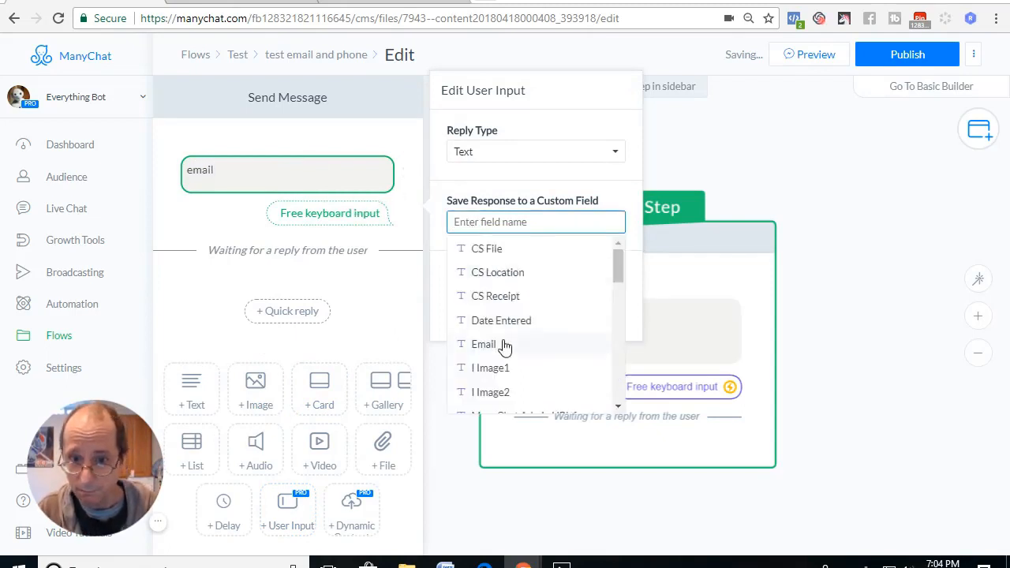
pyautogui.scroll(-5, 506, 346)
pyautogui.scroll(-2, 505, 347)
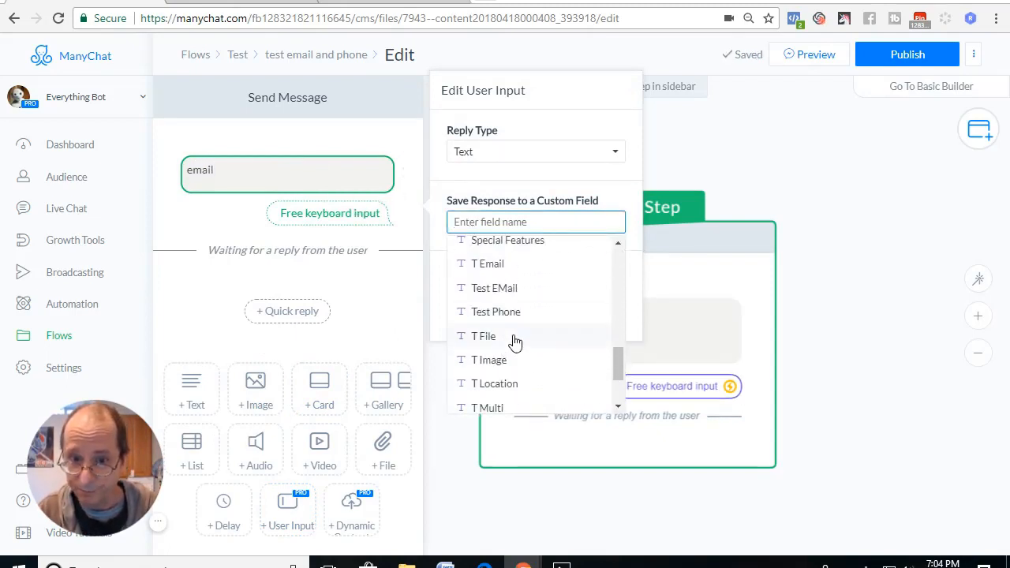
pyautogui.click(509, 288)
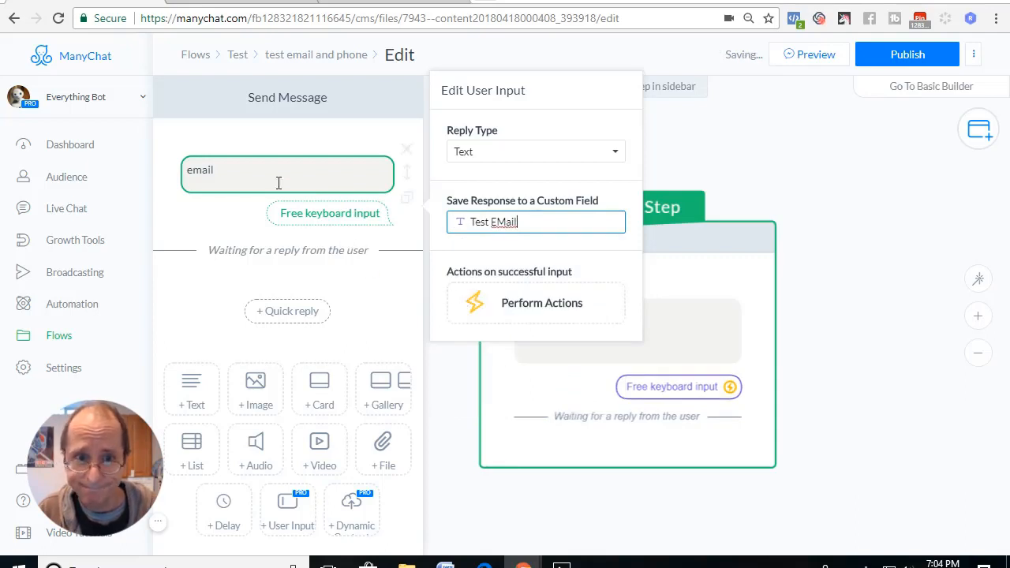
# Add a second user input with the question "phone" to Send Message and set its reply type to Phone.
pyautogui.click(288, 513)
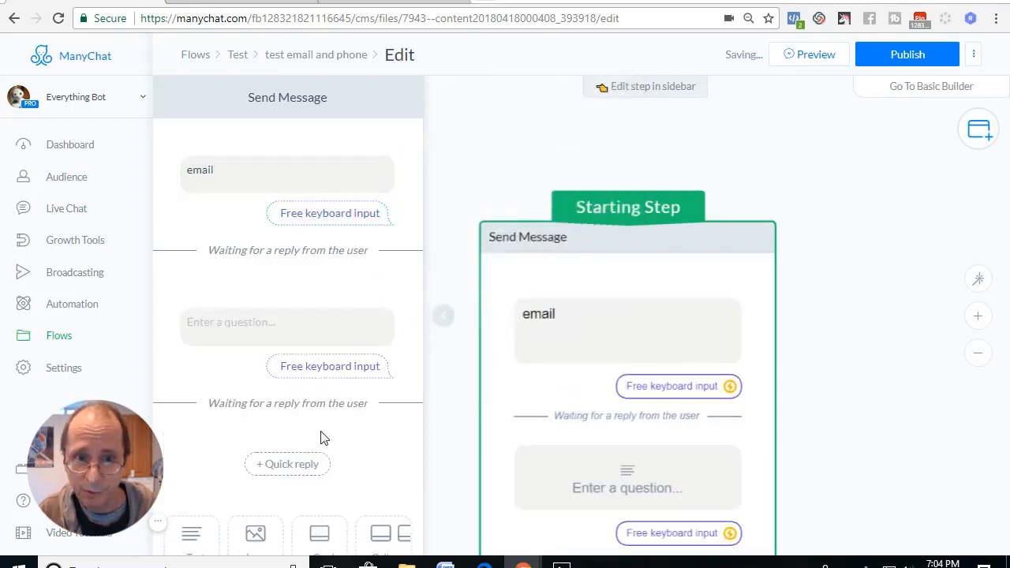
pyautogui.click(293, 322)
pyautogui.write('h')
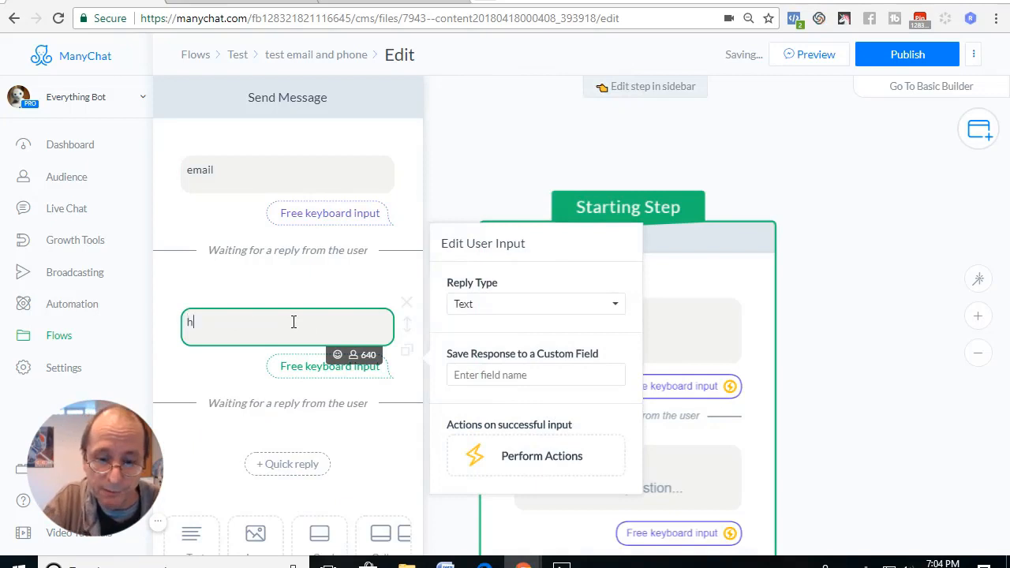
pyautogui.press('BackSpace')
pyautogui.write('phone')
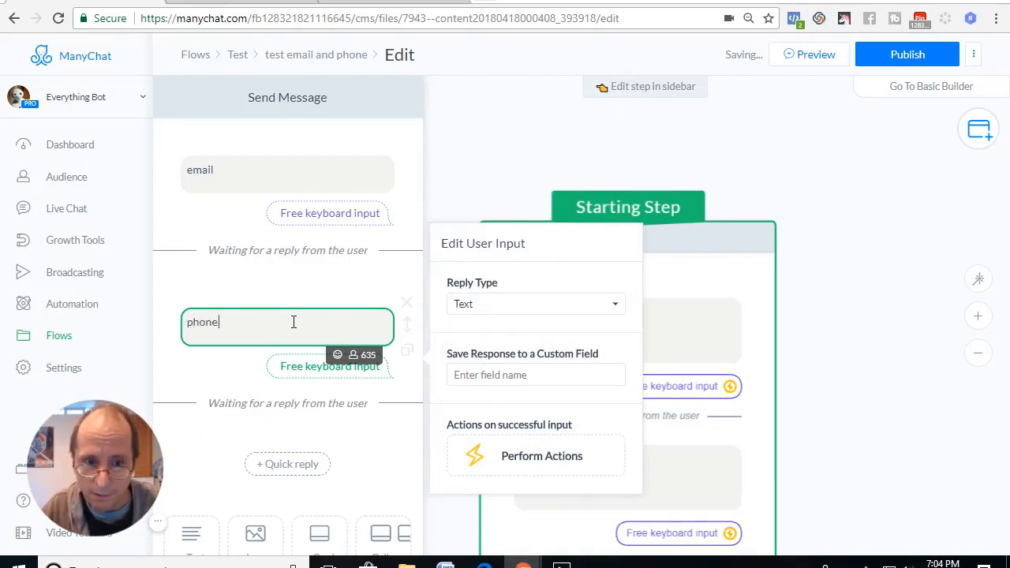
pyautogui.click(476, 308)
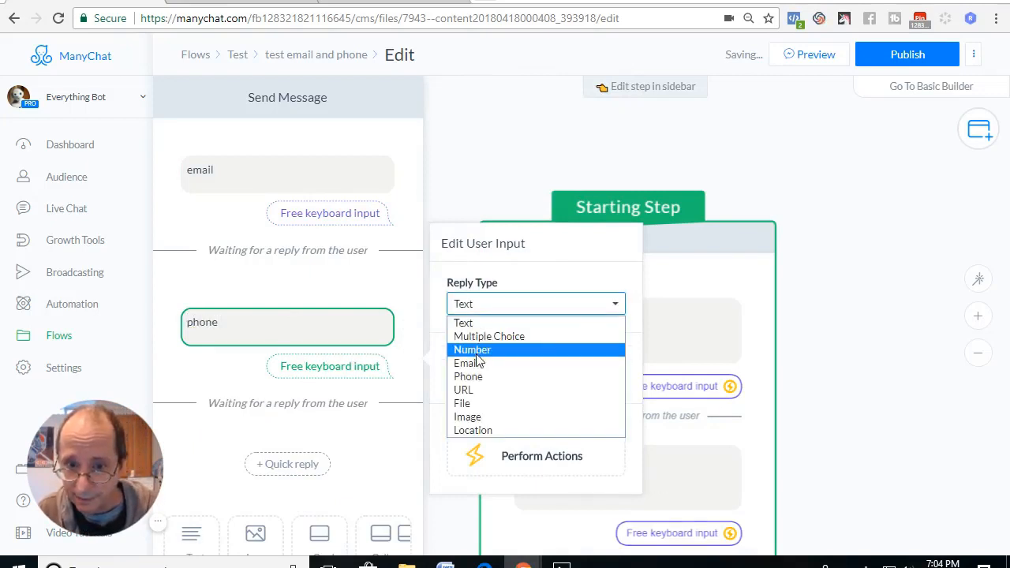
pyautogui.click(541, 378)
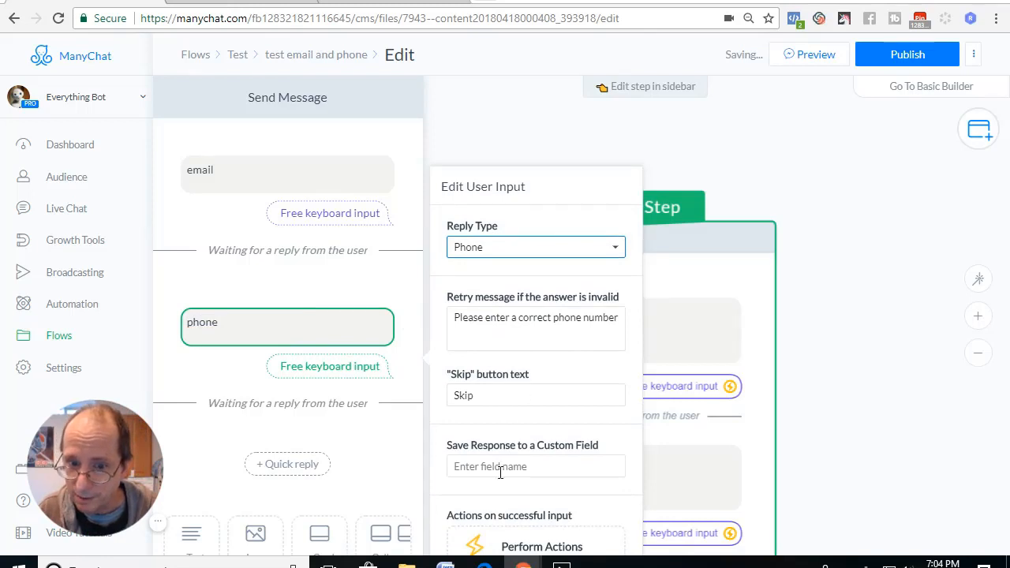
# Save the response of the "phone" user input to the Test Phone custom field and close the step's editor.
pyautogui.click(863, 322)
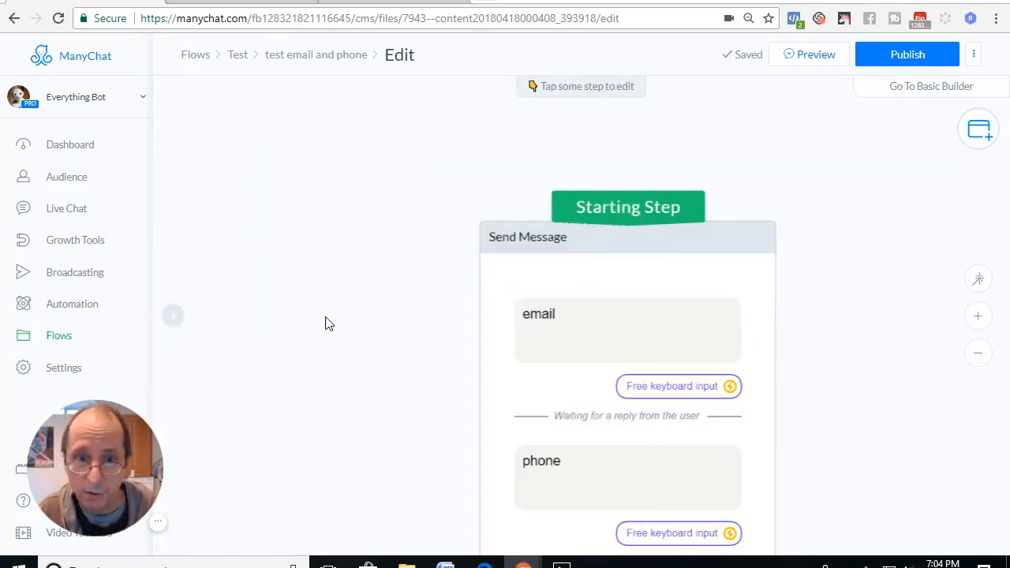
pyautogui.click(675, 321)
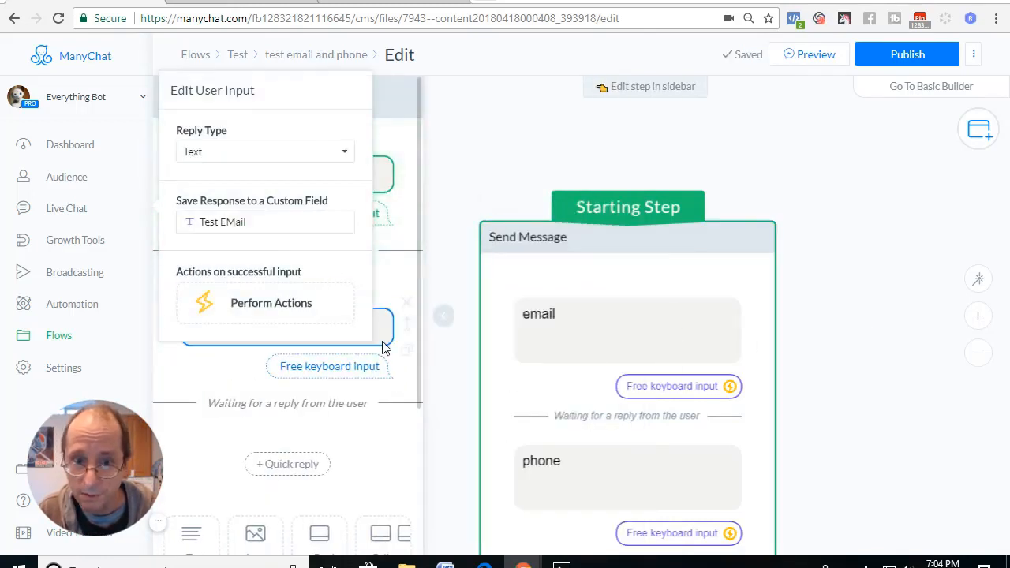
pyautogui.scroll(-3, 384, 344)
pyautogui.click(355, 251)
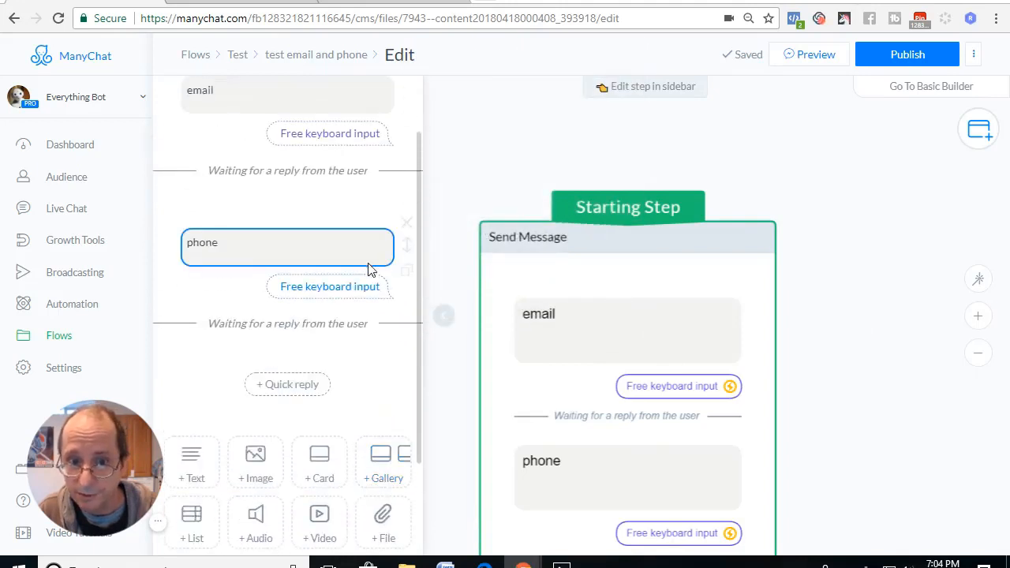
pyautogui.click(521, 370)
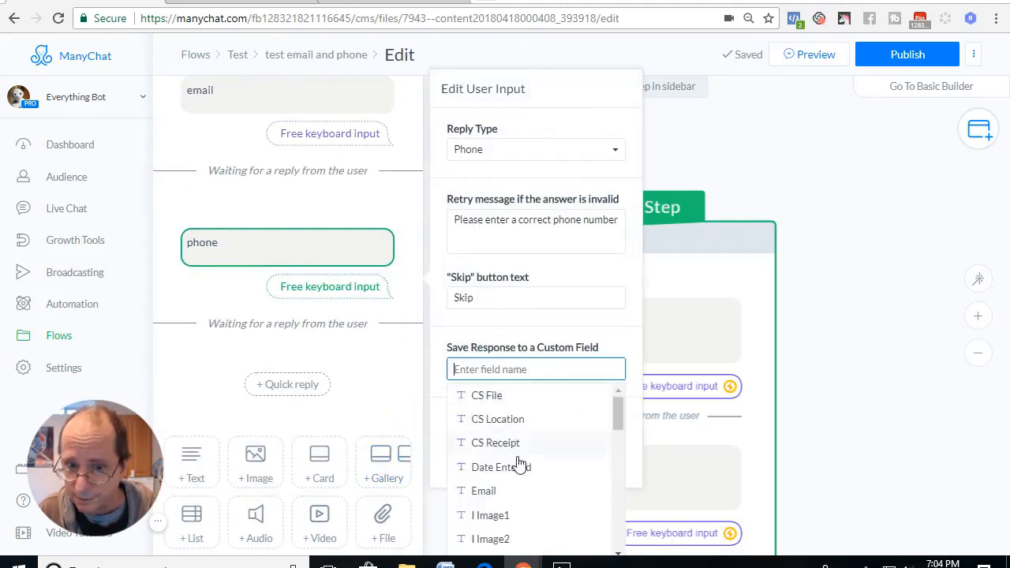
pyautogui.scroll(-5, 519, 464)
pyautogui.scroll(-1, 521, 466)
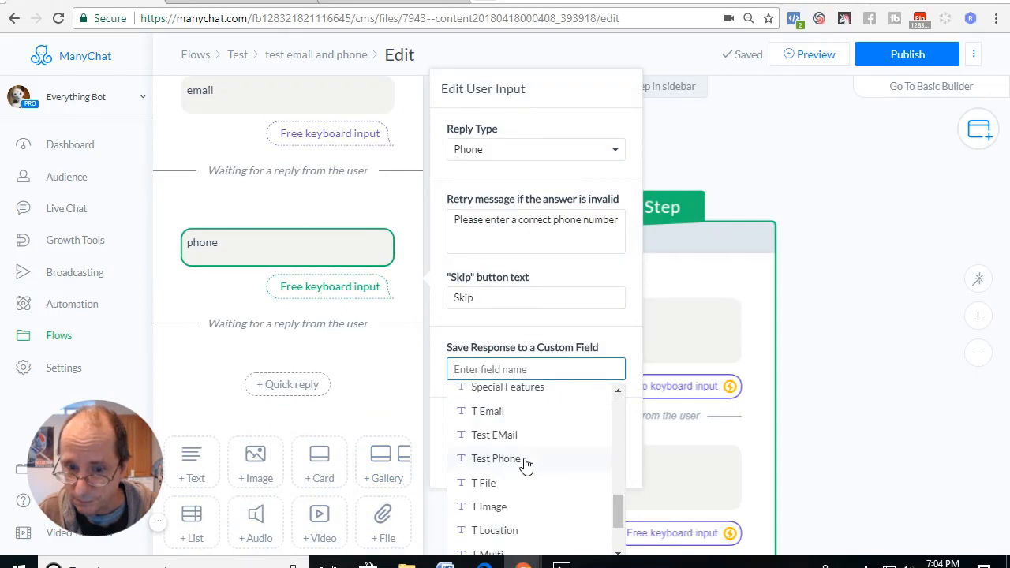
pyautogui.click(515, 461)
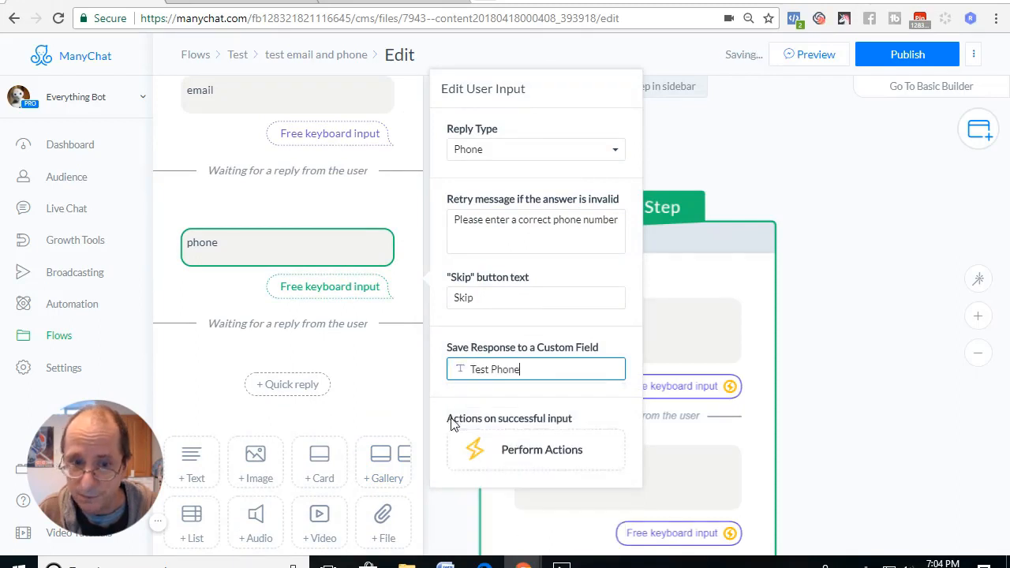
pyautogui.click(347, 239)
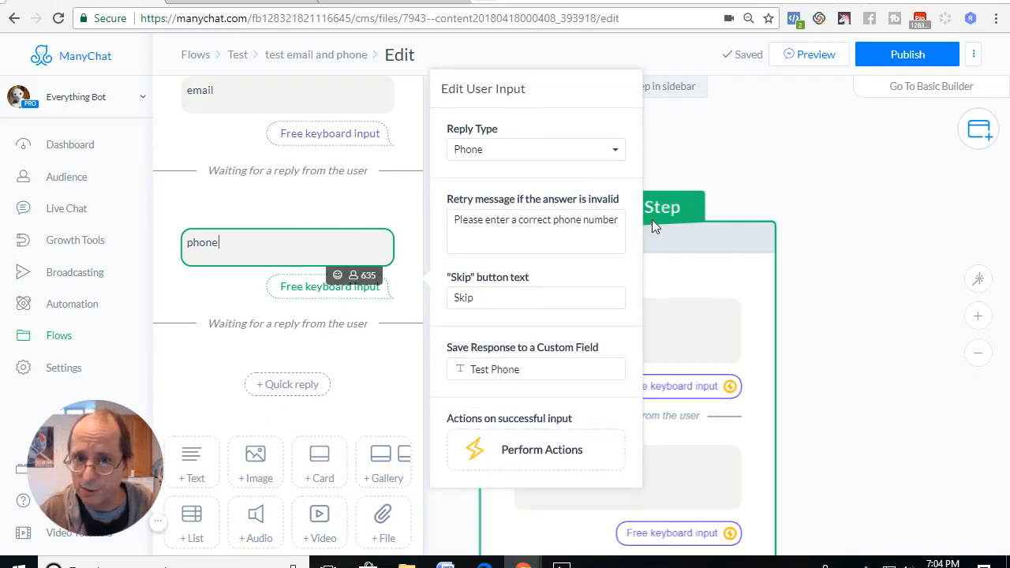
pyautogui.click(754, 170)
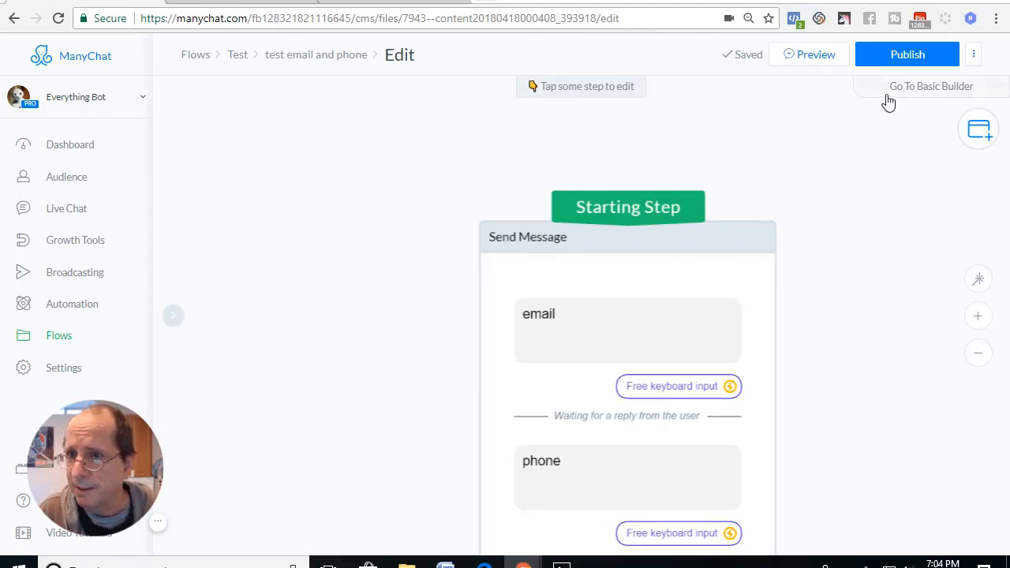
# Add a Condition step to the flow and place it to the left of the Send Message block.
pyautogui.click(978, 129)
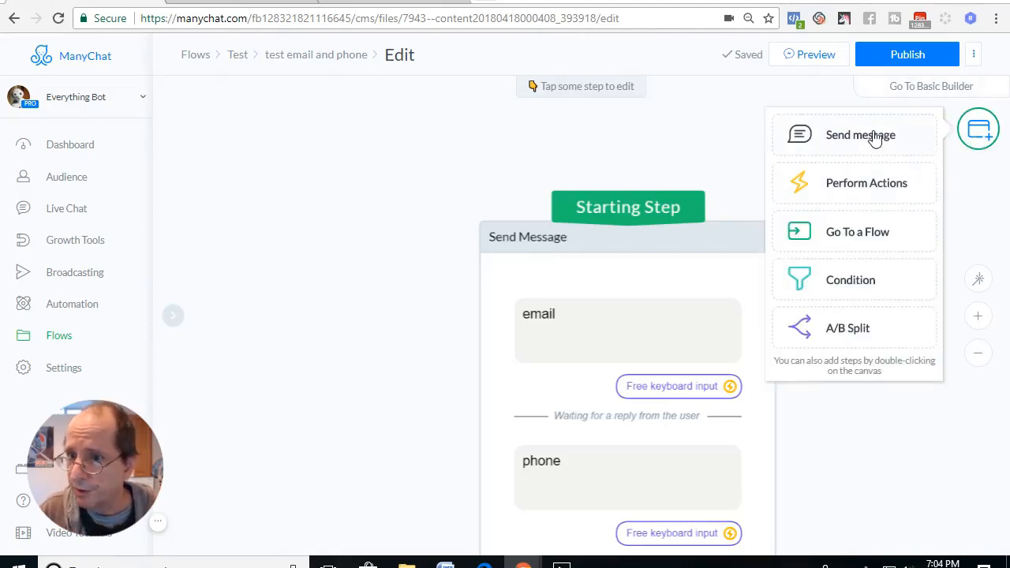
pyautogui.moveTo(867, 288); pyautogui.dragTo(647, 277)
pyautogui.click(873, 282)
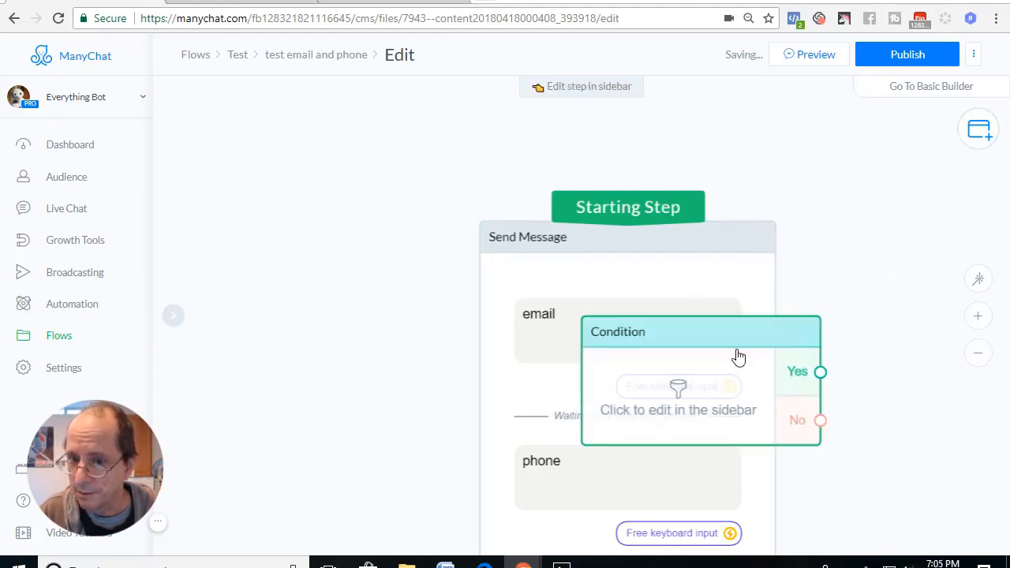
pyautogui.moveTo(738, 357); pyautogui.dragTo(321, 176)
# Set the Condition step to check that the Test EMail custom field is unknown.
pyautogui.click(268, 210)
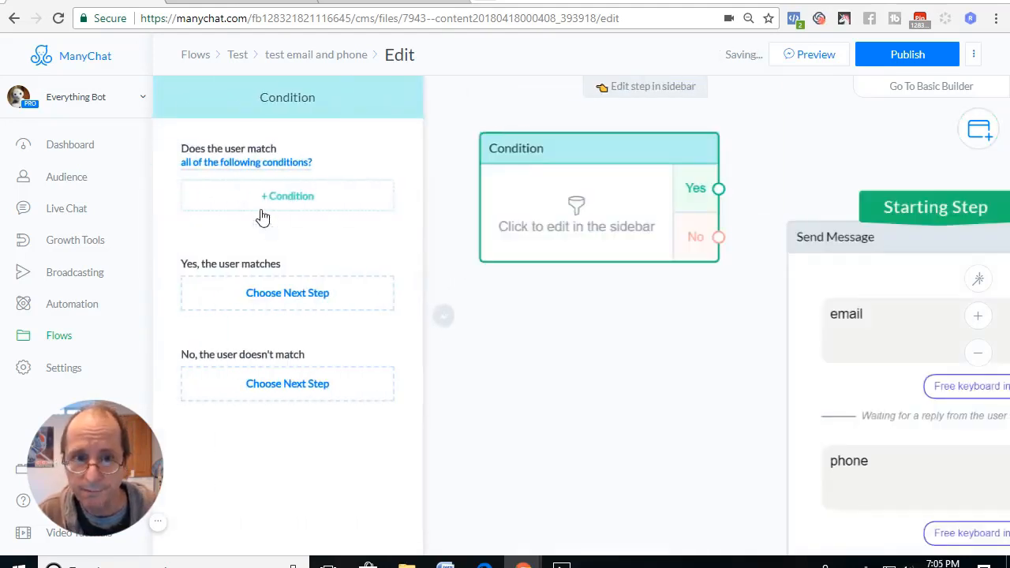
pyautogui.click(286, 197)
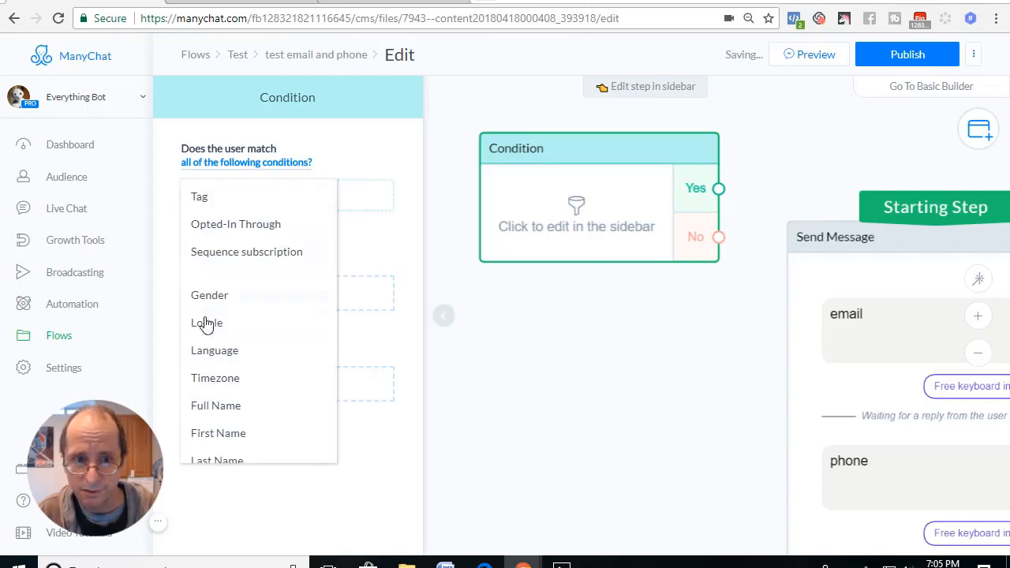
pyautogui.scroll(-10, 232, 385)
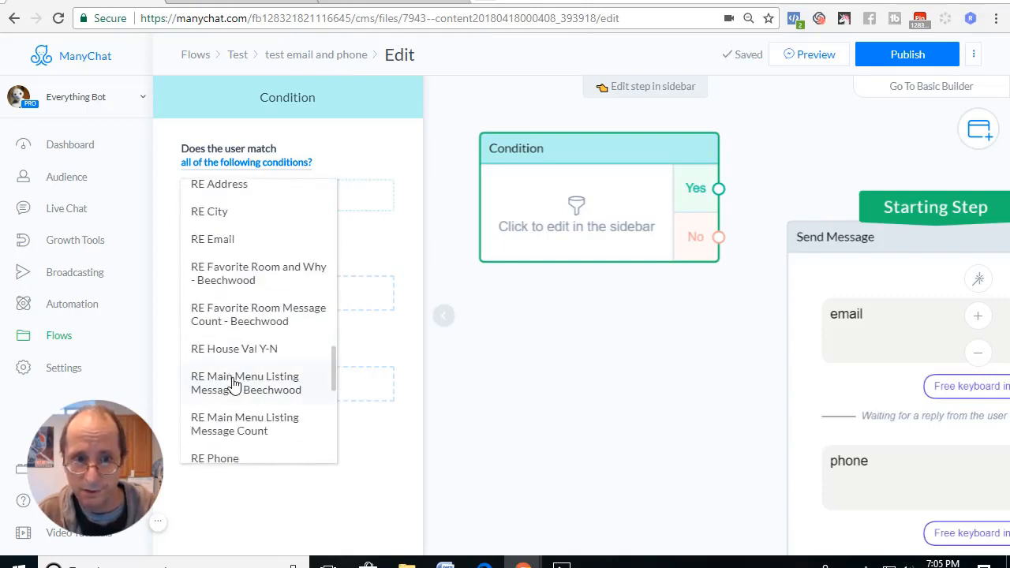
pyautogui.scroll(-5, 234, 385)
pyautogui.scroll(-1, 234, 385)
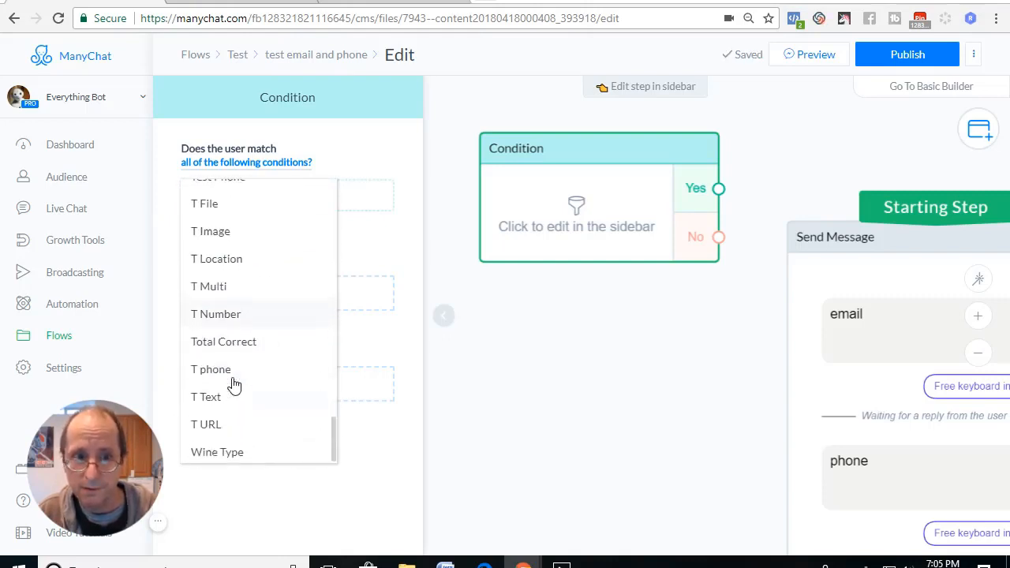
pyautogui.scroll(3, 238, 363)
pyautogui.click(240, 281)
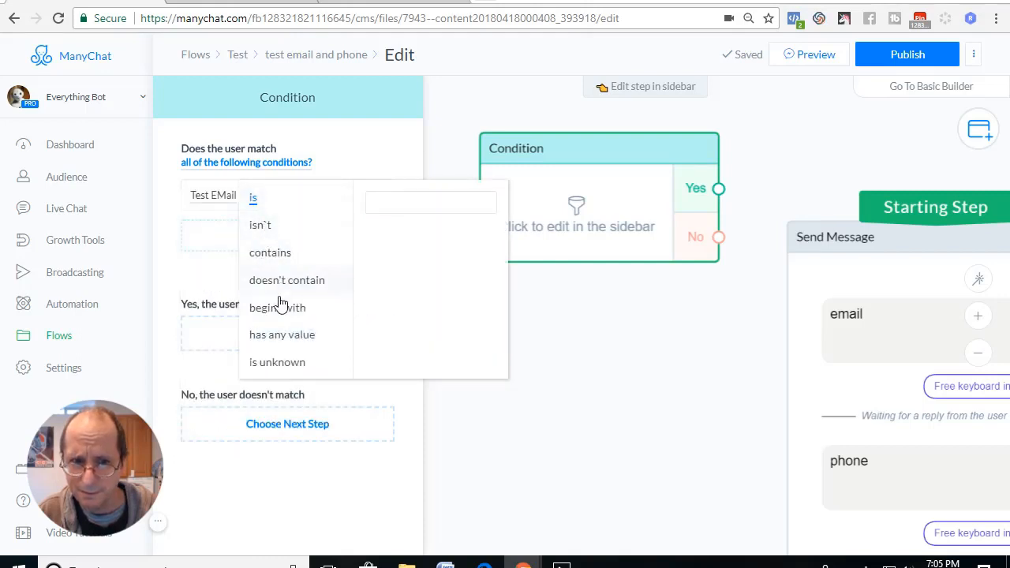
pyautogui.click(276, 362)
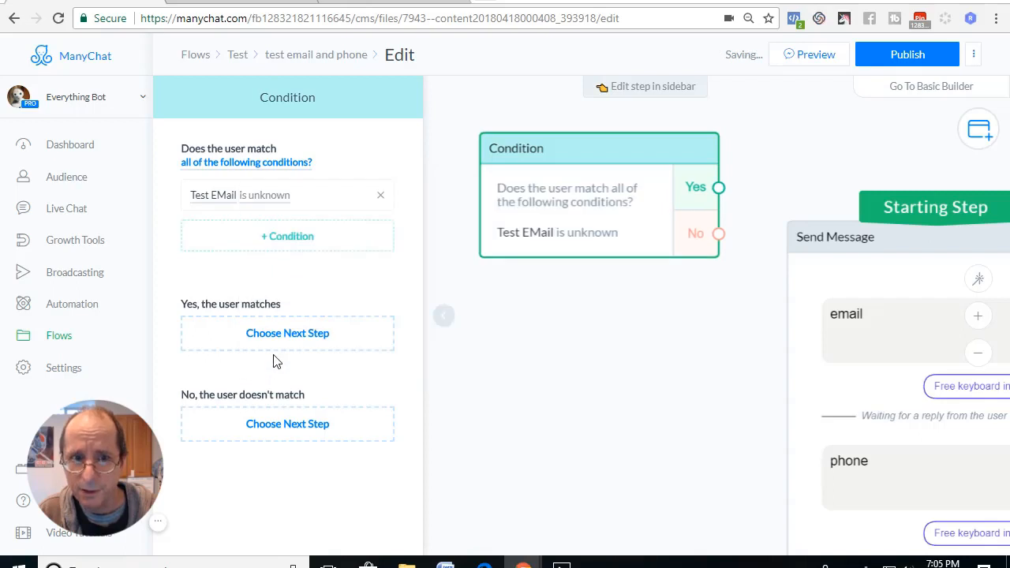
# Add a second rule to the Condition step checking that the Test Phone custom field is unknown.
pyautogui.click(235, 164)
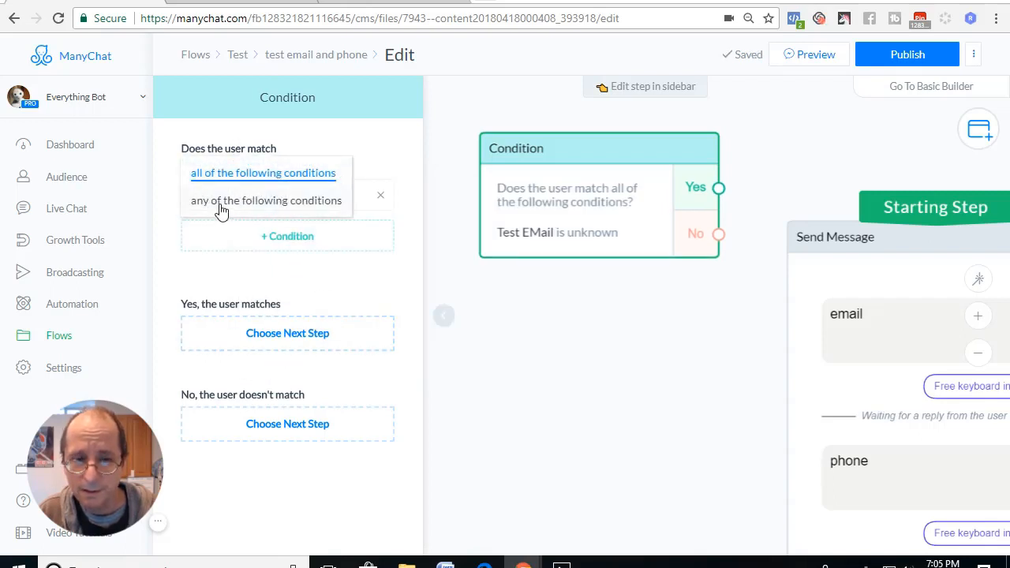
pyautogui.click(291, 244)
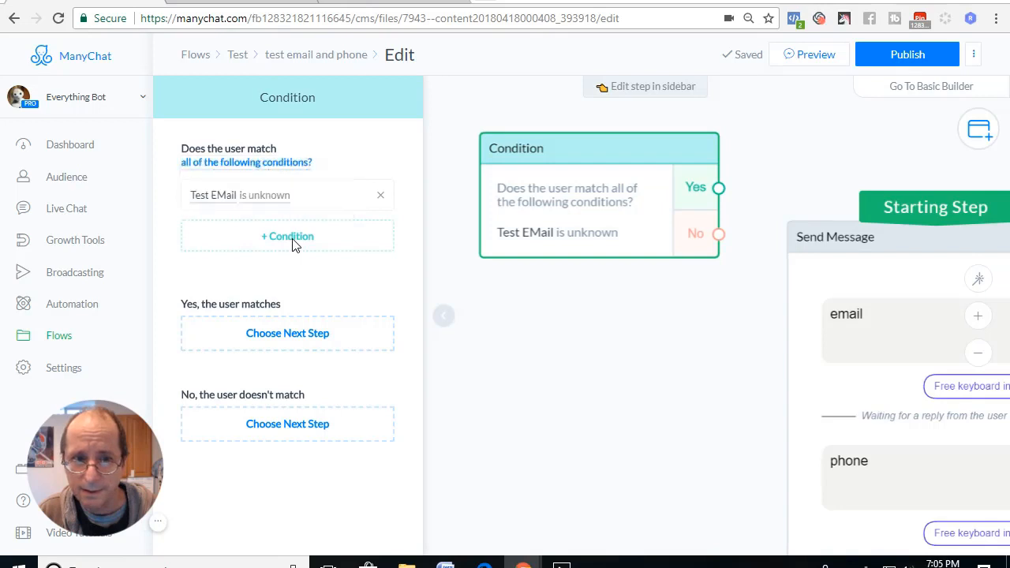
pyautogui.click(292, 244)
pyautogui.scroll(-5, 264, 403)
pyautogui.scroll(-10, 269, 418)
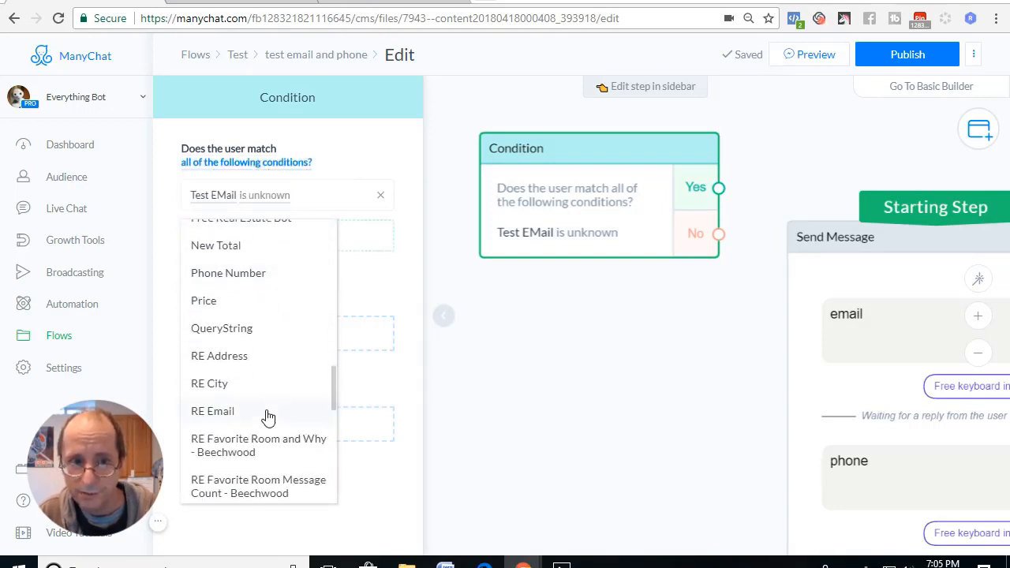
pyautogui.scroll(-6, 264, 414)
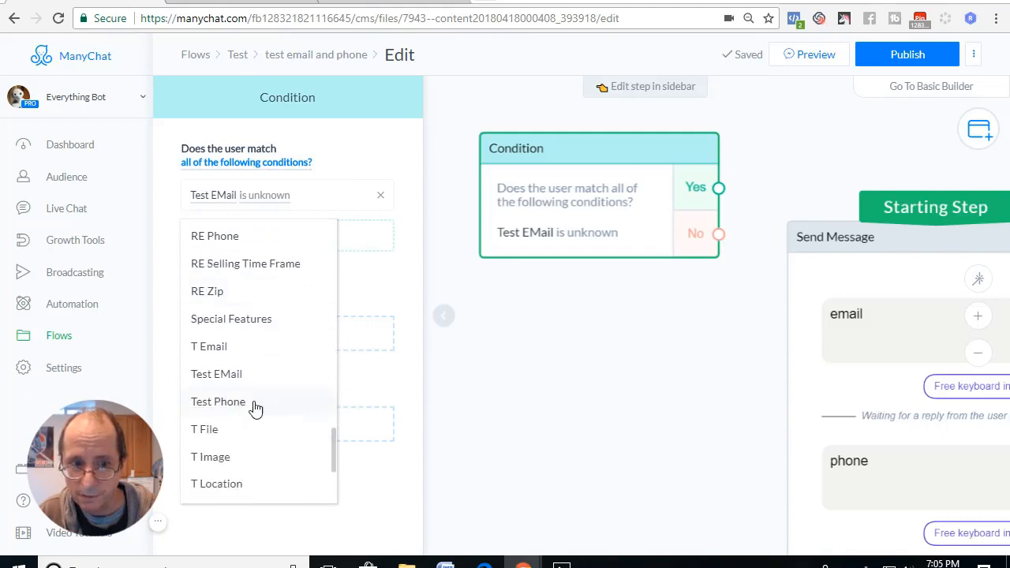
pyautogui.click(255, 405)
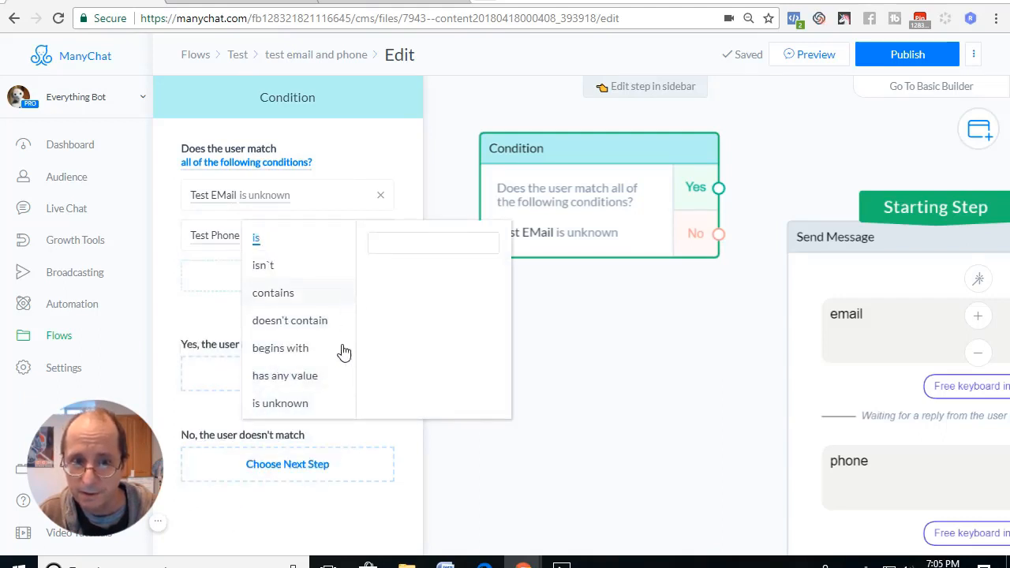
pyautogui.click(293, 403)
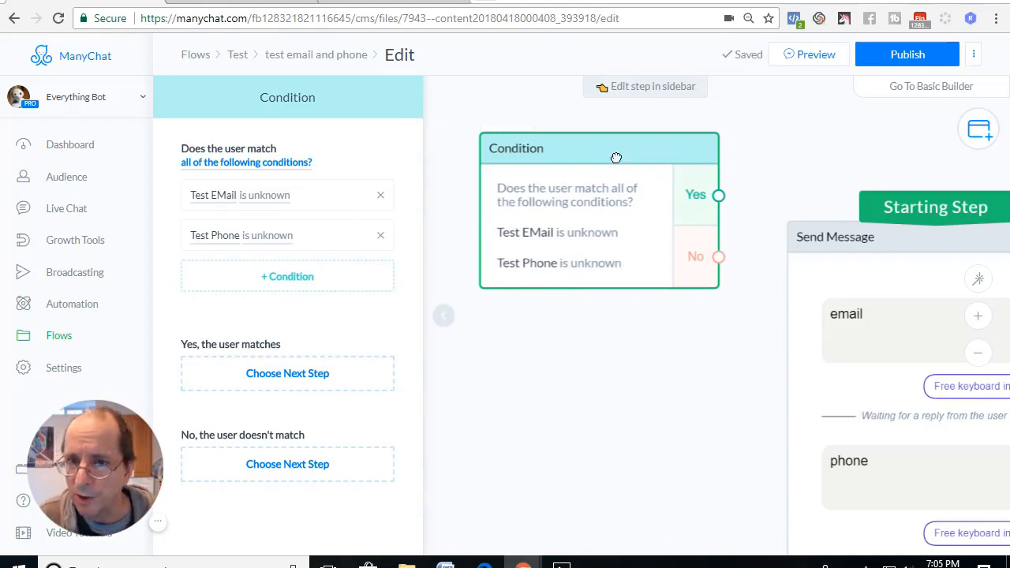
# Connect the Condition's Yes branch to the Send Message block and make the Condition the flow's starting step.
pyautogui.moveTo(617, 158); pyautogui.dragTo(619, 153)
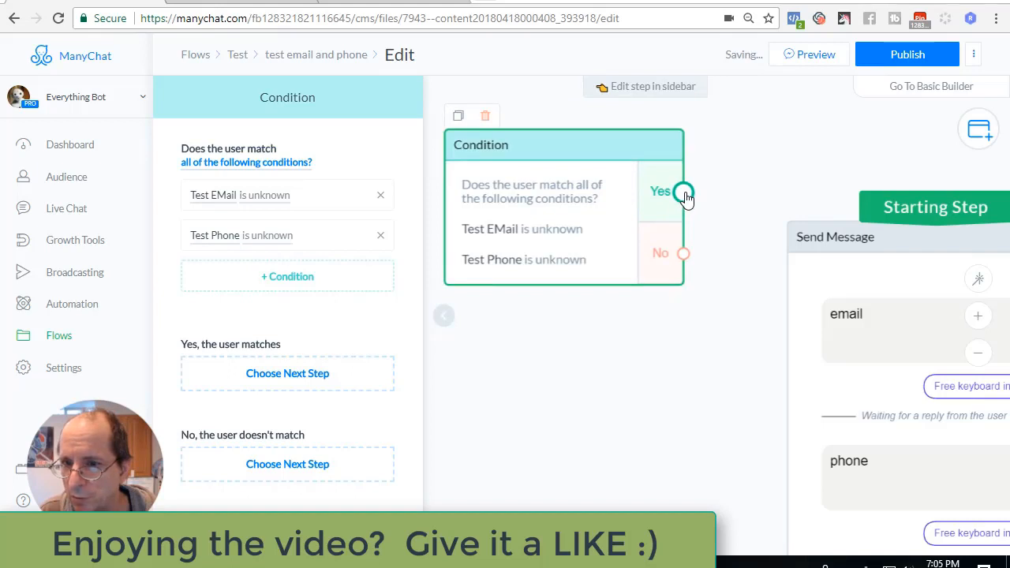
pyautogui.moveTo(683, 192); pyautogui.dragTo(816, 242)
pyautogui.moveTo(945, 207); pyautogui.dragTo(552, 150)
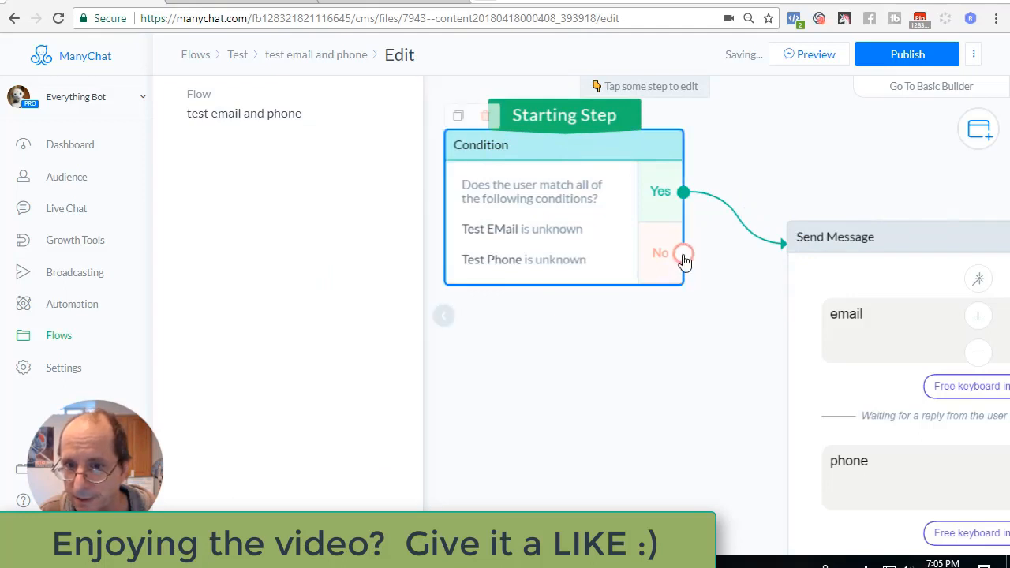
# Add a new Send Message step on the Condition's No branch and start editing its text.
pyautogui.moveTo(687, 257); pyautogui.dragTo(692, 371)
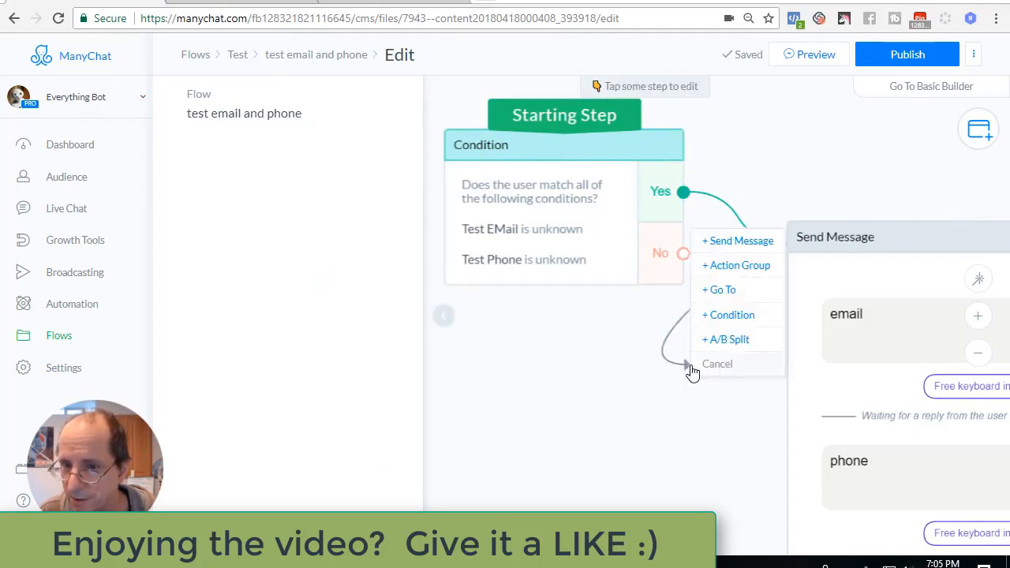
pyautogui.click(734, 243)
pyautogui.click(273, 155)
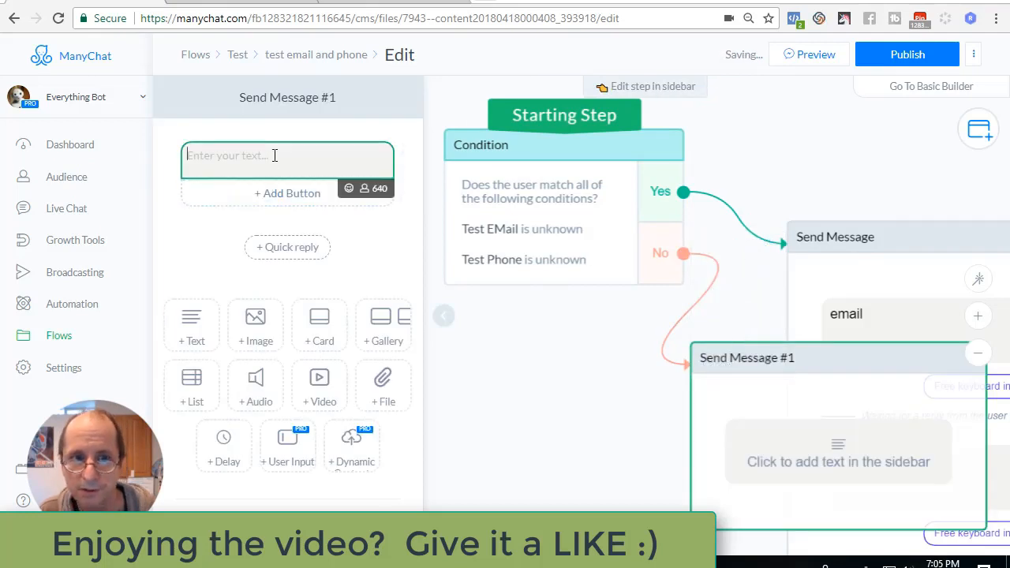
pyautogui.write('Is t')
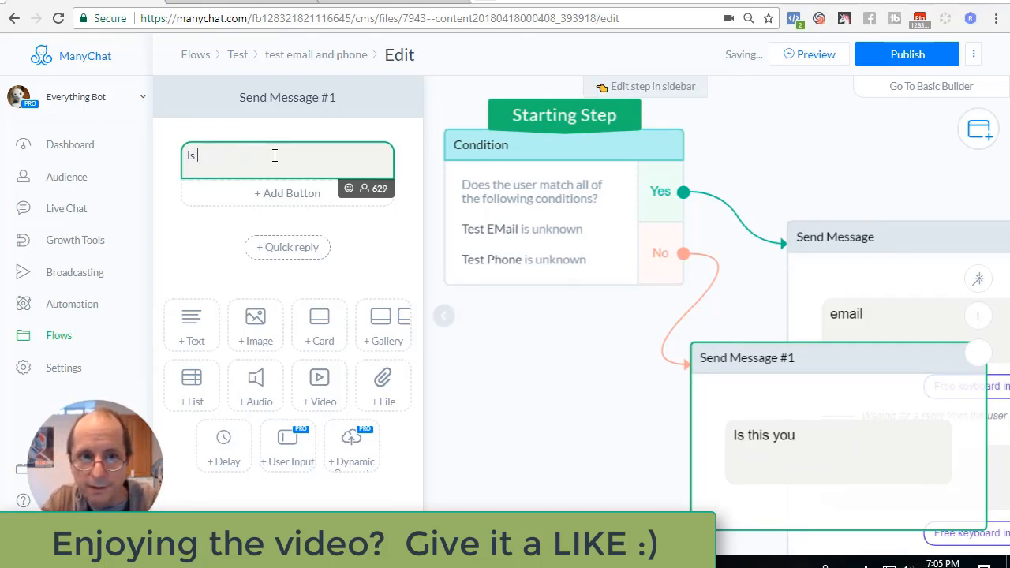
pyautogui.press('BackSpace')
pyautogui.press('BackSpace')
pyautogui.press('BackSpace')
# Enter the No-branch message text "This is what we have on file for your email and phone. Are these correct?".
pyautogui.write('T')
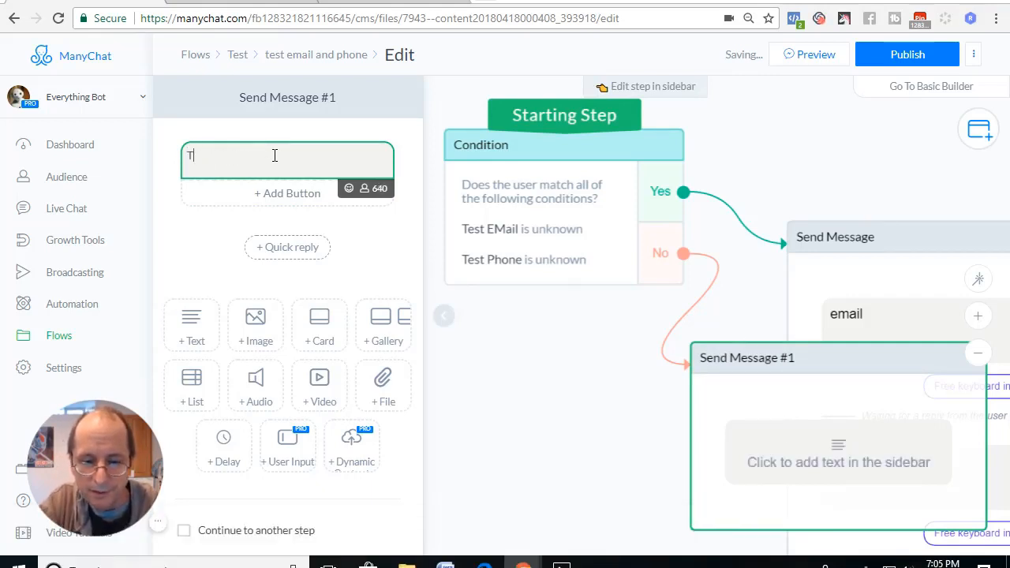
pyautogui.write('his is what w')
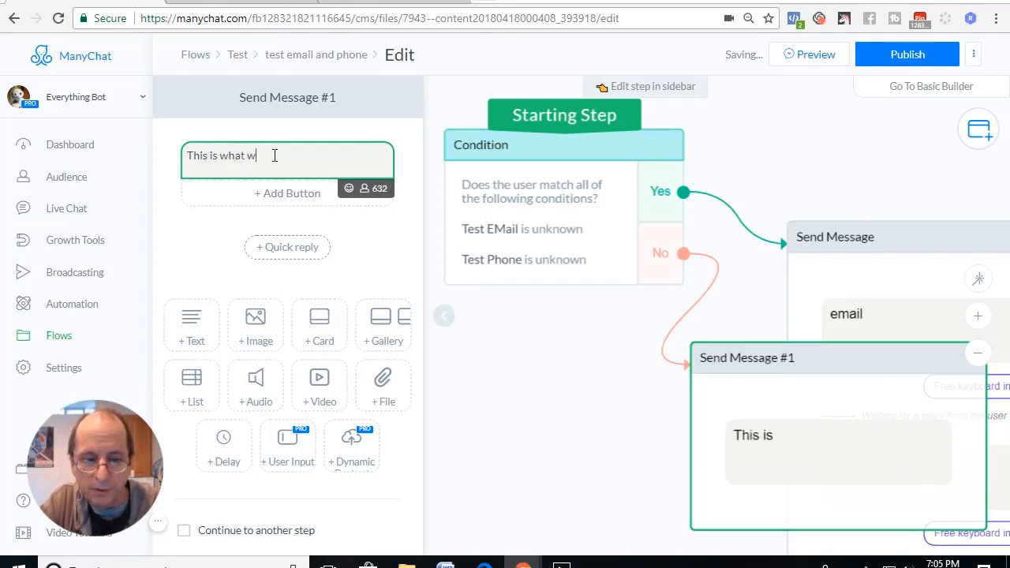
pyautogui.write('e have on ')
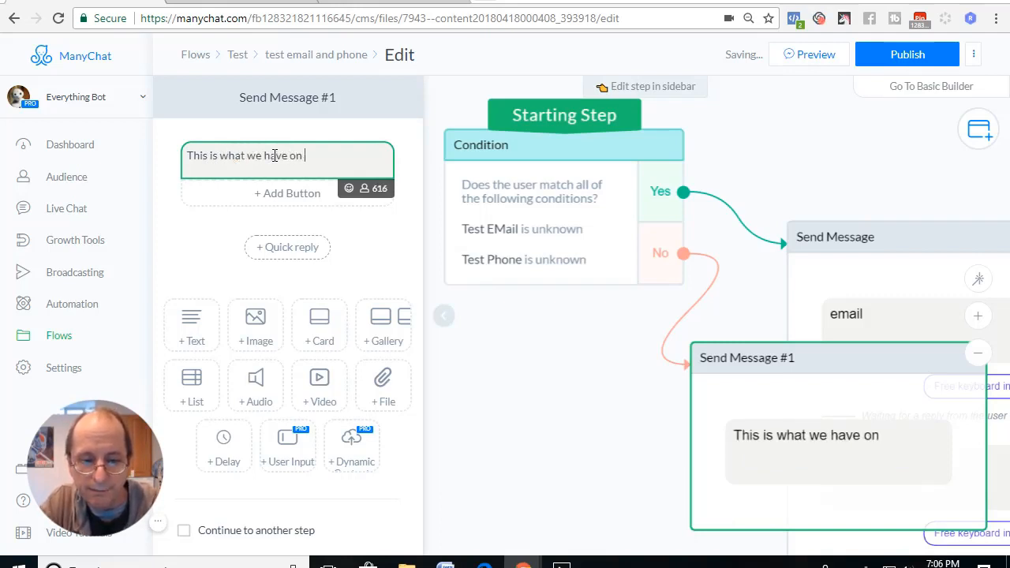
pyautogui.write('file for yo')
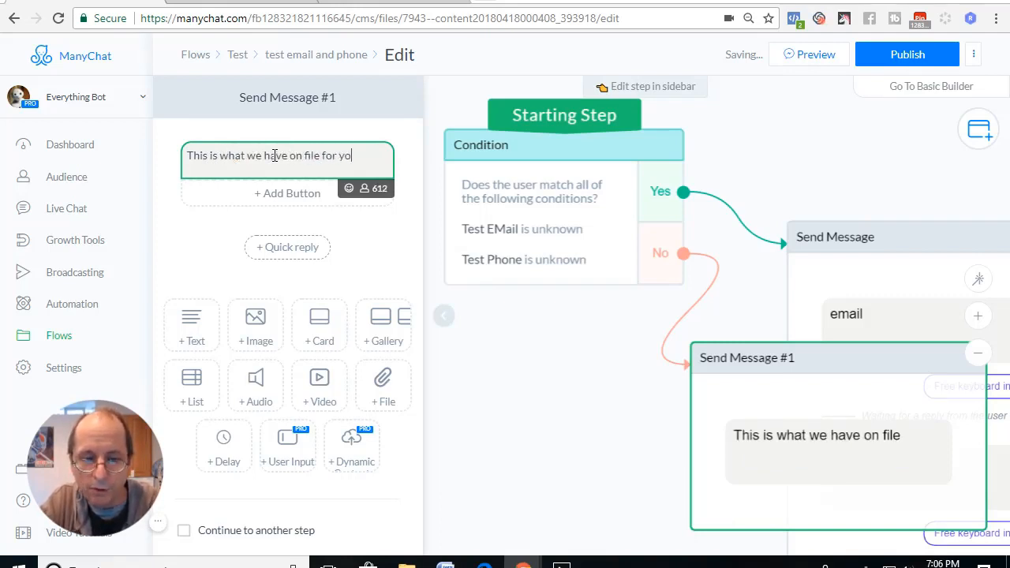
pyautogui.write('ur email sn')
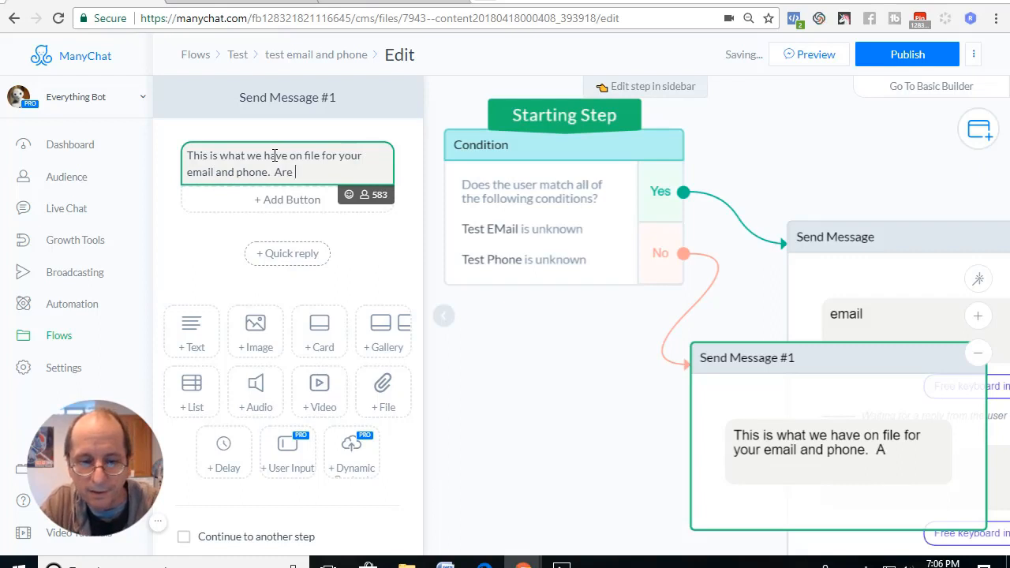
pyautogui.write('e correc')
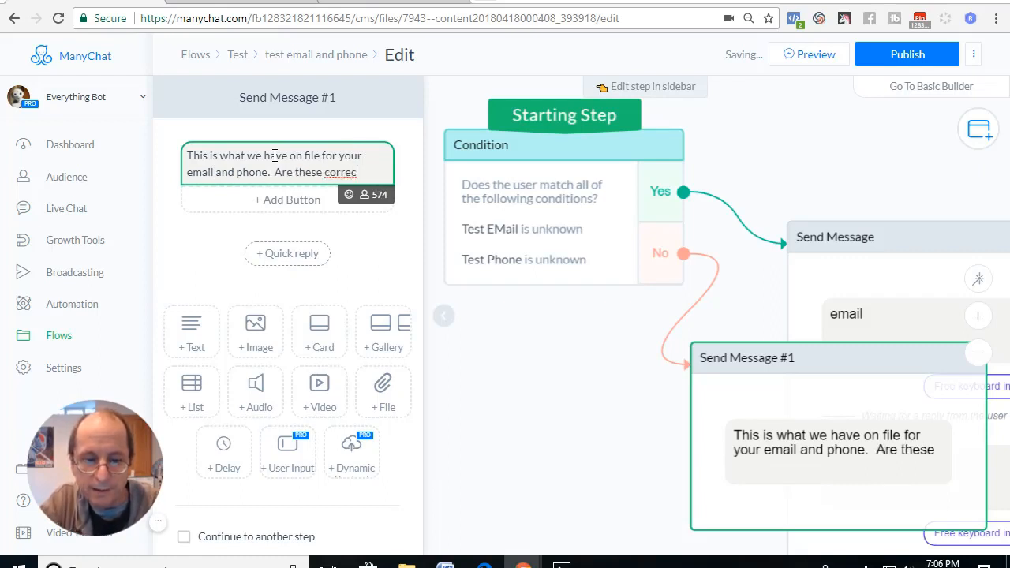
pyautogui.write('t')
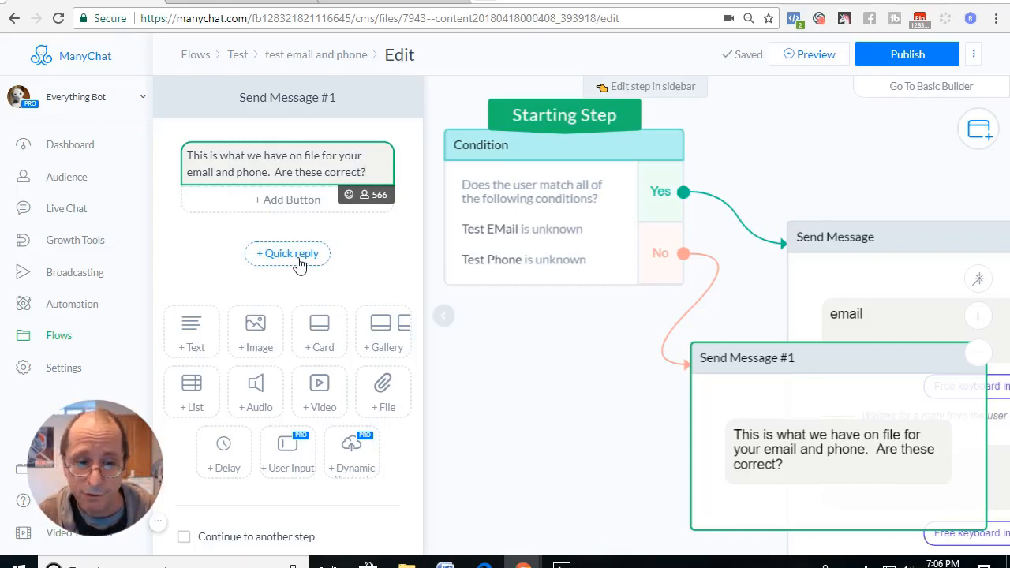
# Add a "Yes" quick reply to the confirmation message that leads to a new Send Message step.
pyautogui.click(298, 261)
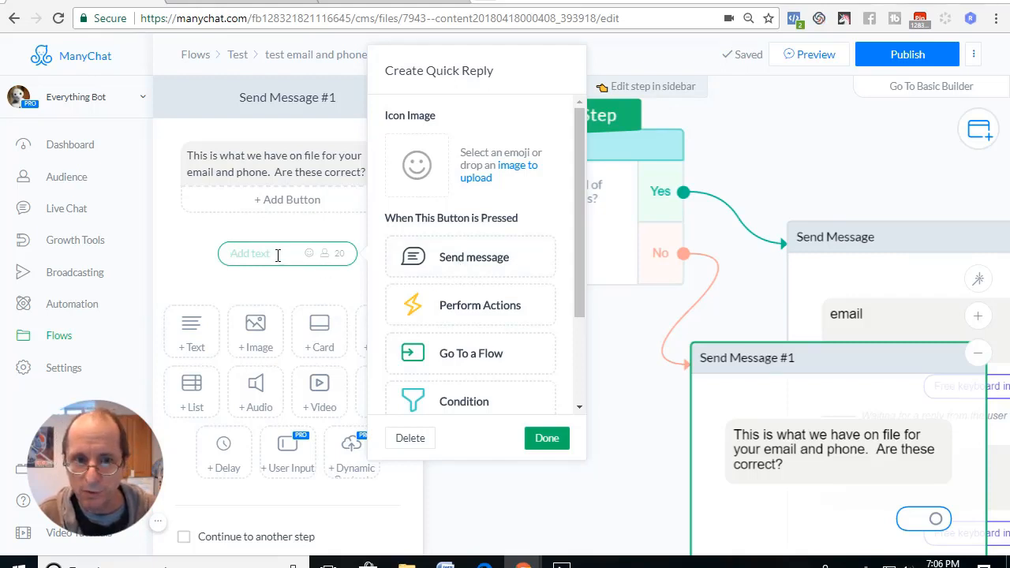
pyautogui.write('Yes')
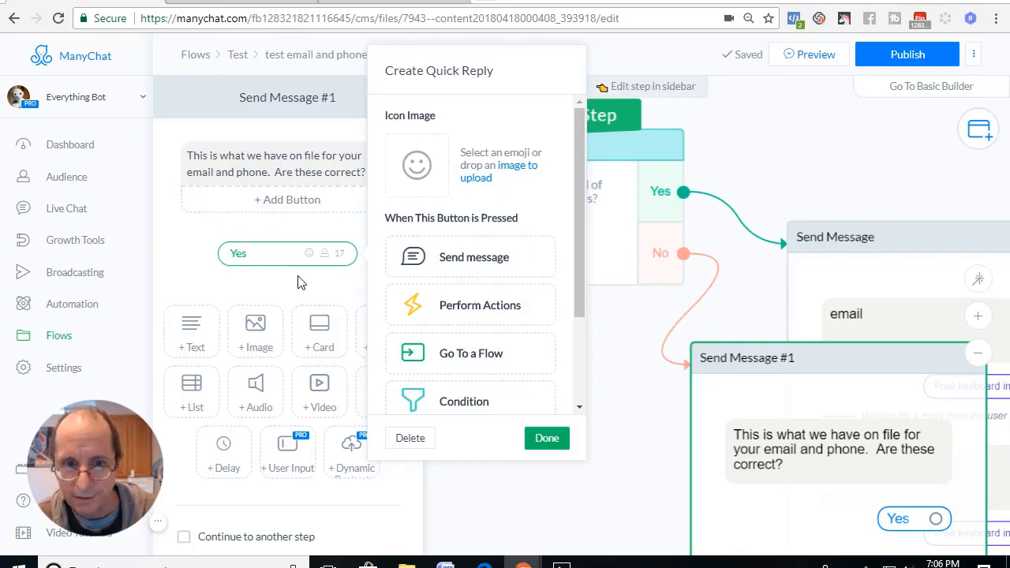
pyautogui.click(455, 266)
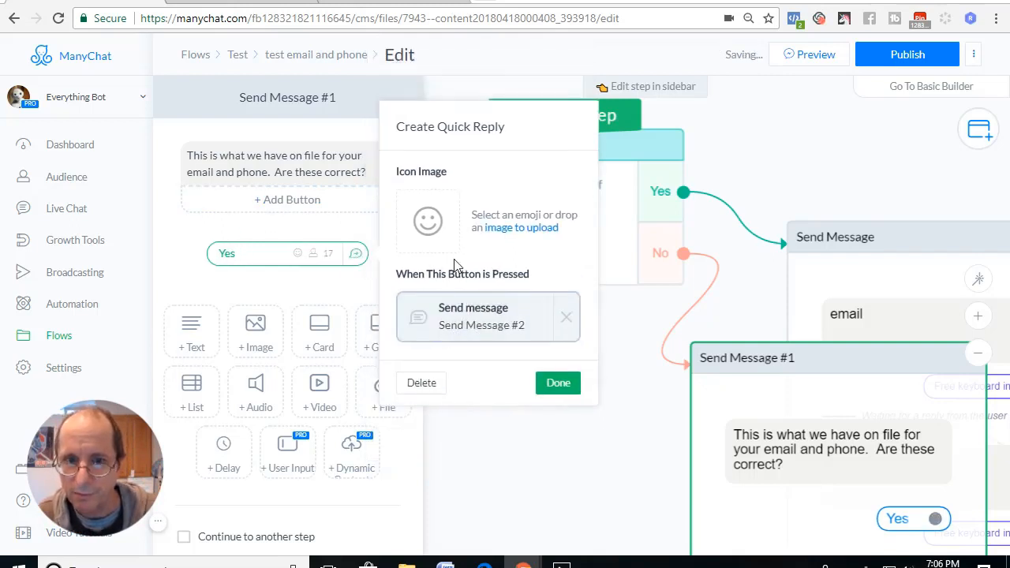
# Set the text of the message following the "Yes" quick reply to "Great" and close the step's editor.
pyautogui.click(470, 323)
pyautogui.click(295, 166)
pyautogui.write('Geat')
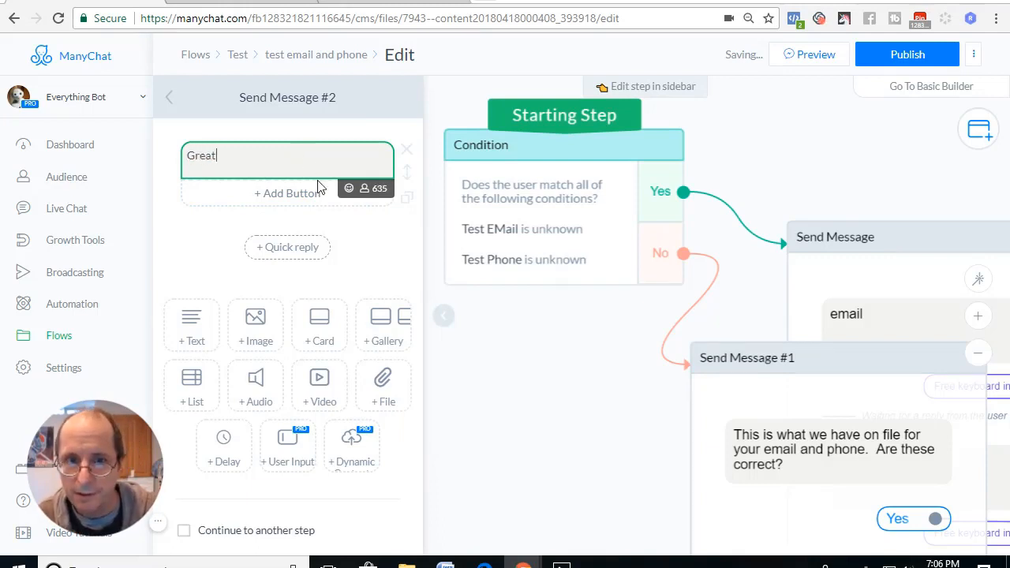
pyautogui.click(534, 386)
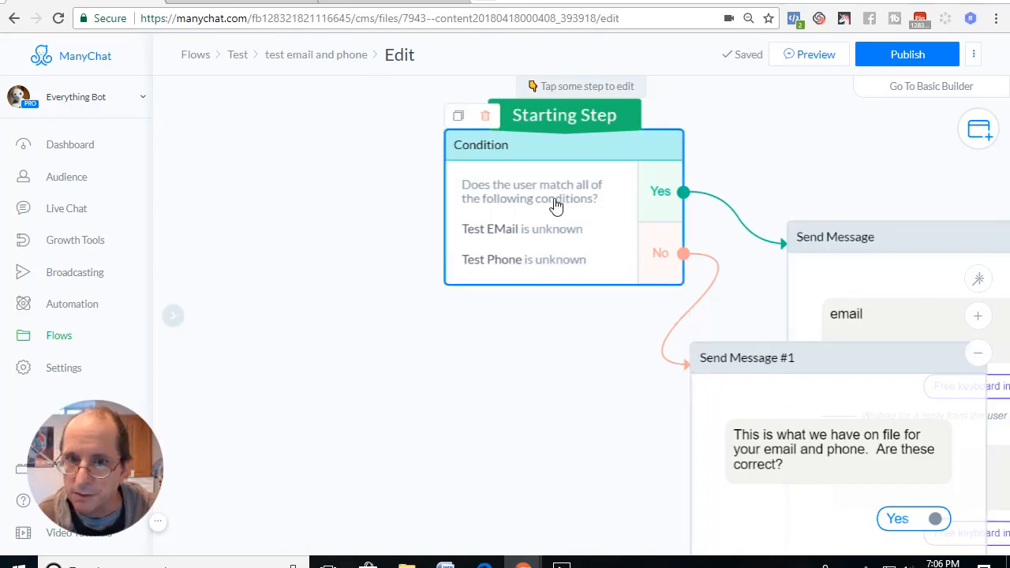
# Shift the Condition block slightly left and add a "no" quick reply without an action to Send Message #1.
pyautogui.moveTo(556, 205); pyautogui.dragTo(493, 201)
pyautogui.click(794, 447)
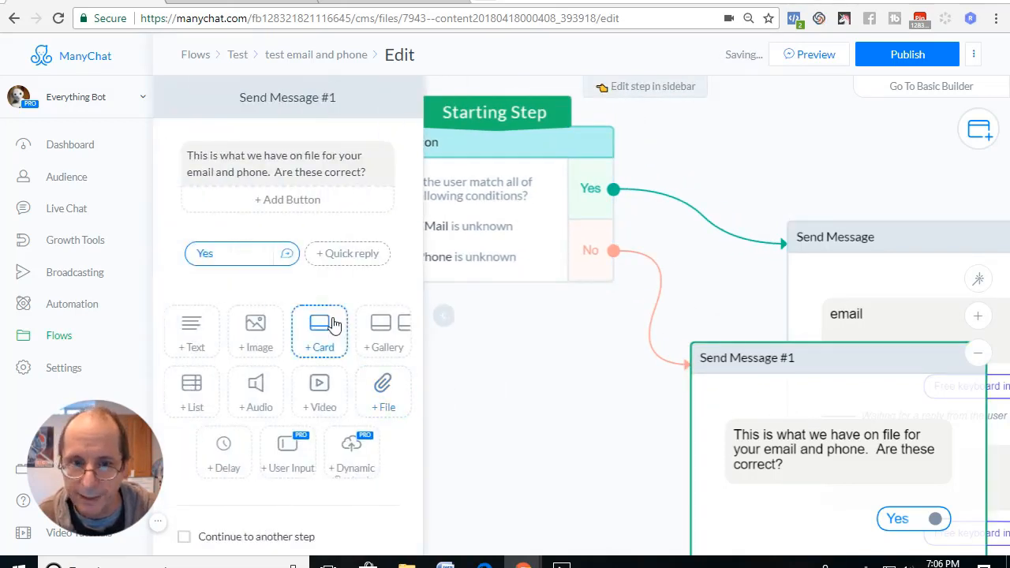
pyautogui.click(337, 261)
pyautogui.write('no')
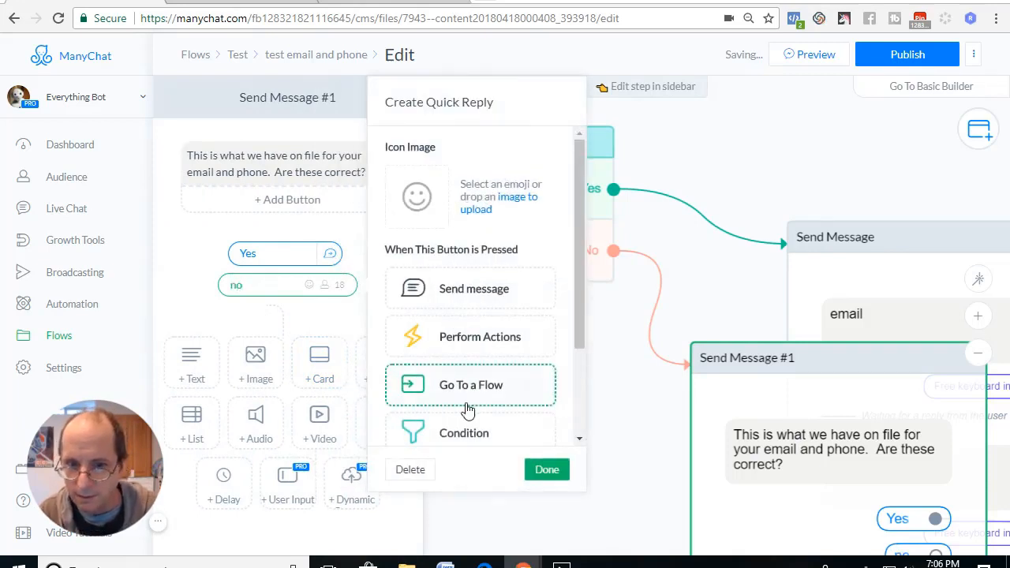
pyautogui.click(545, 471)
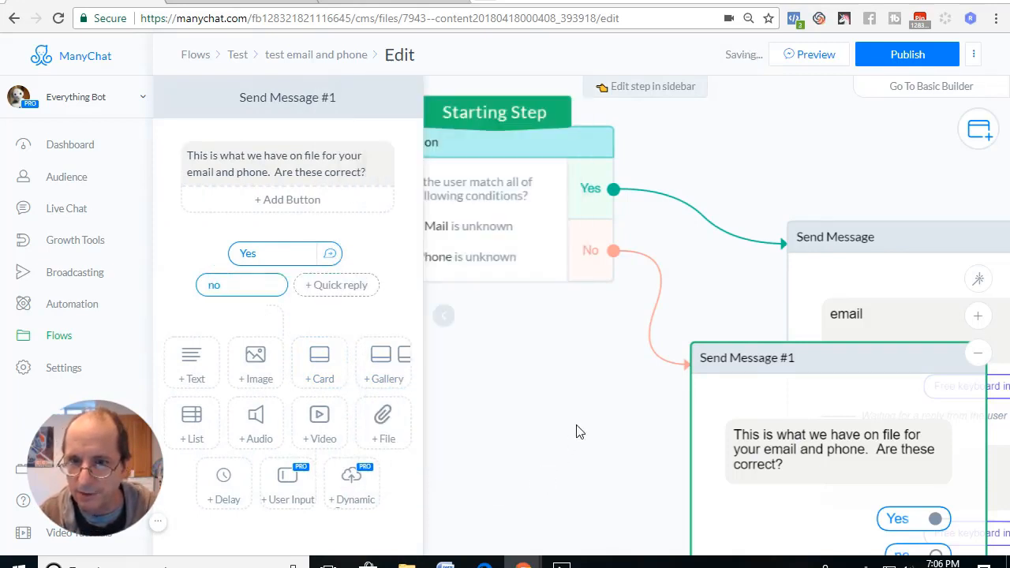
# Connect the "no" quick reply to the Send Message block that asks for email and phone.
pyautogui.moveTo(625, 427); pyautogui.dragTo(447, 296)
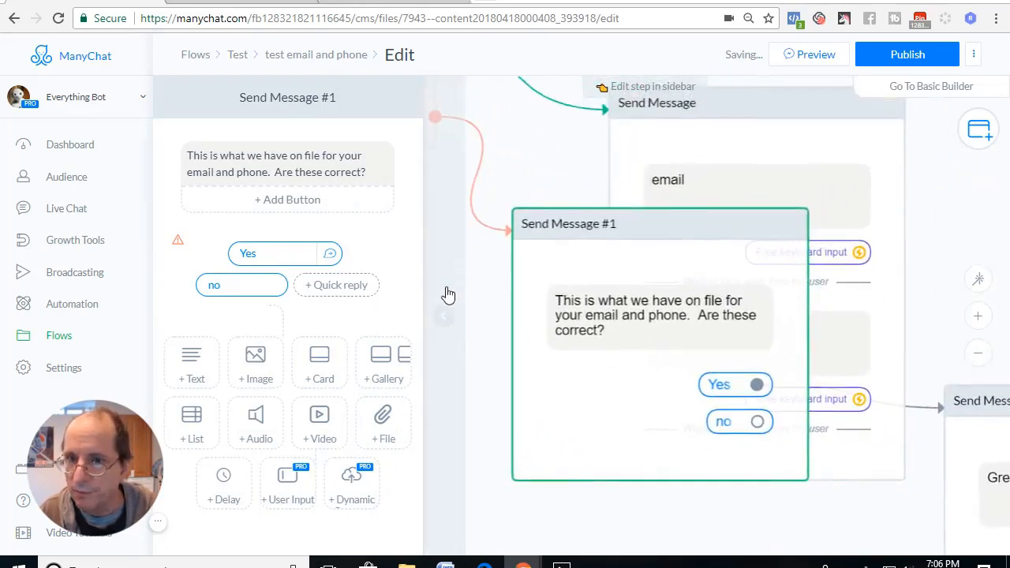
pyautogui.click(758, 421)
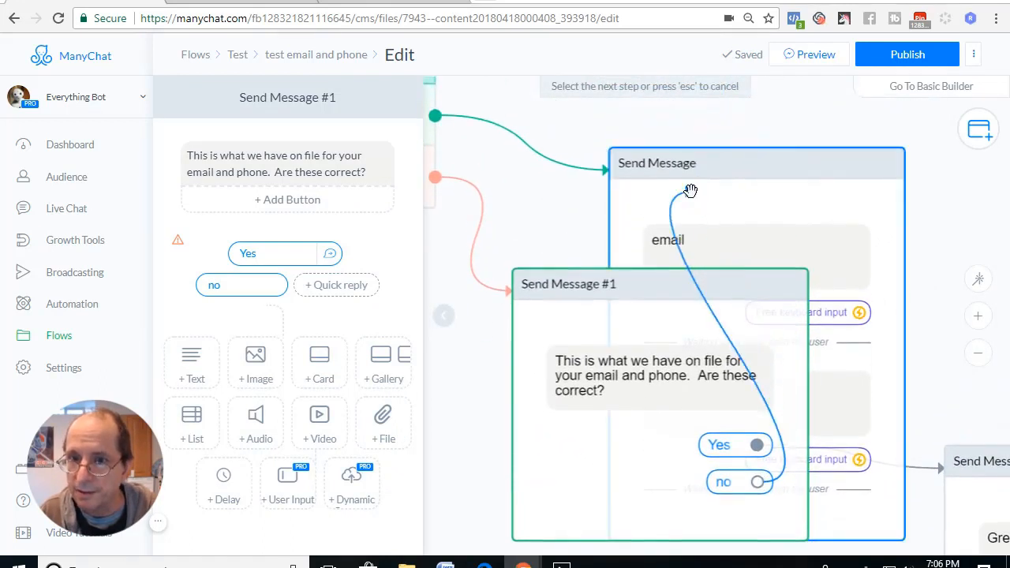
pyautogui.click(705, 180)
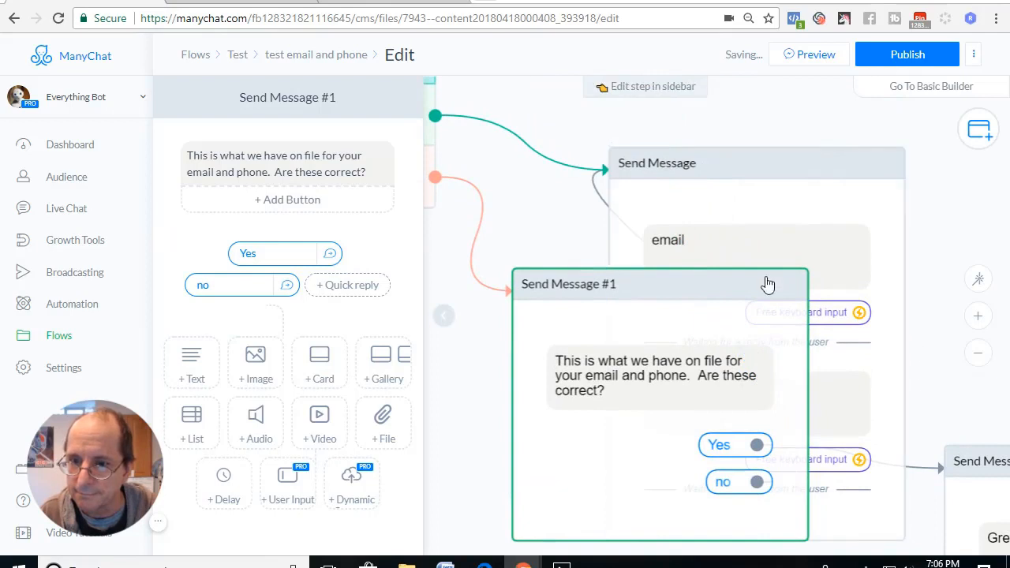
# Move the Send Message #1 block down and left so it no longer overlaps the email and phone block.
pyautogui.moveTo(713, 292); pyautogui.dragTo(643, 342)
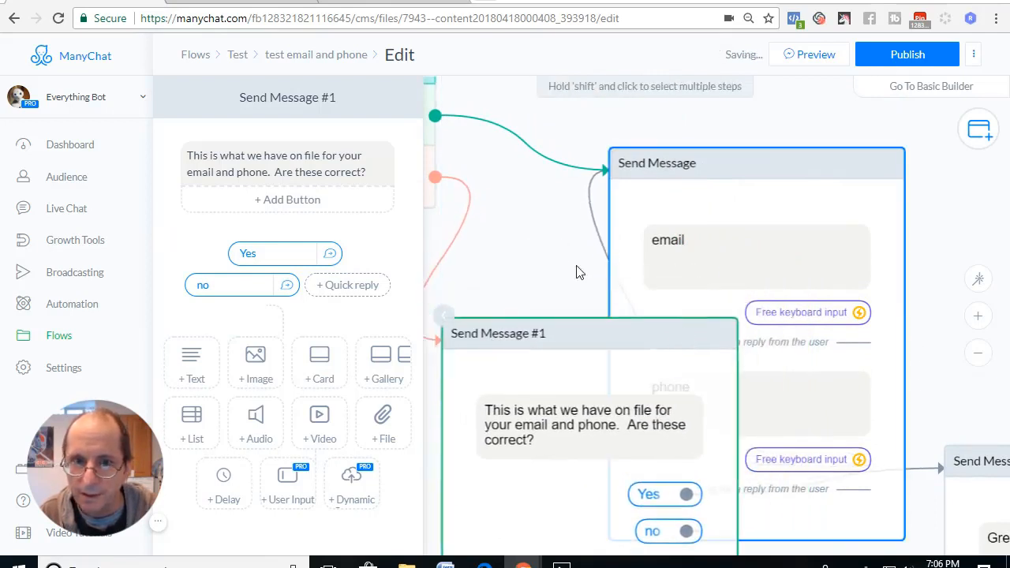
pyautogui.click(442, 327)
pyautogui.moveTo(384, 309); pyautogui.dragTo(332, 197)
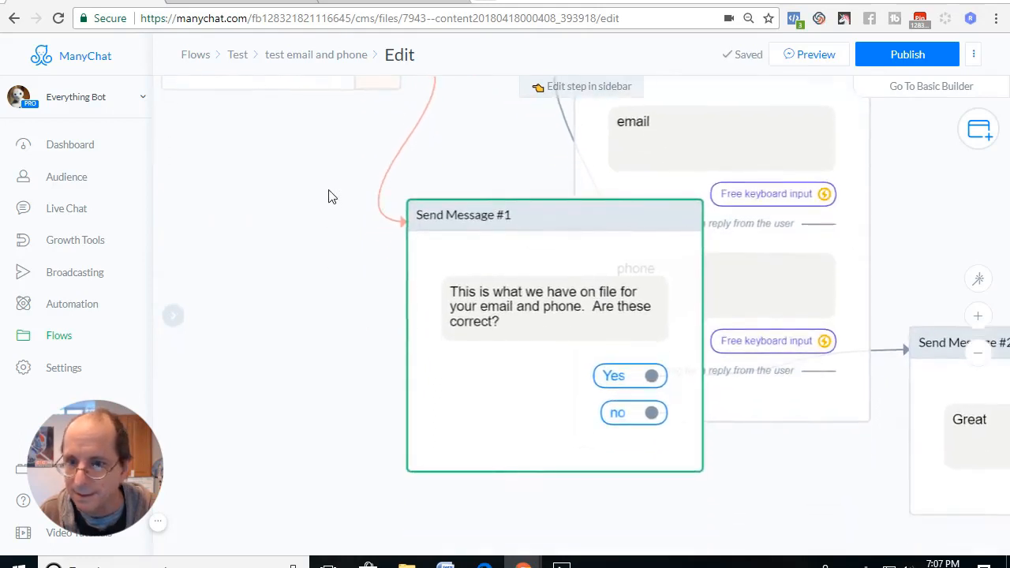
pyautogui.moveTo(603, 250); pyautogui.dragTo(445, 298)
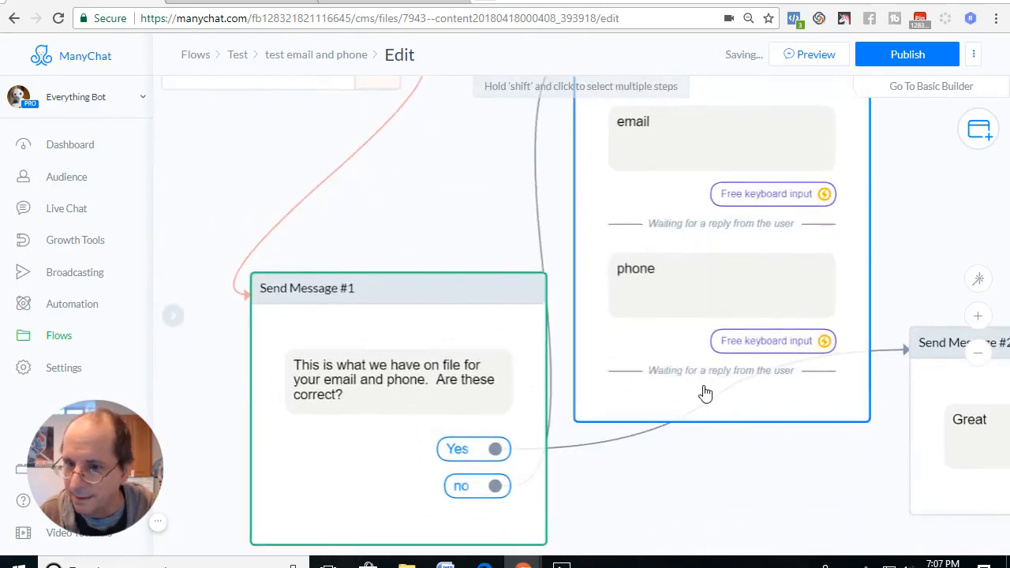
# Enable continuing to another step on the email and phone Send Message block and collapse its editor.
pyautogui.click(713, 390)
pyautogui.scroll(-5, 378, 371)
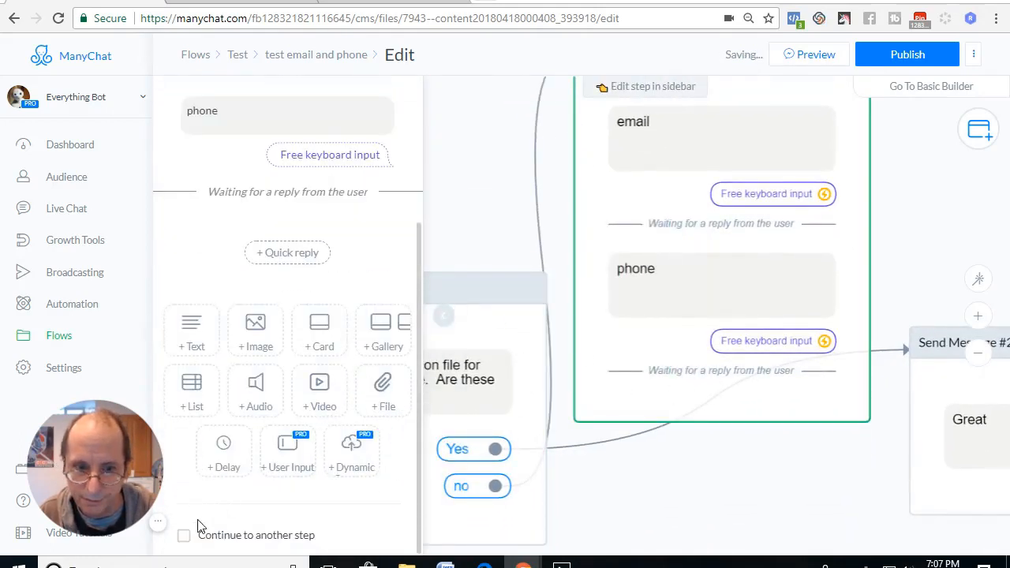
pyautogui.click(184, 537)
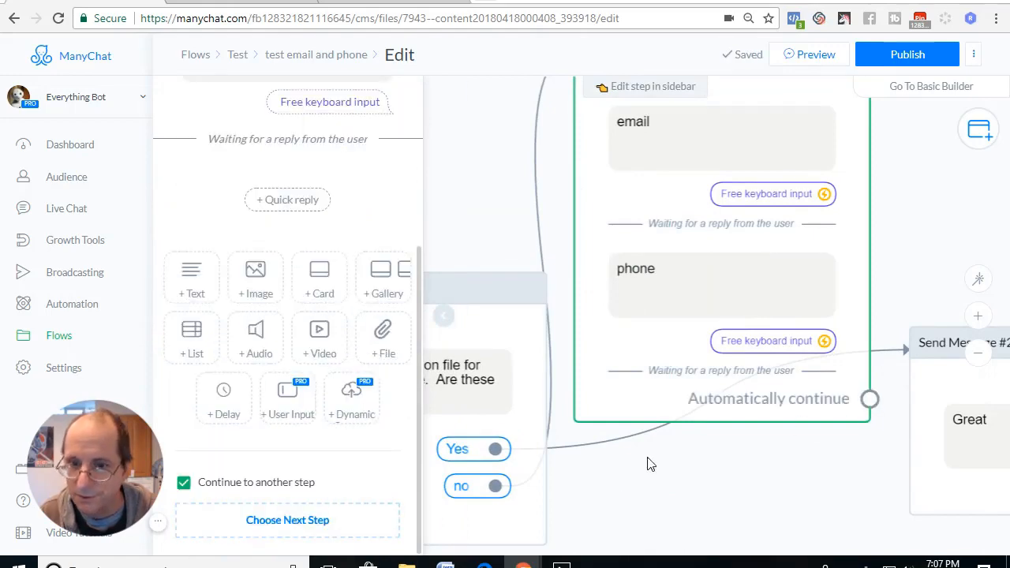
pyautogui.click(446, 324)
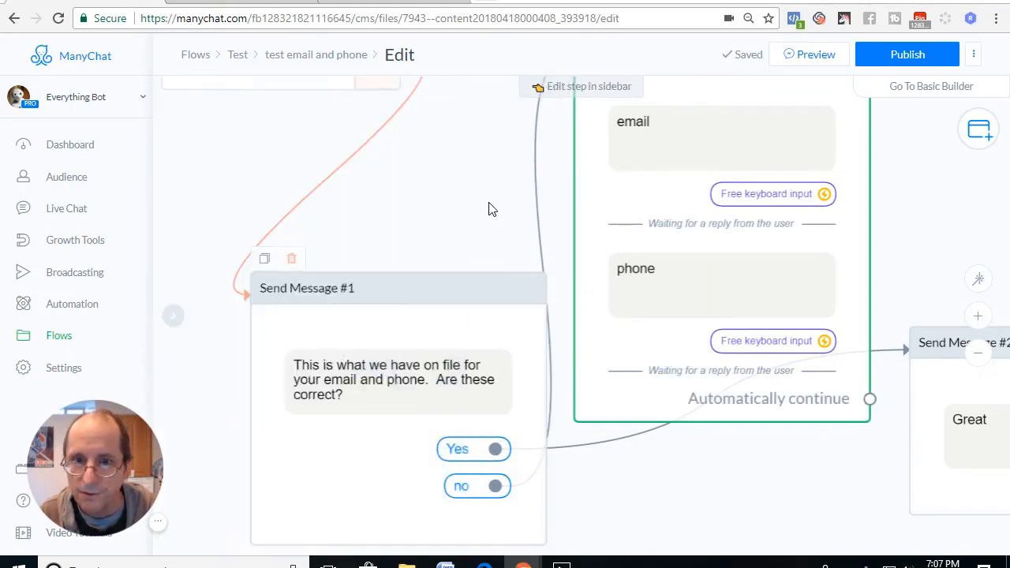
# Connect the automatic continuation of the email and phone Send Message block to Send Message #1.
pyautogui.moveTo(490, 207); pyautogui.dragTo(487, 230)
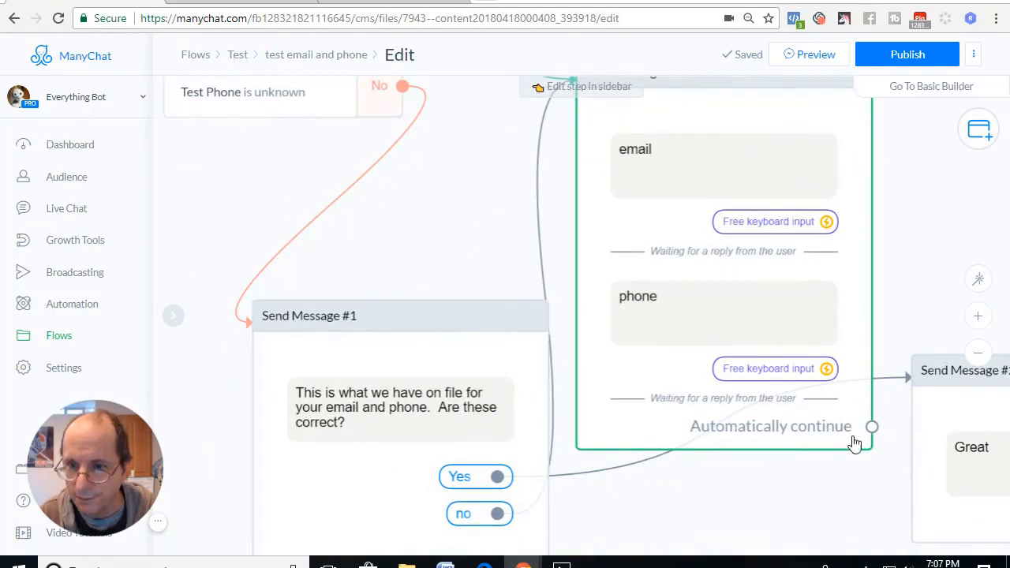
pyautogui.moveTo(873, 427); pyautogui.dragTo(444, 316)
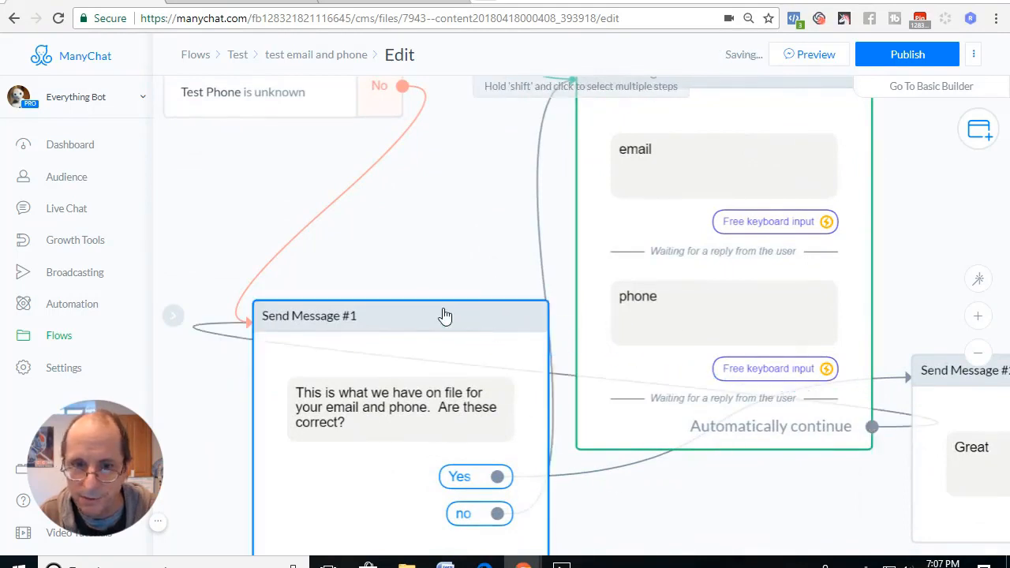
pyautogui.moveTo(822, 498); pyautogui.dragTo(767, 547)
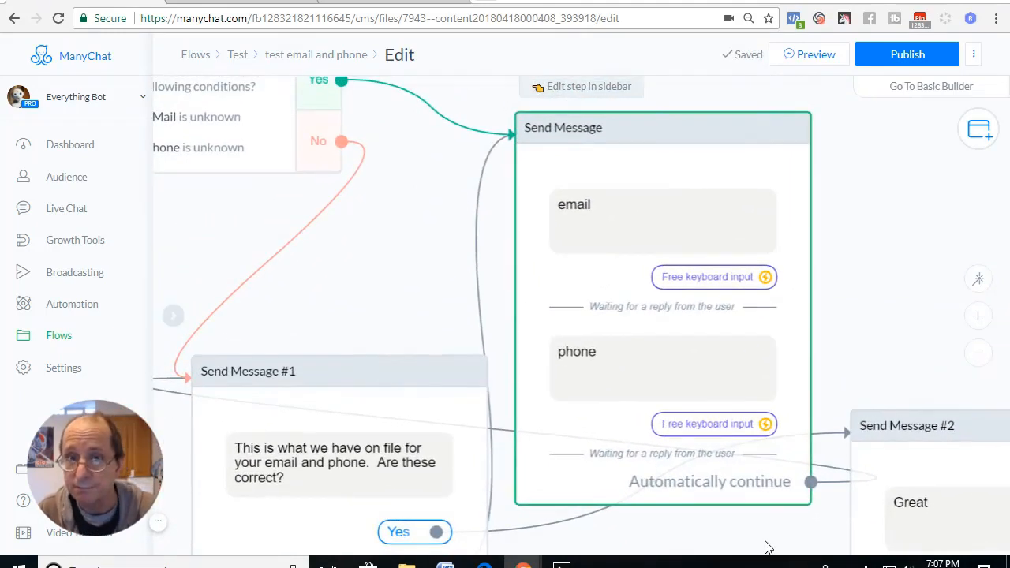
# Replace the email prompt's text with "Is the email below your best email? If so click the button otherwise please enter another email.".
pyautogui.click(618, 216)
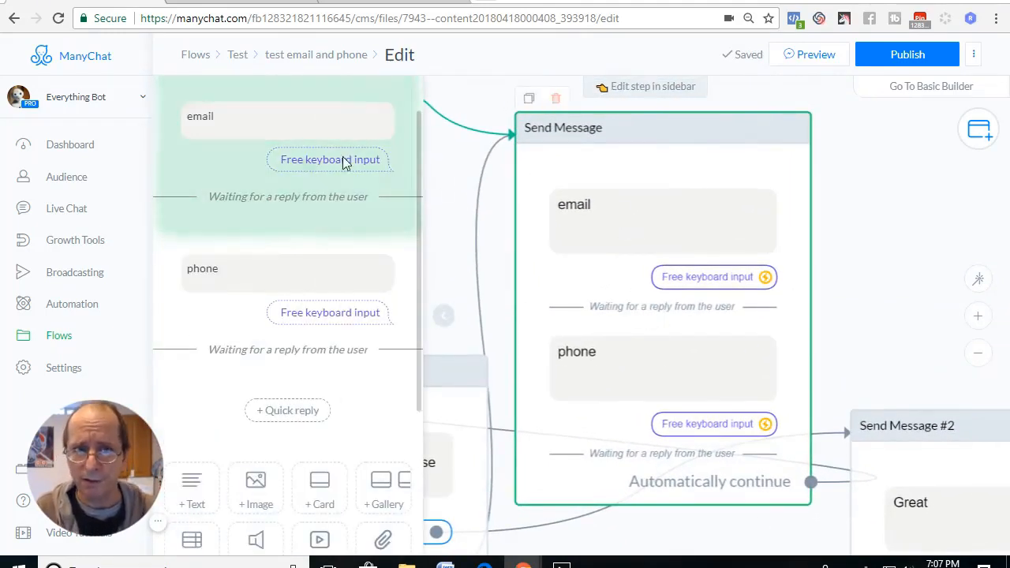
pyautogui.moveTo(227, 116); pyautogui.dragTo(171, 125)
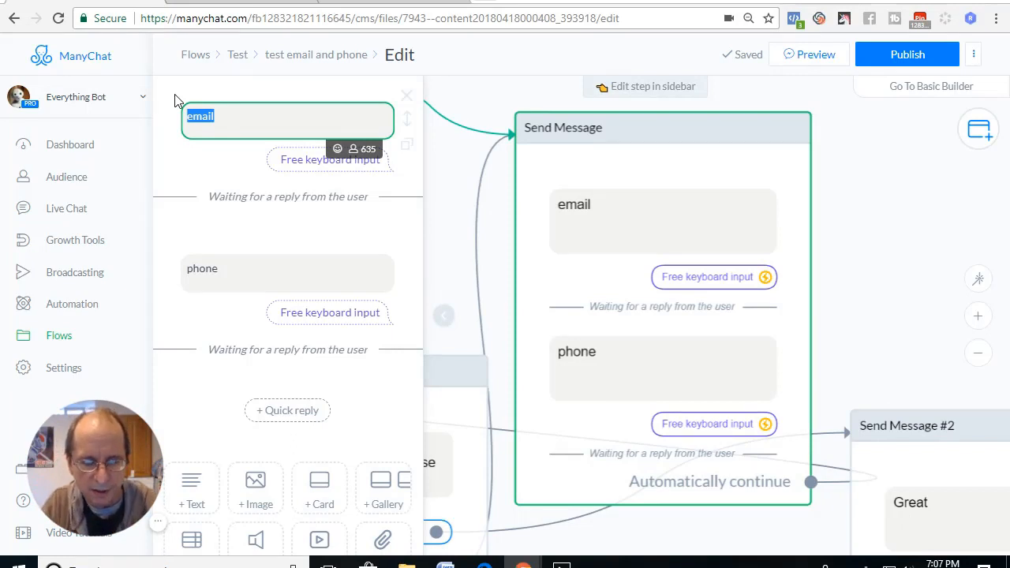
pyautogui.press('BackSpace')
pyautogui.write('Is ')
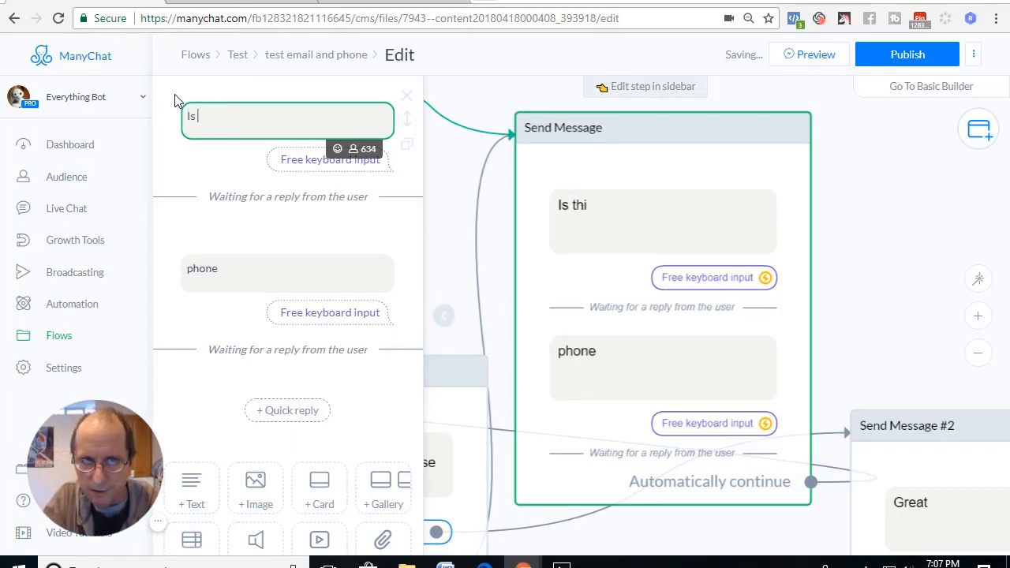
pyautogui.write('thithe em')
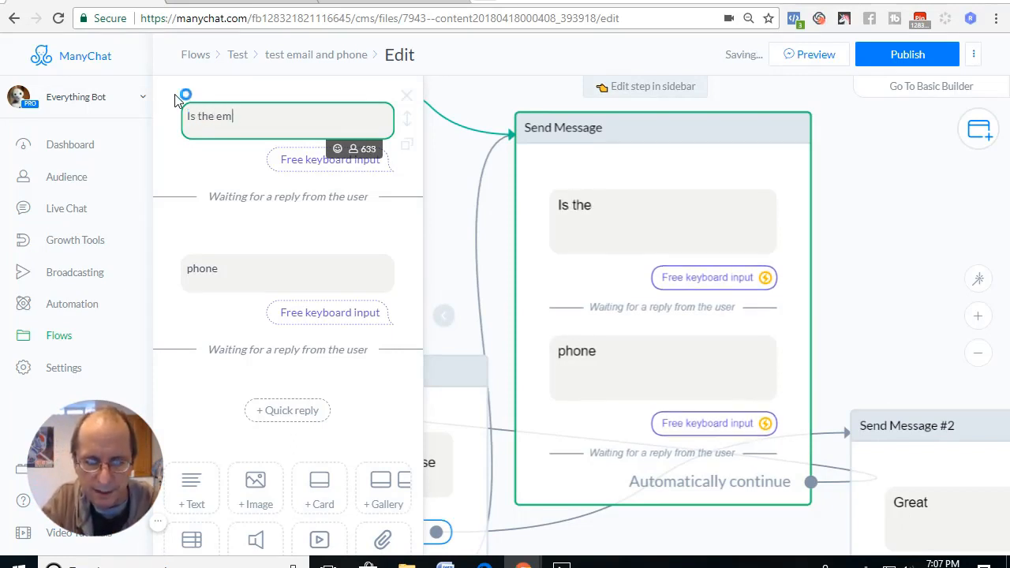
pyautogui.write('ail below your best eam')
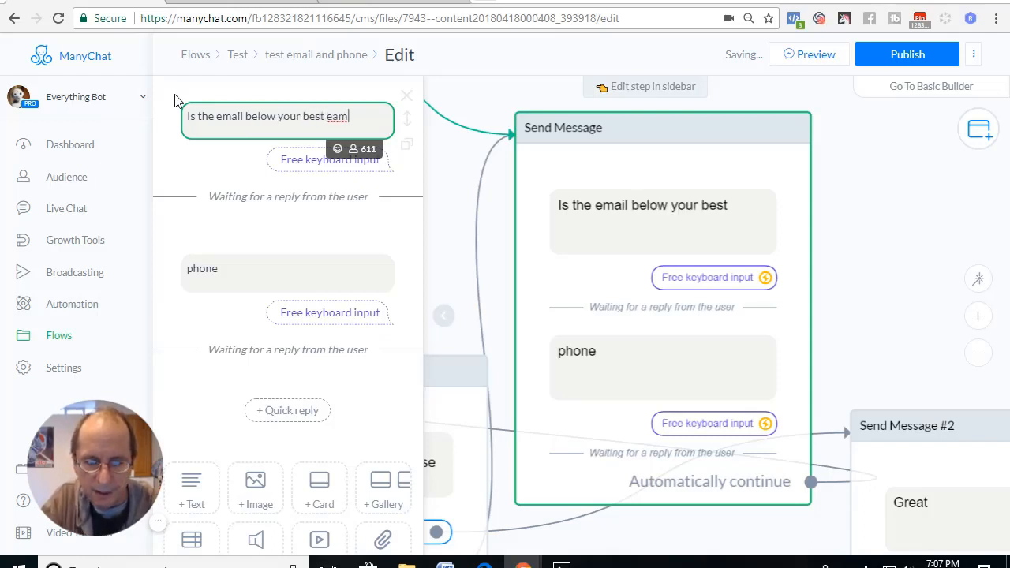
pyautogui.write('il below your best email')
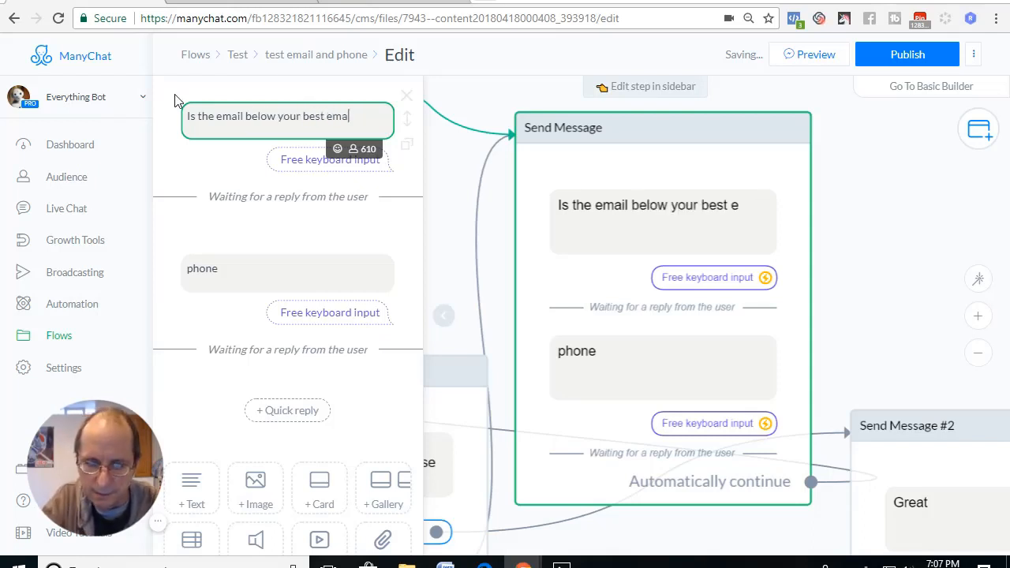
pyautogui.write('?  ')
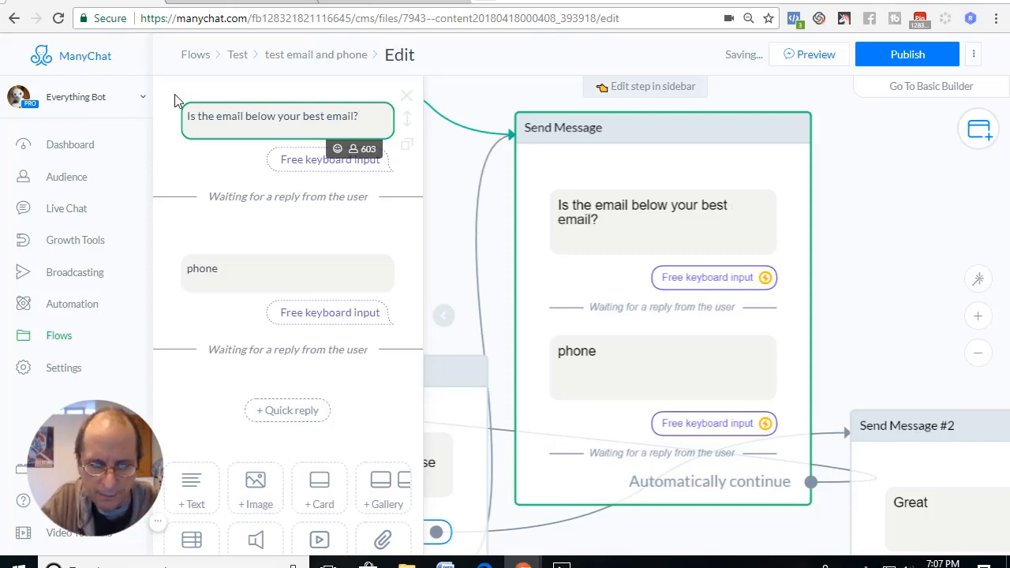
pyautogui.write('If so ')
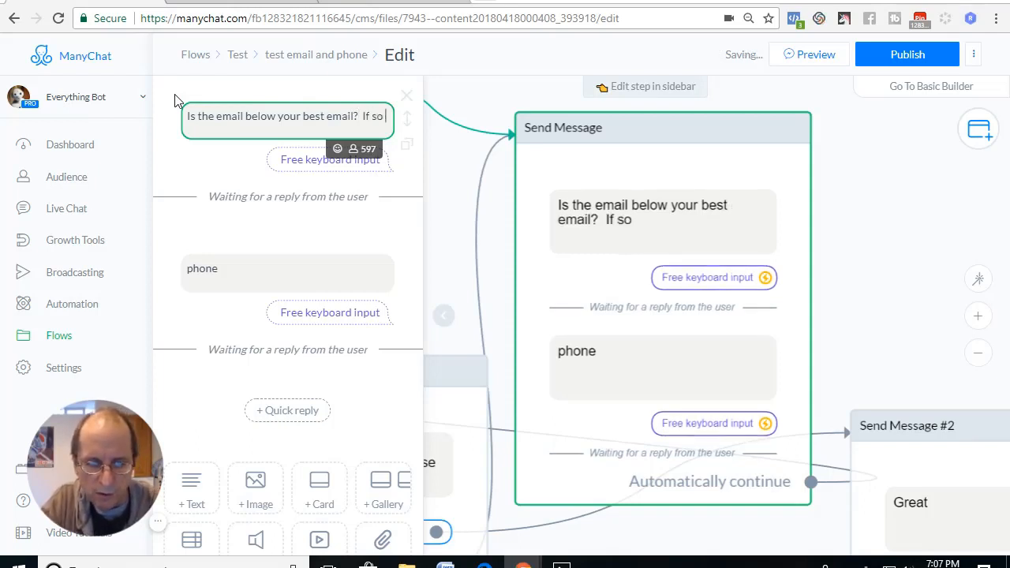
pyautogui.write('click the button otherwis')
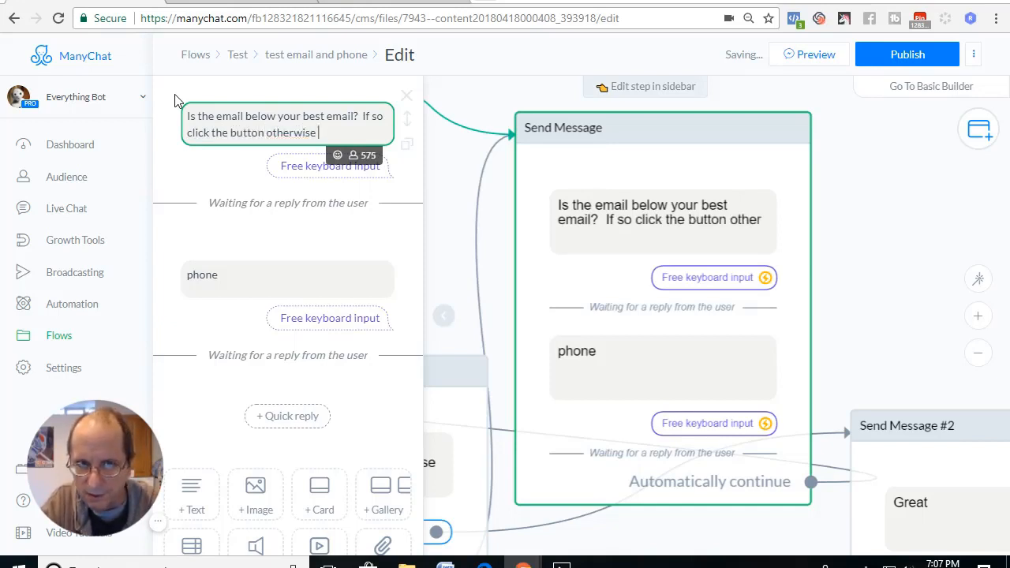
pyautogui.write('e enter ')
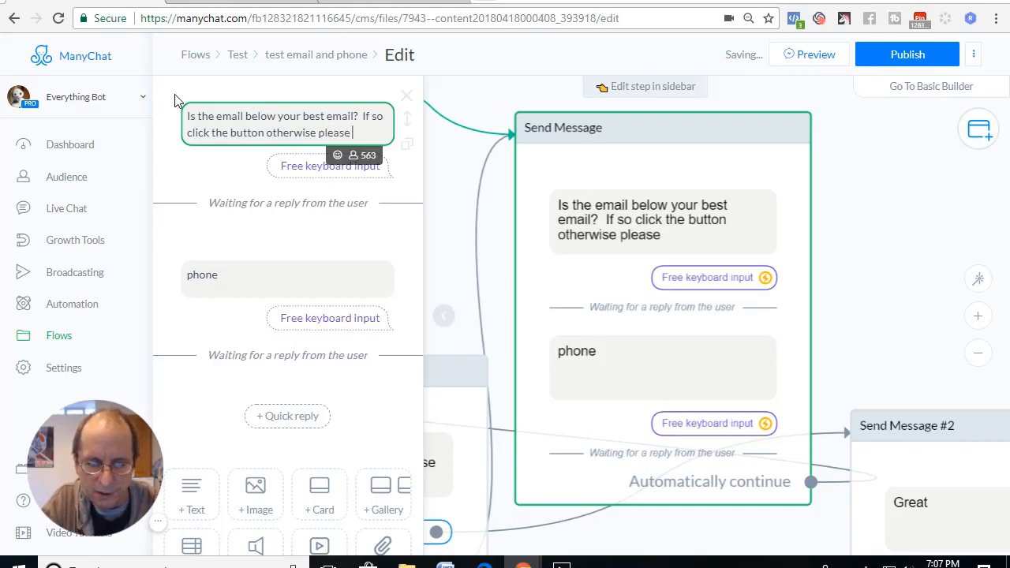
pyautogui.write('another email.')
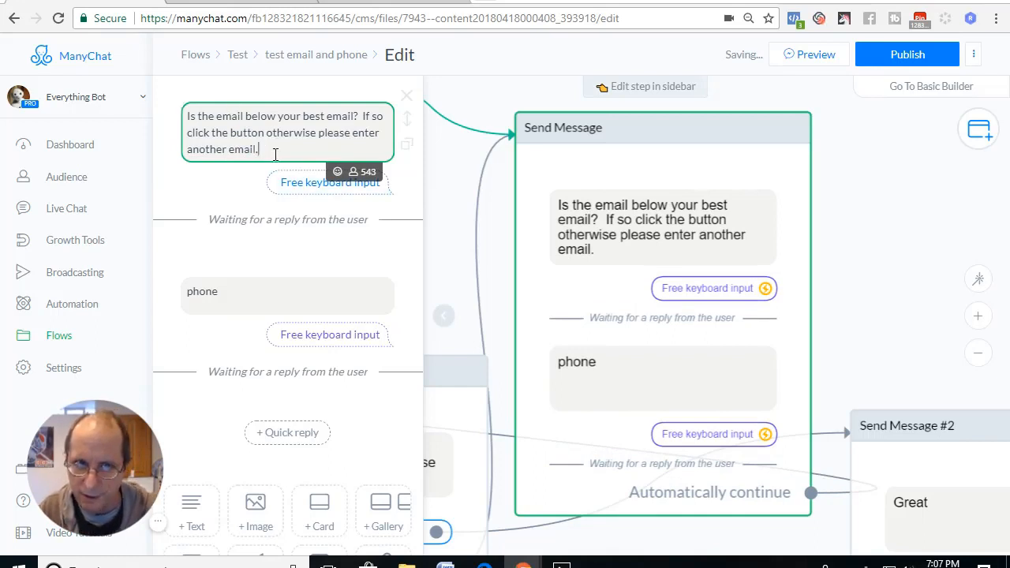
# Copy the full email question and paste it over the "phone" prompt's text.
pyautogui.moveTo(276, 154); pyautogui.dragTo(183, 110)
pyautogui.hotkey('ctrl', 'c')
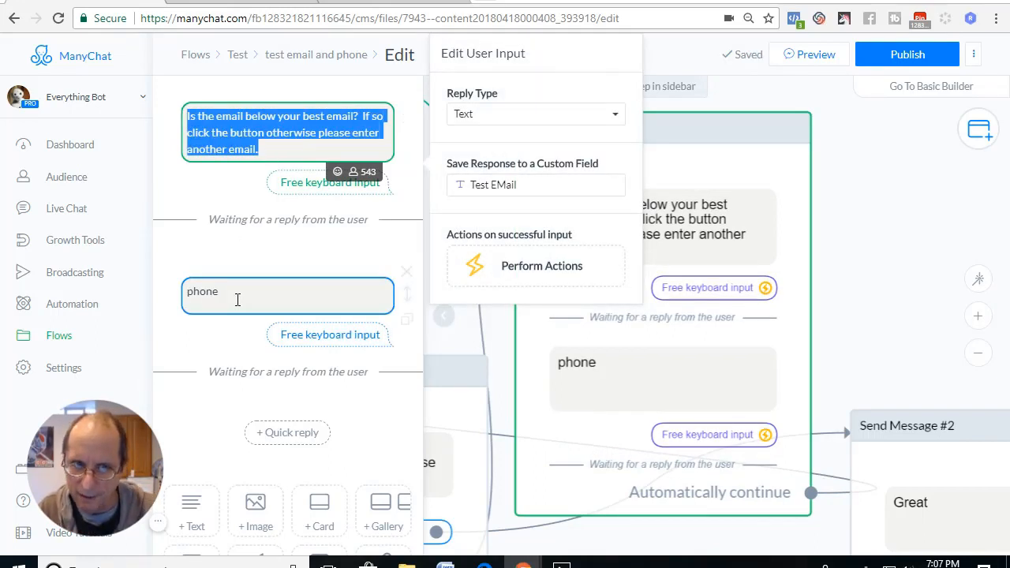
pyautogui.click(237, 299)
pyautogui.moveTo(239, 293); pyautogui.dragTo(197, 292)
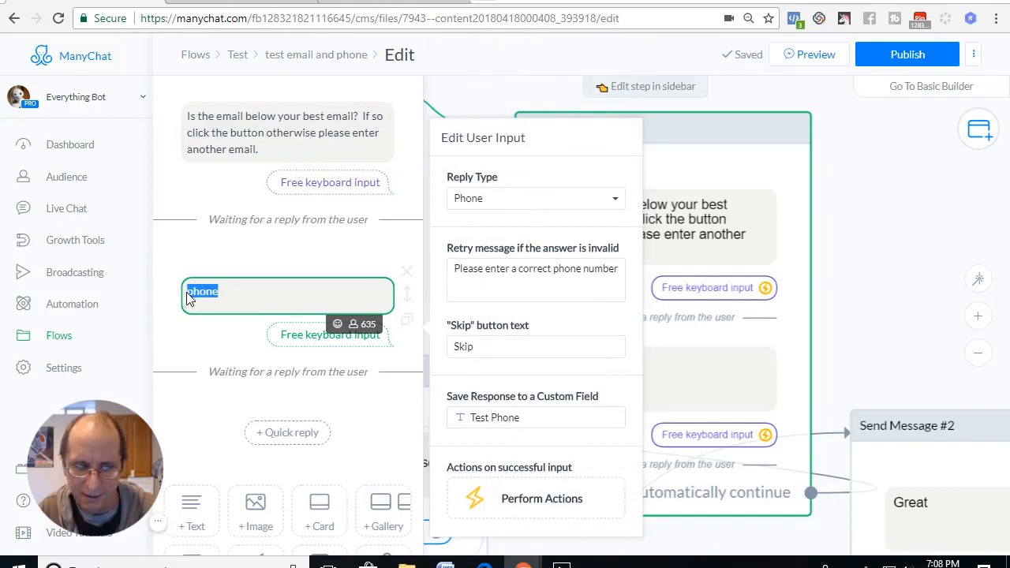
pyautogui.hotkey('ctrl', 'v')
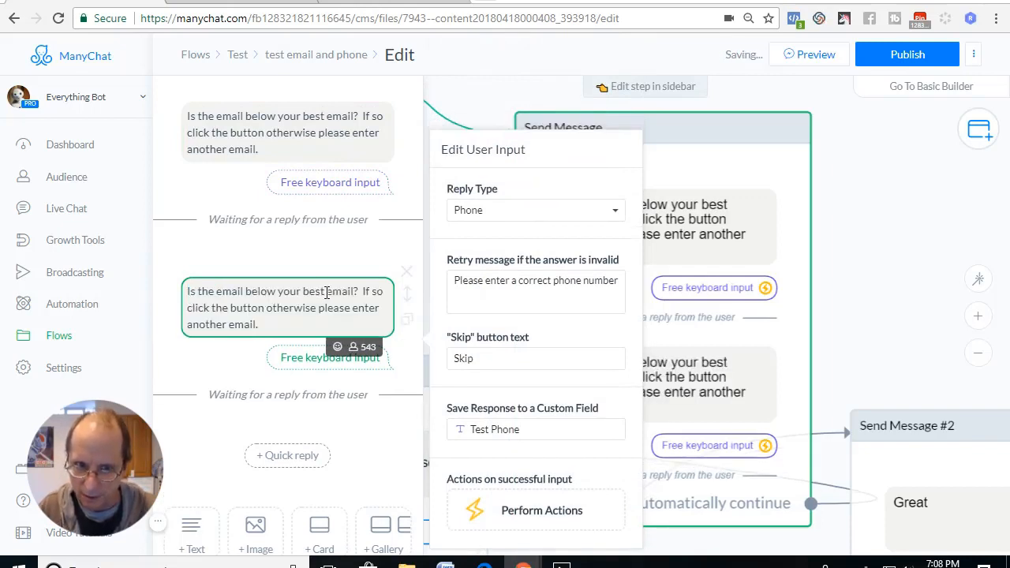
# Reword the pasted question's first sentence to "Is the phone below your best phone #?".
pyautogui.moveTo(331, 293); pyautogui.dragTo(355, 293)
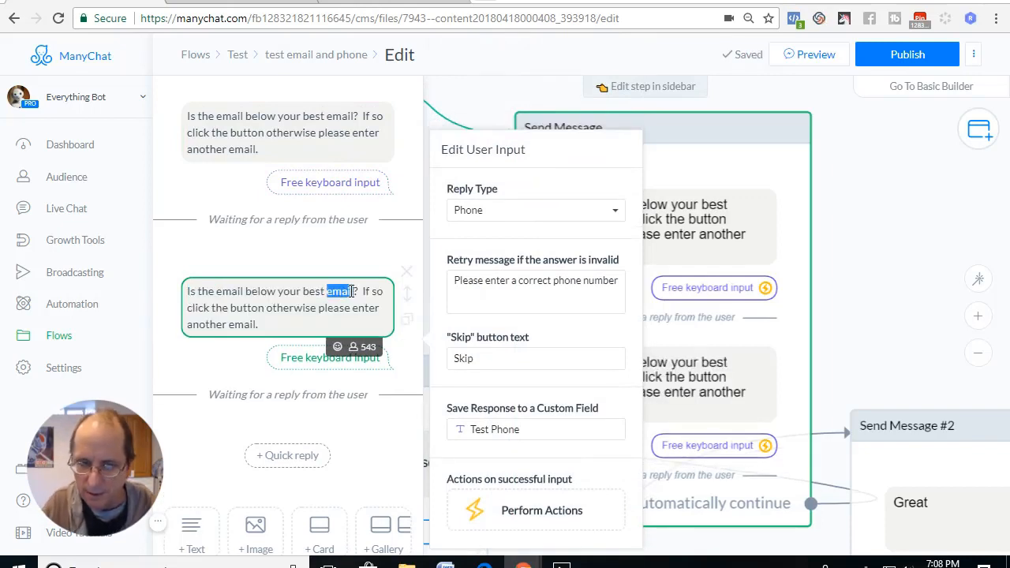
pyautogui.write('ph')
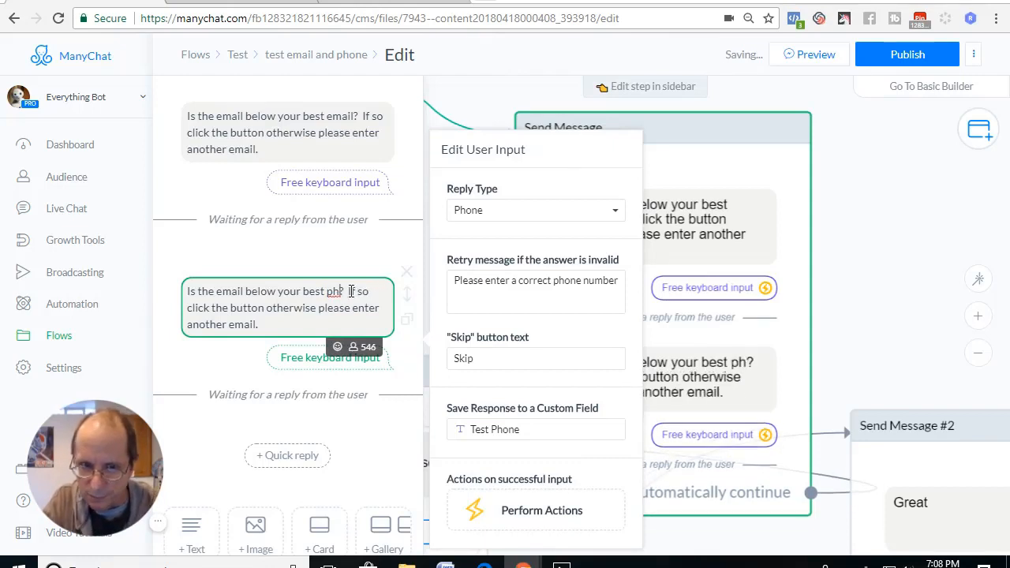
pyautogui.write('one')
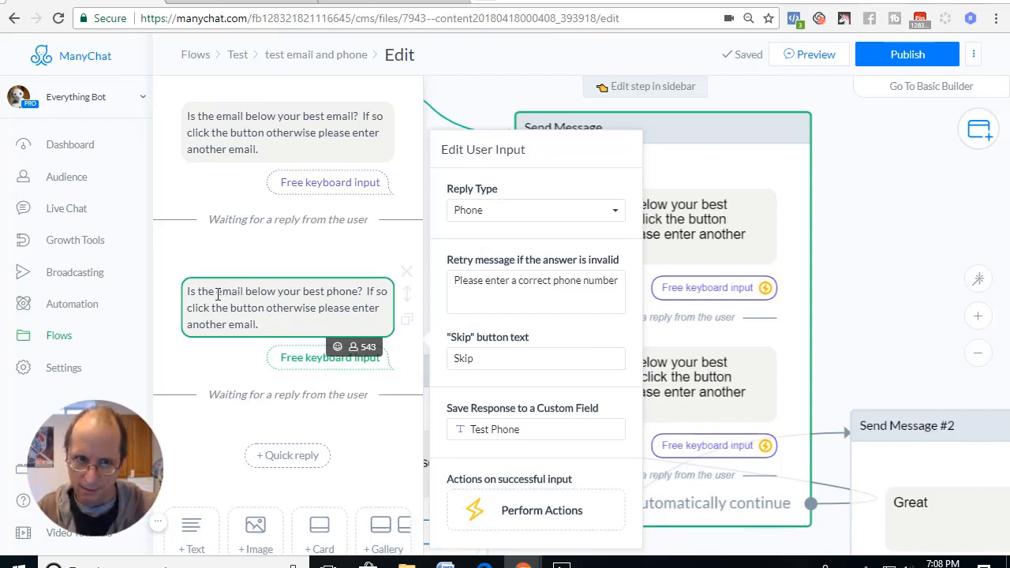
pyautogui.moveTo(218, 295); pyautogui.dragTo(232, 293)
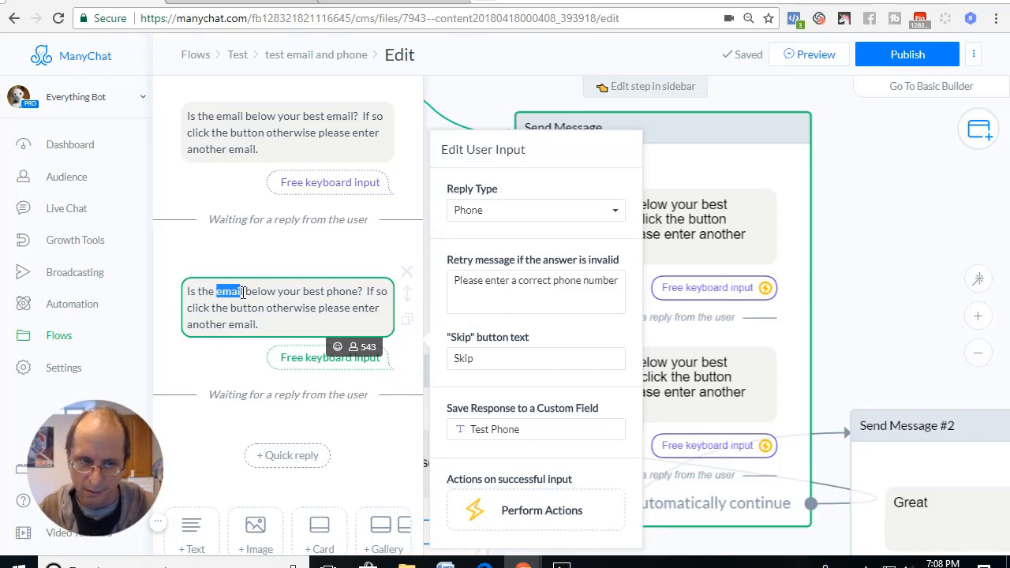
pyautogui.write('phone')
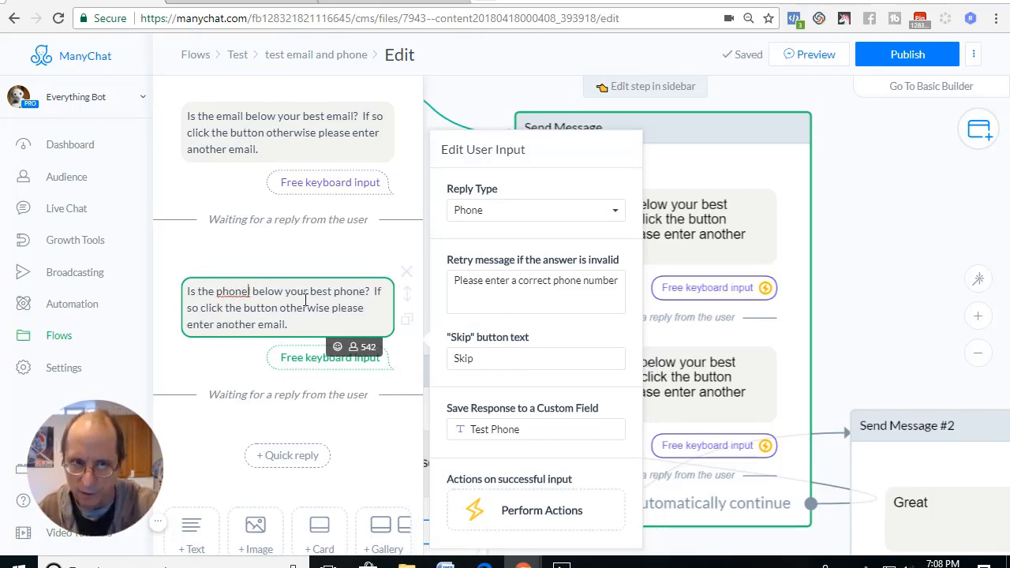
pyautogui.press('Delete')
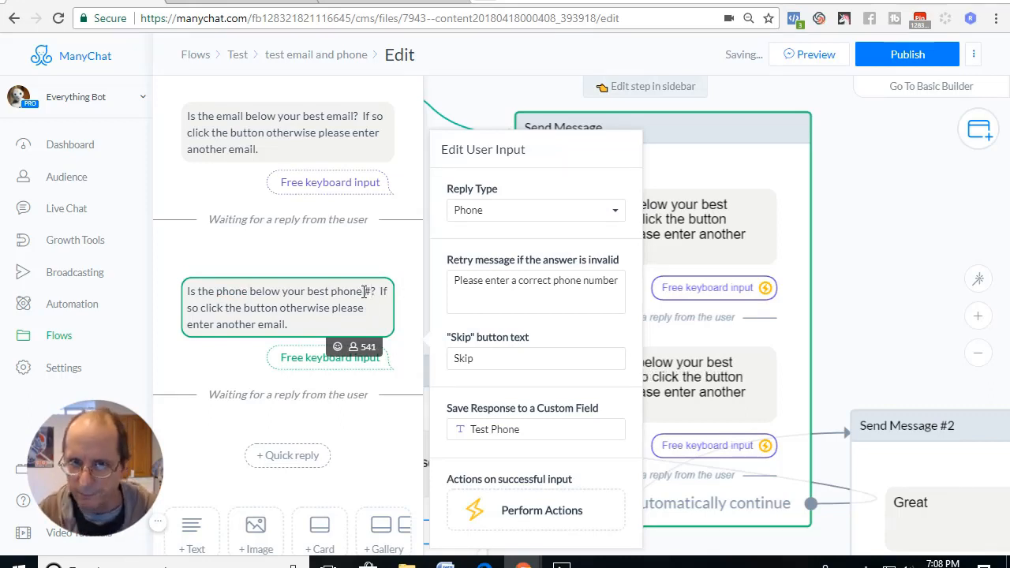
# Publish the flow and preview it in the Everything Bot chat on Facebook, closing the post pop-up there.
pyautogui.click(915, 58)
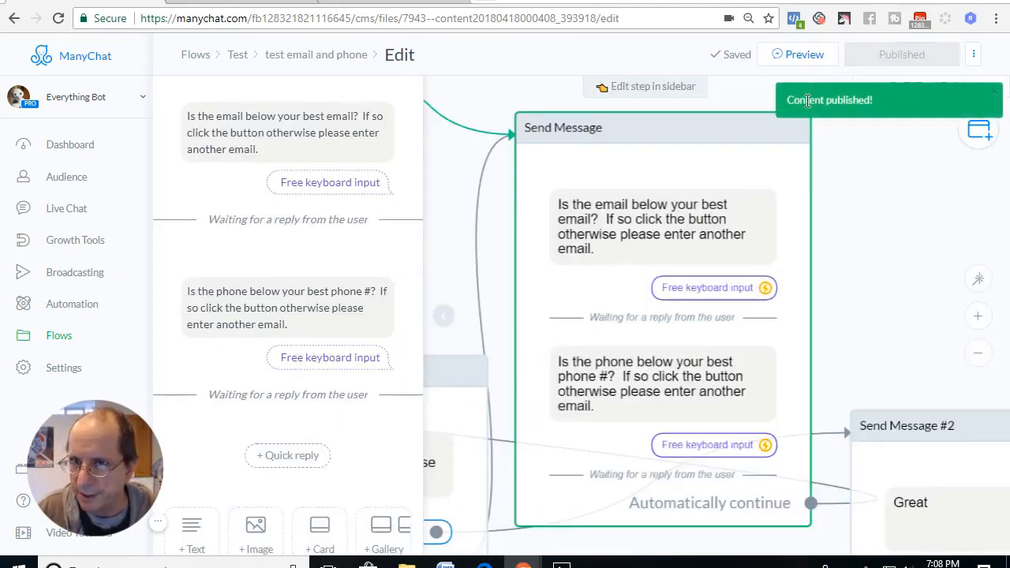
pyautogui.click(786, 65)
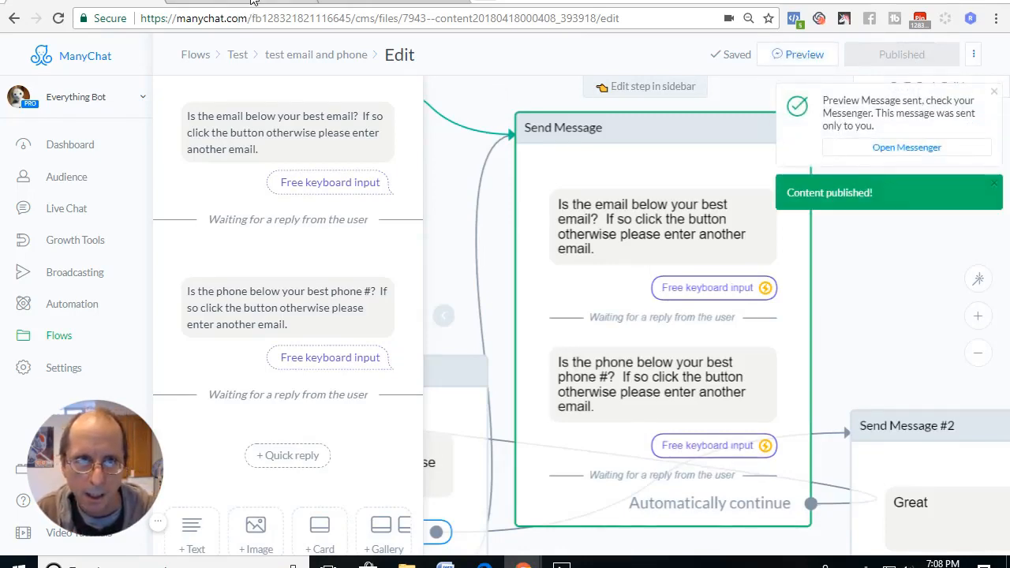
pyautogui.click(253, 1)
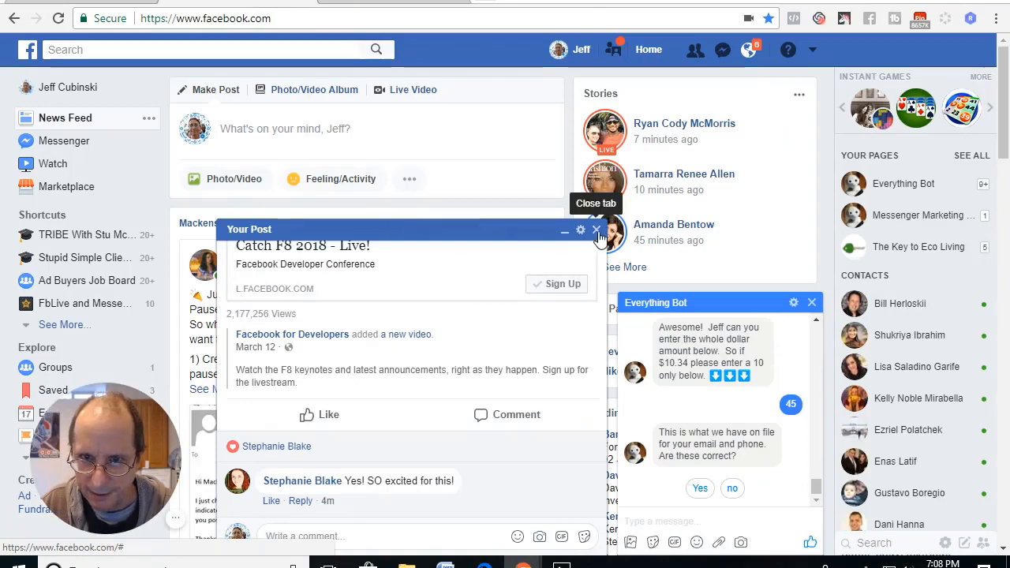
pyautogui.click(596, 231)
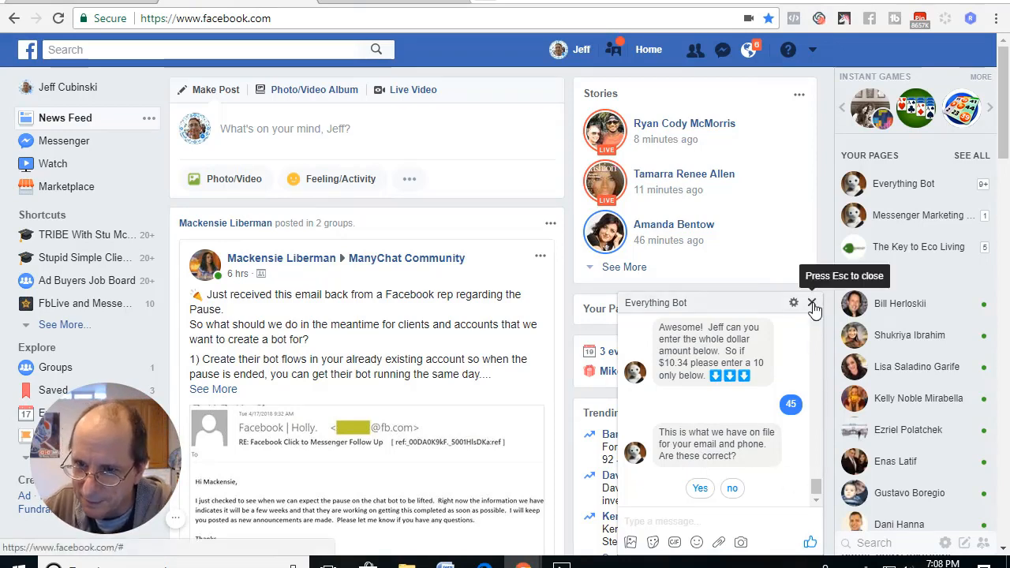
# Switch back to ManyChat and open the Send Message #1 block for editing.
pyautogui.click(93, 2)
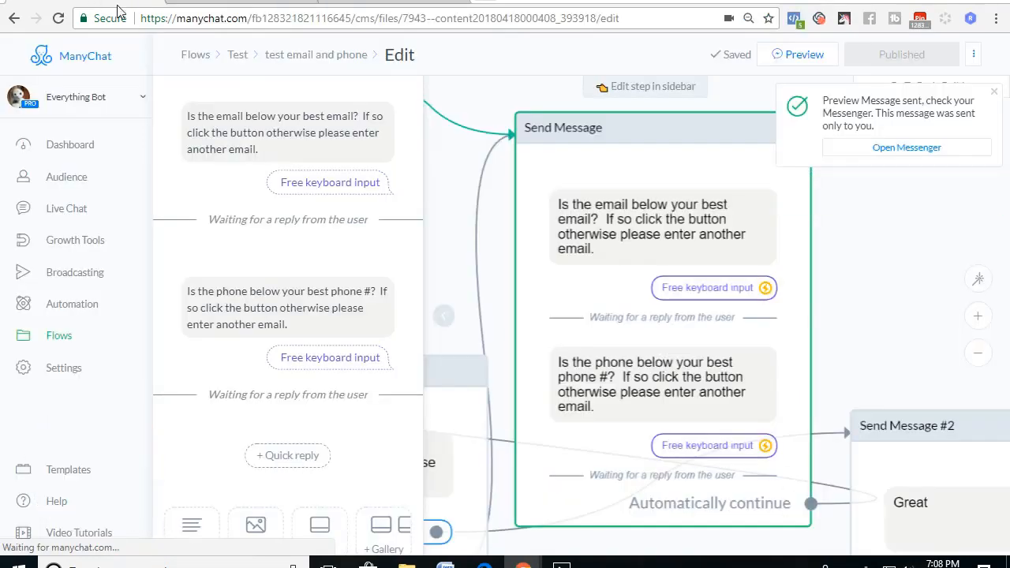
pyautogui.click(478, 217)
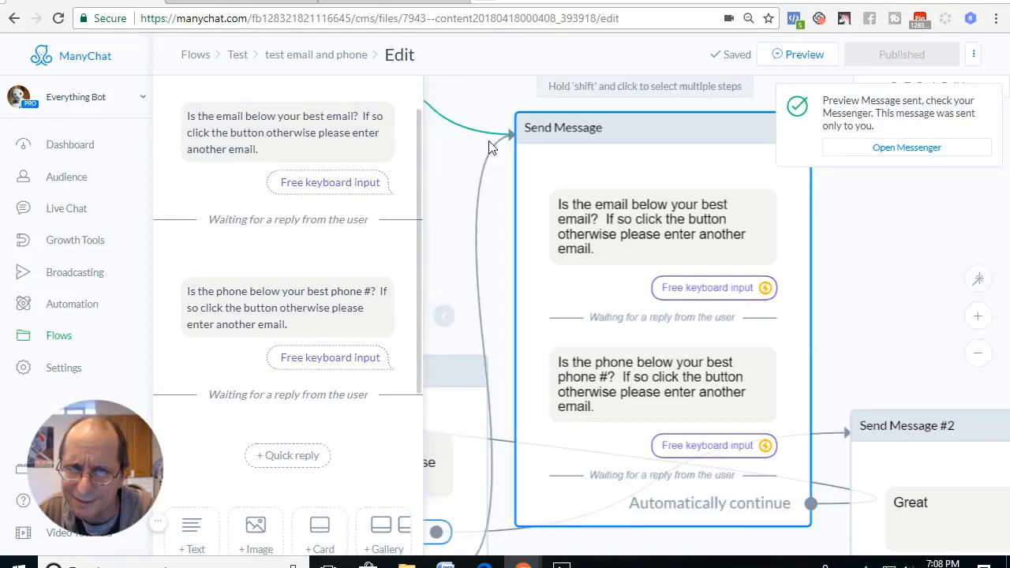
pyautogui.moveTo(316, 311); pyautogui.dragTo(449, 151)
pyautogui.click(368, 331)
pyautogui.click(481, 340)
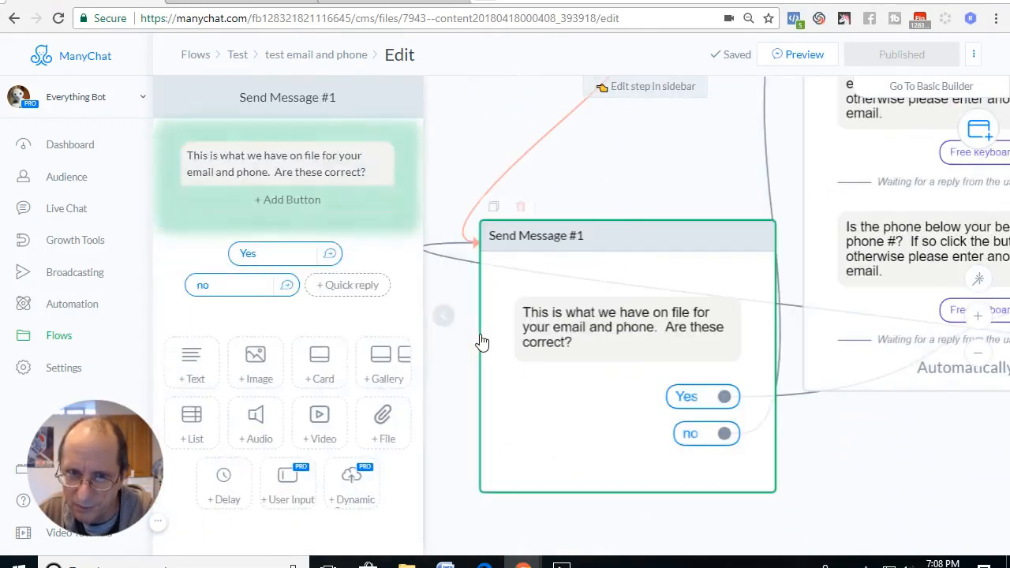
# Insert the Test EMail variable after a blank line below Send Message #1's question and start a new line beneath it.
pyautogui.click(370, 172)
pyautogui.press('Return')
pyautogui.press('Return')
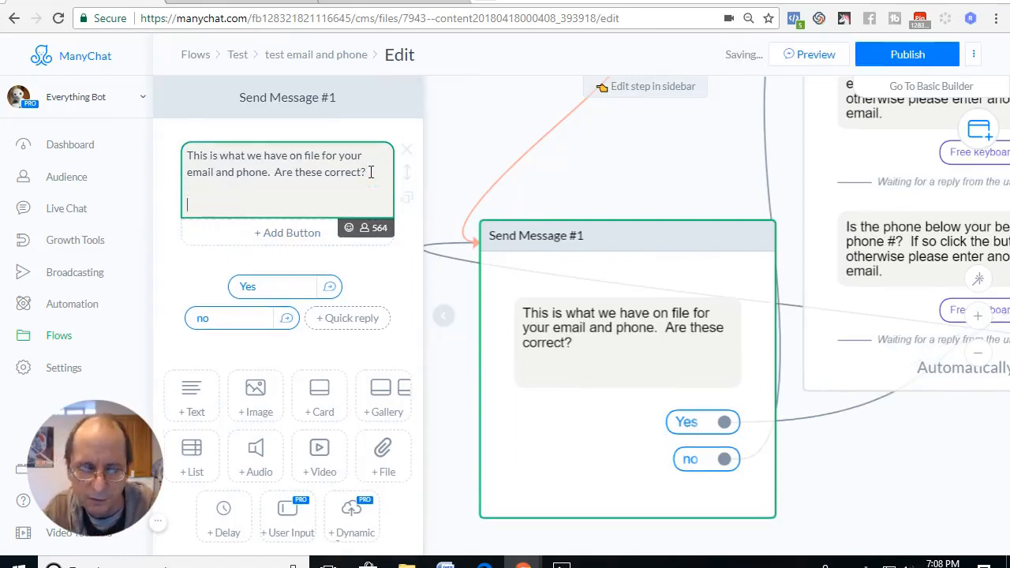
pyautogui.write('{{')
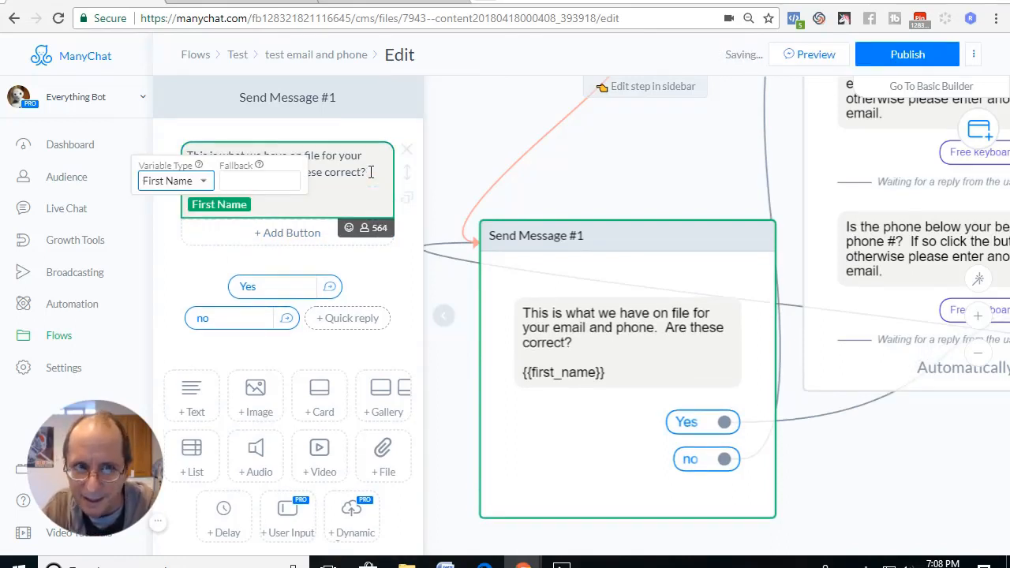
pyautogui.click(202, 184)
pyautogui.scroll(-10, 221, 355)
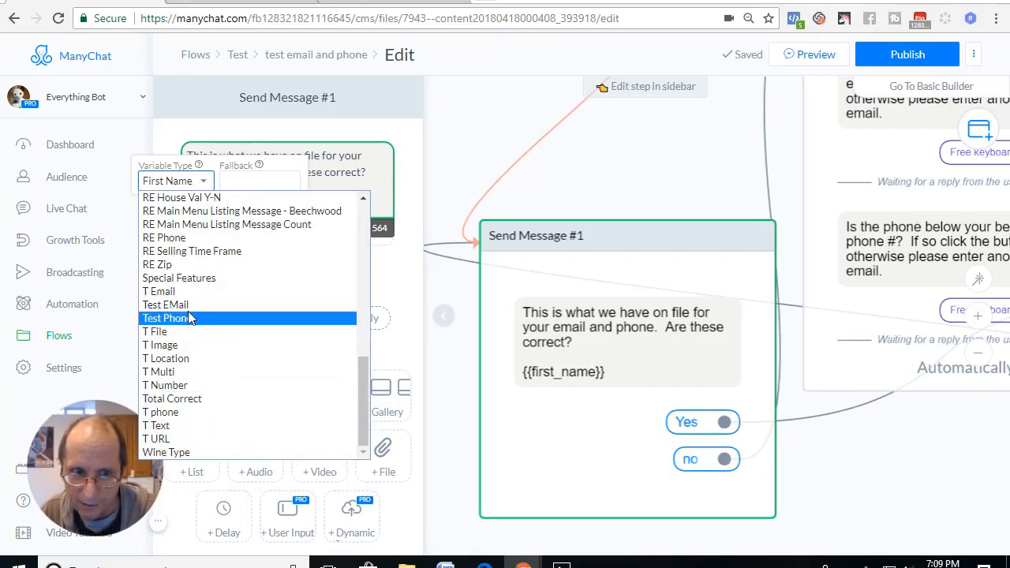
pyautogui.click(222, 304)
pyautogui.click(272, 204)
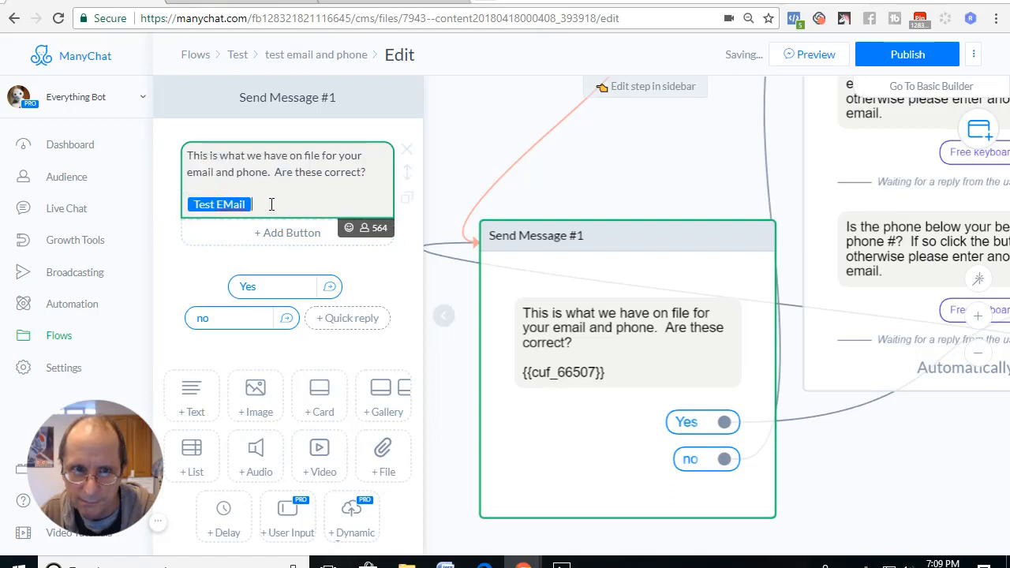
pyautogui.press('Return')
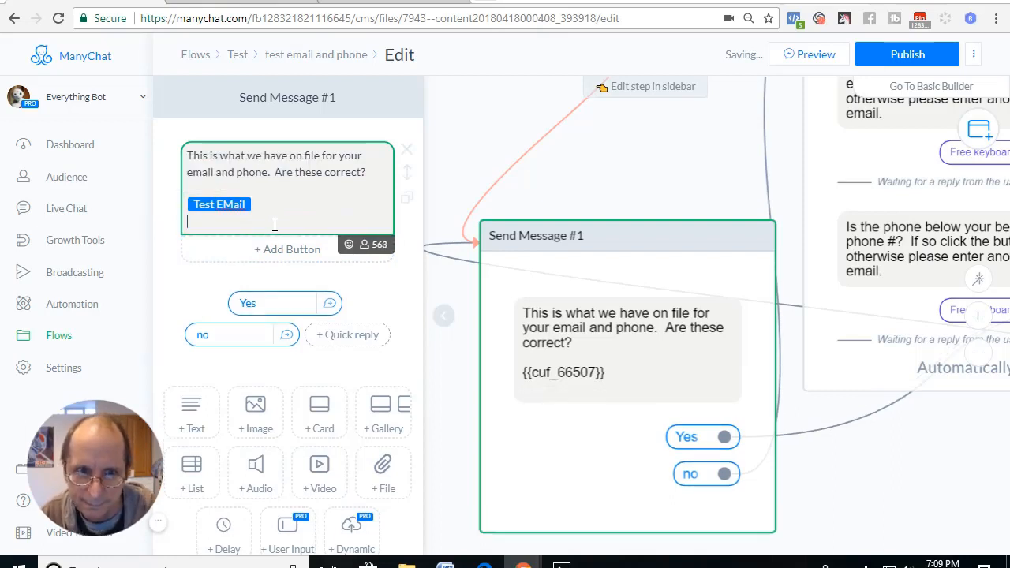
# Insert the Test Phone variable on the line below Test EMail in the Send Message #1 text.
pyautogui.write('{{')
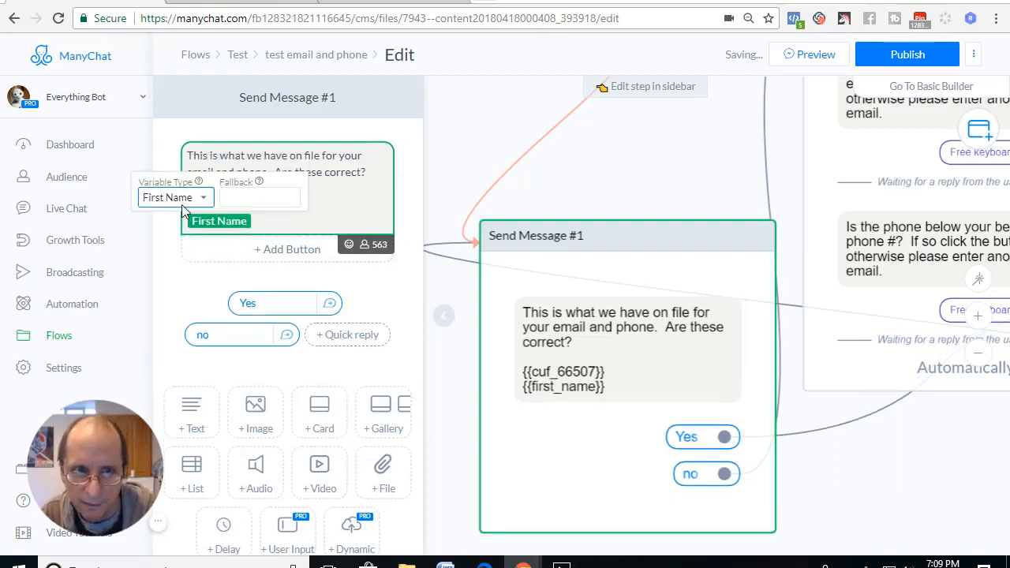
pyautogui.click(211, 198)
pyautogui.scroll(-15, 209, 436)
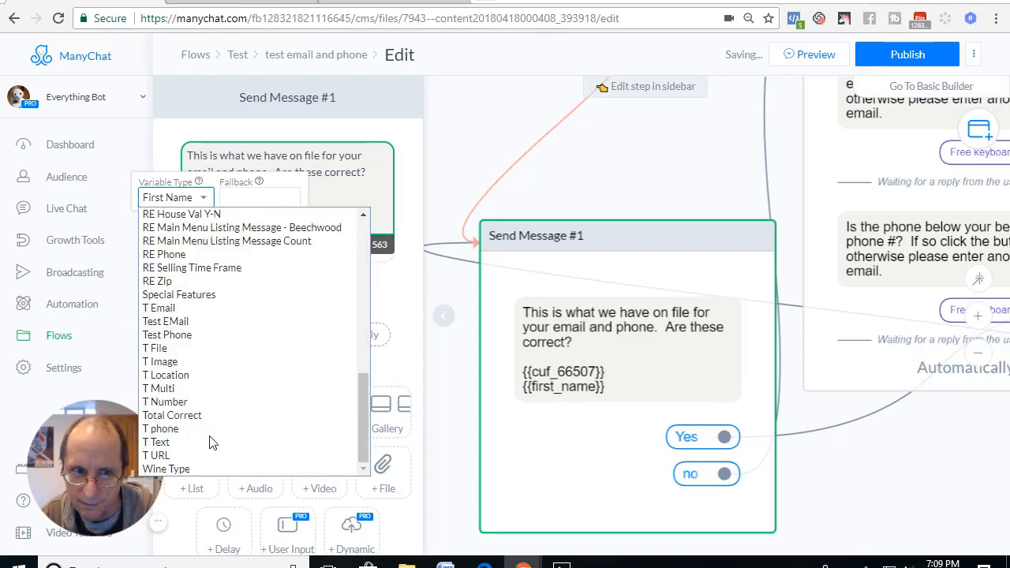
pyautogui.click(167, 335)
pyautogui.click(277, 218)
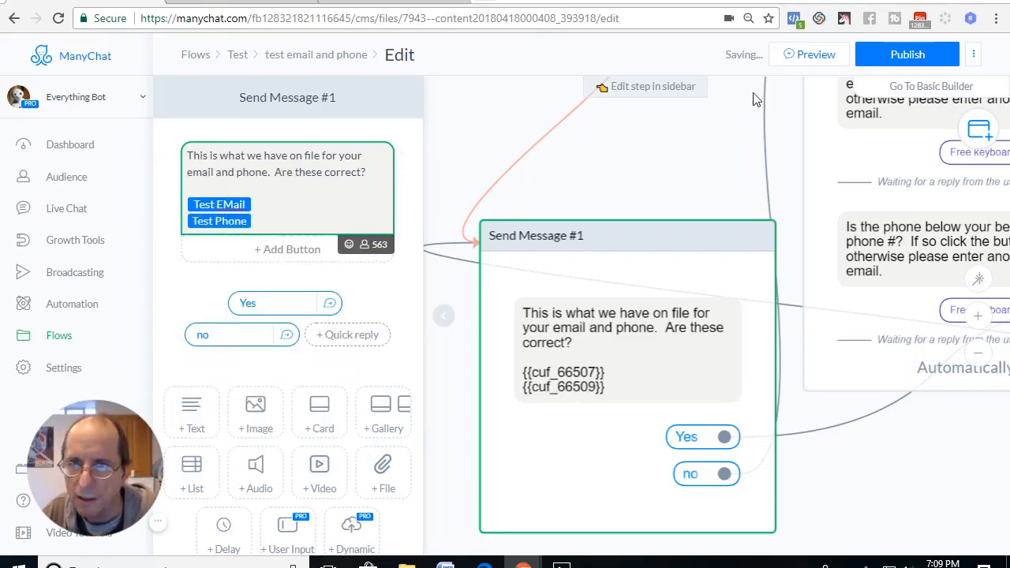
# Publish the flow and preview it in the Everything Bot chat on Facebook, answering "no" to the question about the stored details.
pyautogui.click(900, 53)
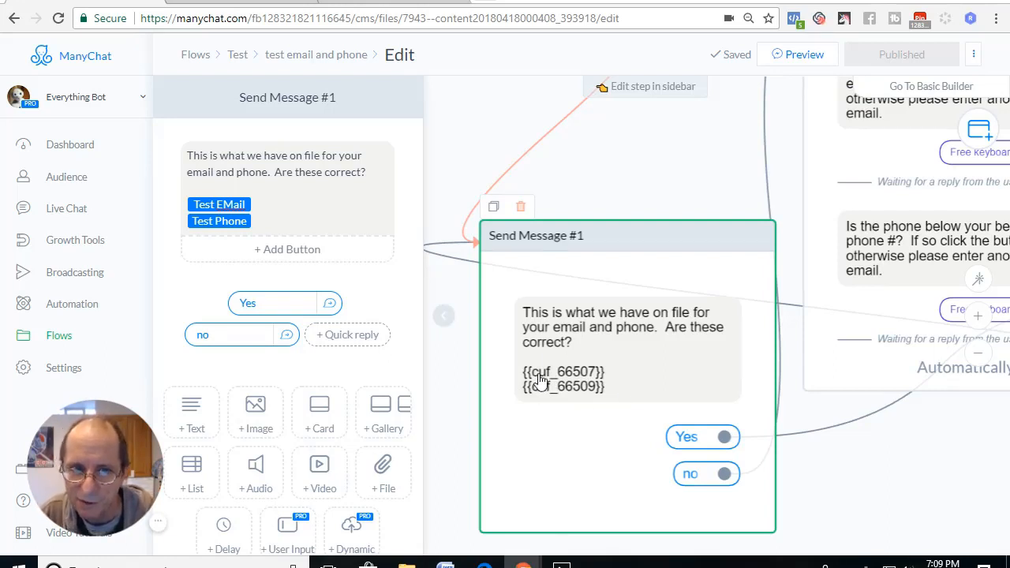
pyautogui.click(260, 213)
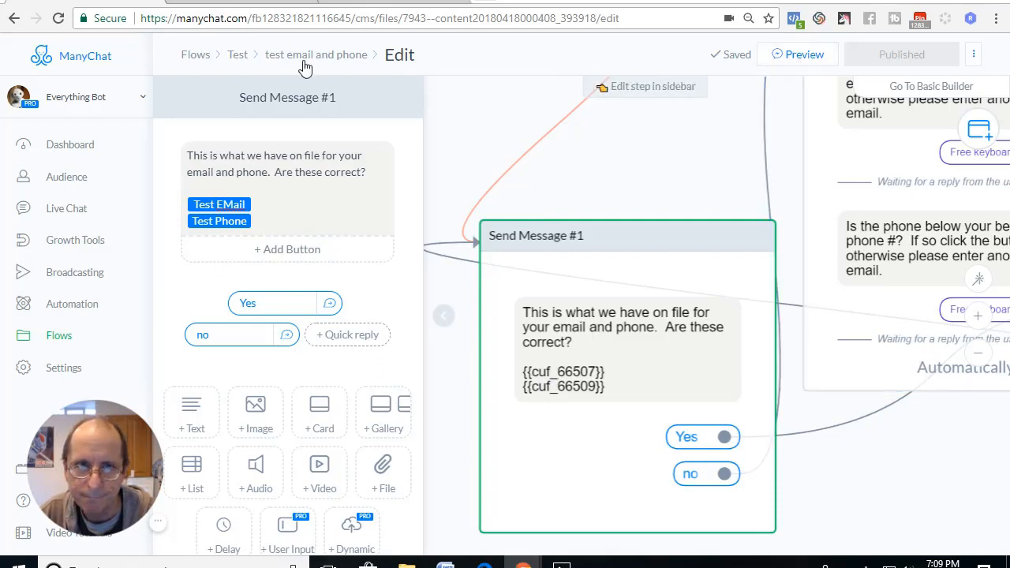
pyautogui.click(799, 61)
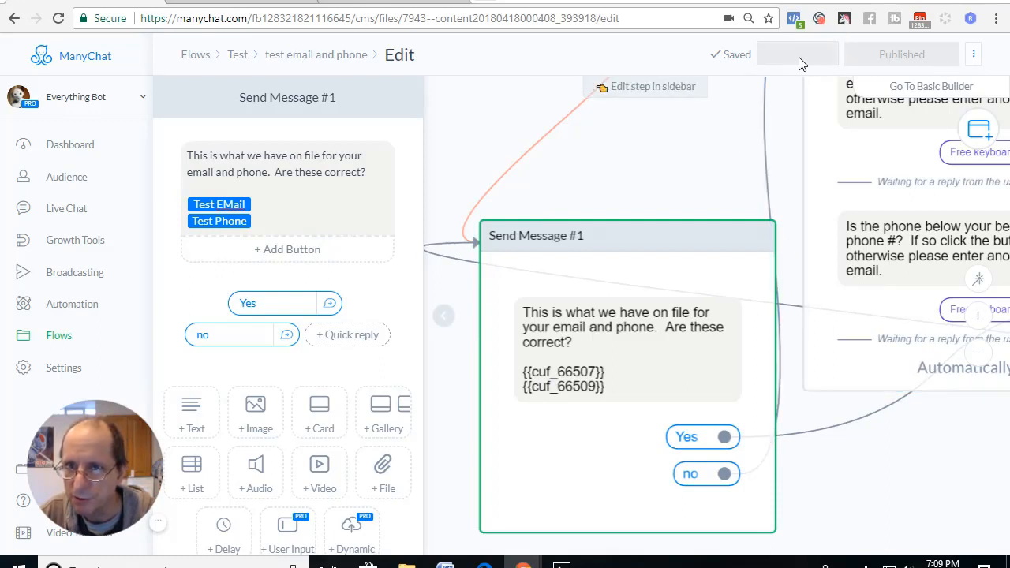
pyautogui.click(255, 1)
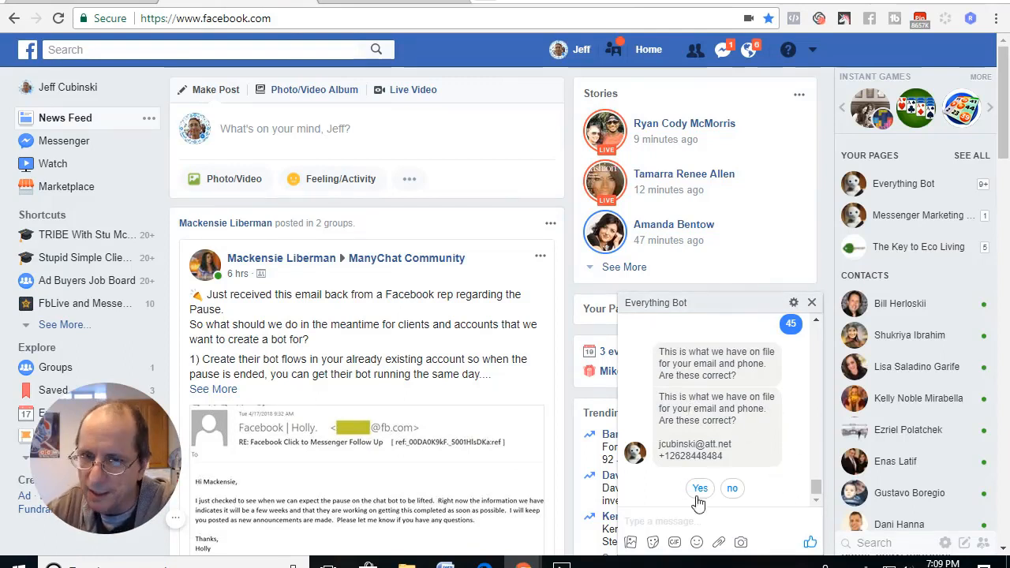
pyautogui.click(733, 489)
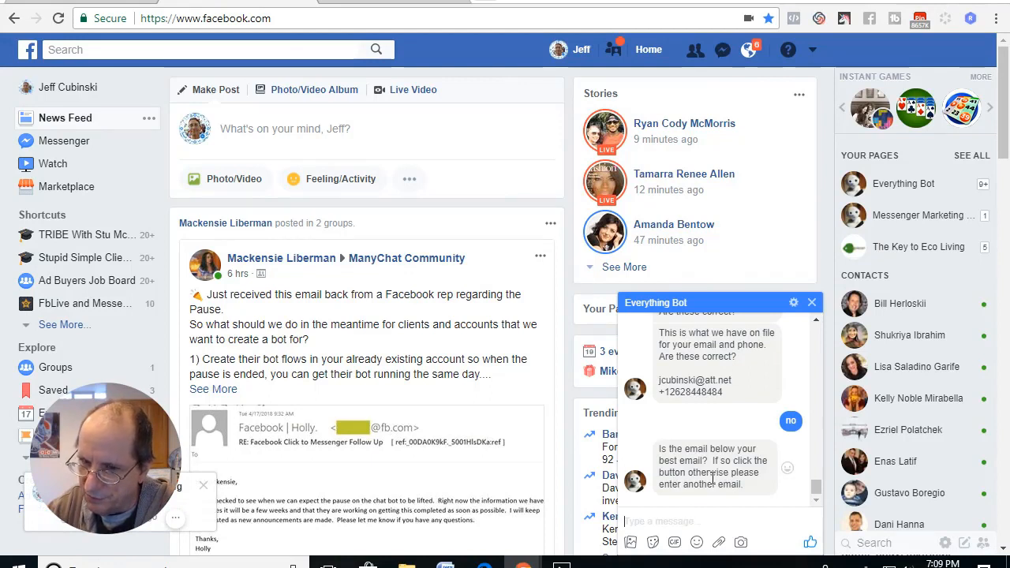
pyautogui.moveTo(817, 489); pyautogui.dragTo(818, 512)
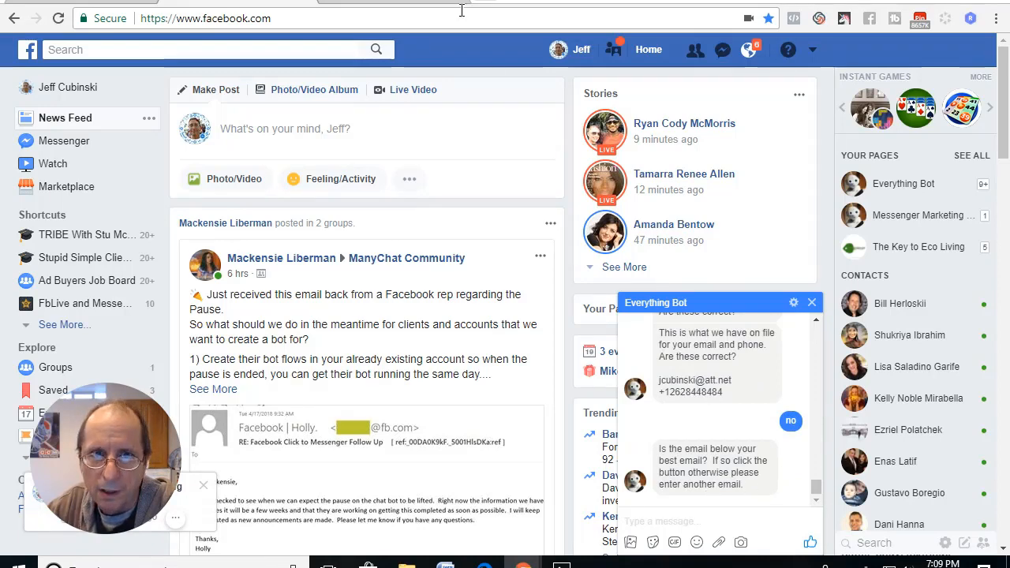
# Switch back to ManyChat, set the email question's reply type to Email, and check the phone question's user input settings.
pyautogui.click(136, 3)
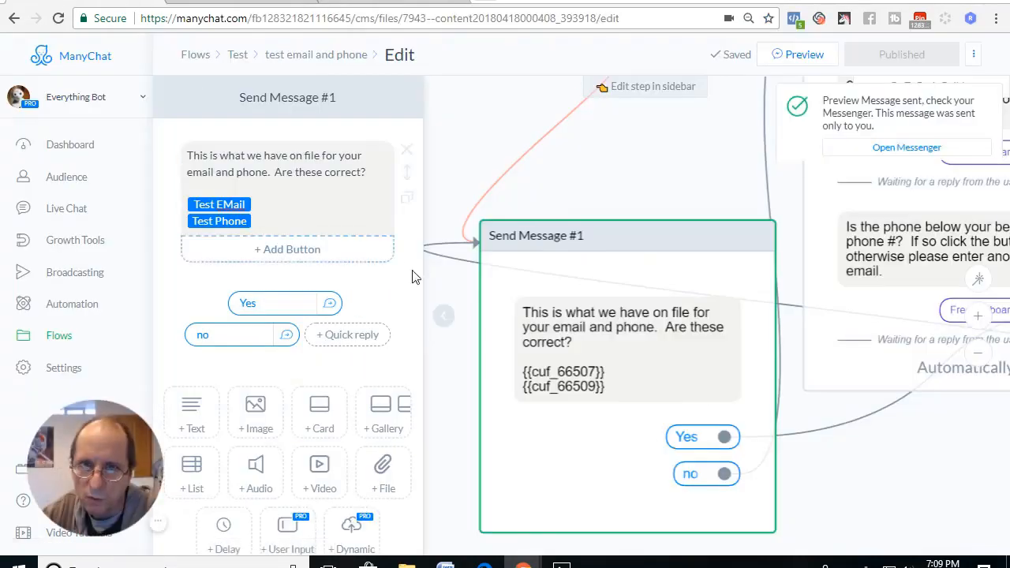
pyautogui.moveTo(667, 157); pyautogui.dragTo(490, 253)
pyautogui.click(714, 233)
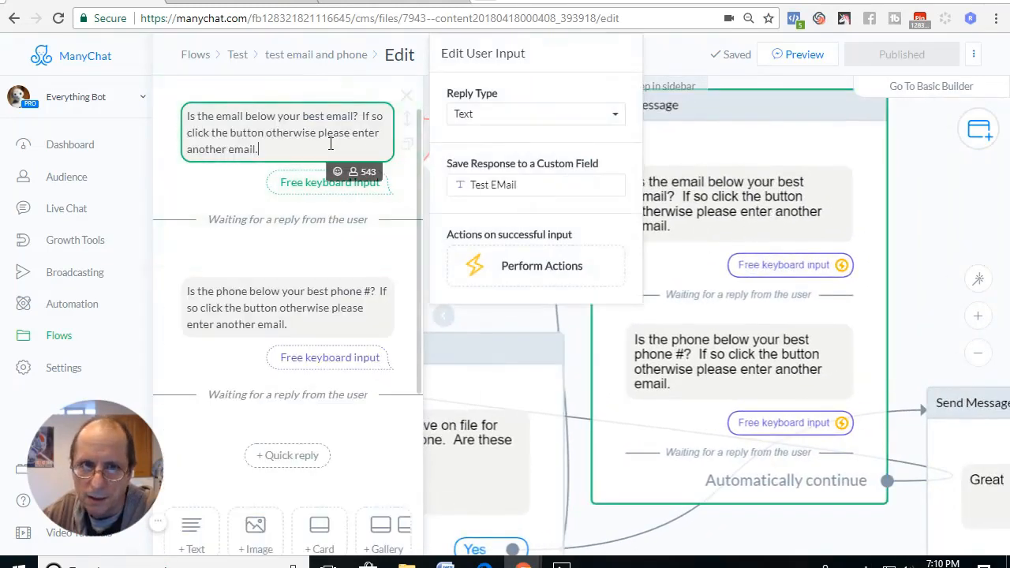
pyautogui.click(509, 115)
pyautogui.click(483, 175)
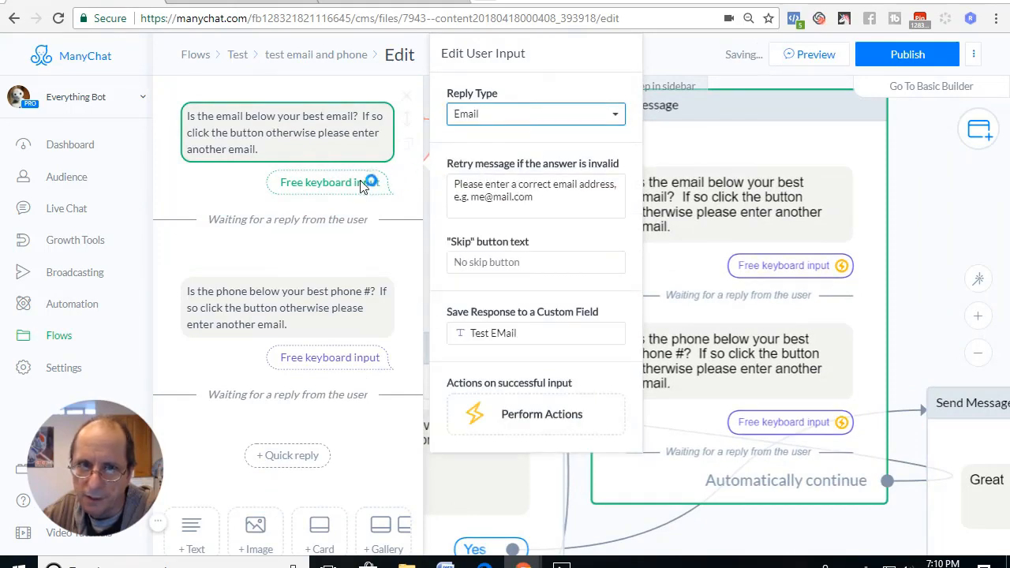
pyautogui.click(297, 298)
pyautogui.click(474, 210)
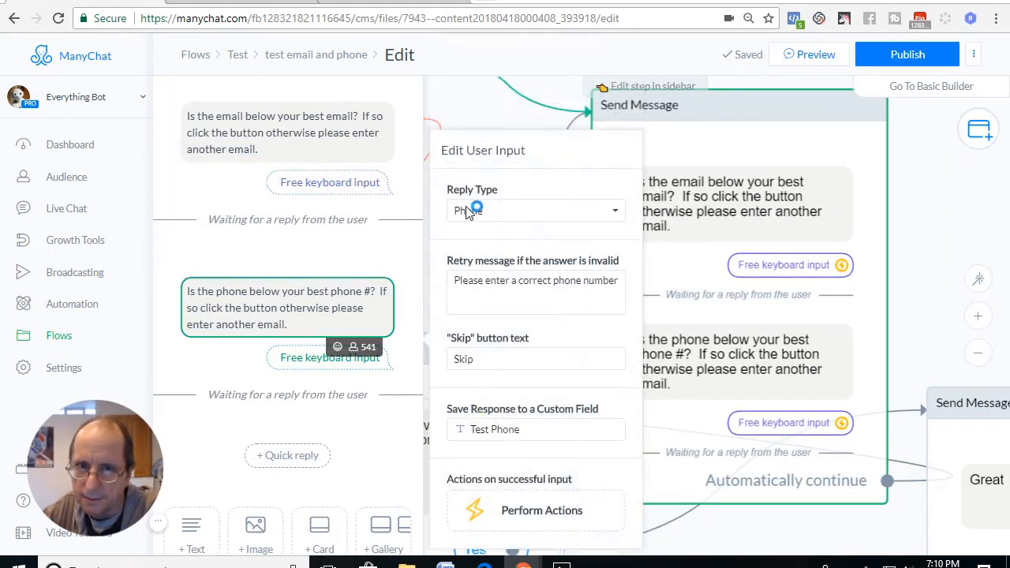
pyautogui.click(490, 110)
# Republish the flow and preview it again in the Facebook bot chat, answering "no" to the stored email and phone.
pyautogui.click(908, 54)
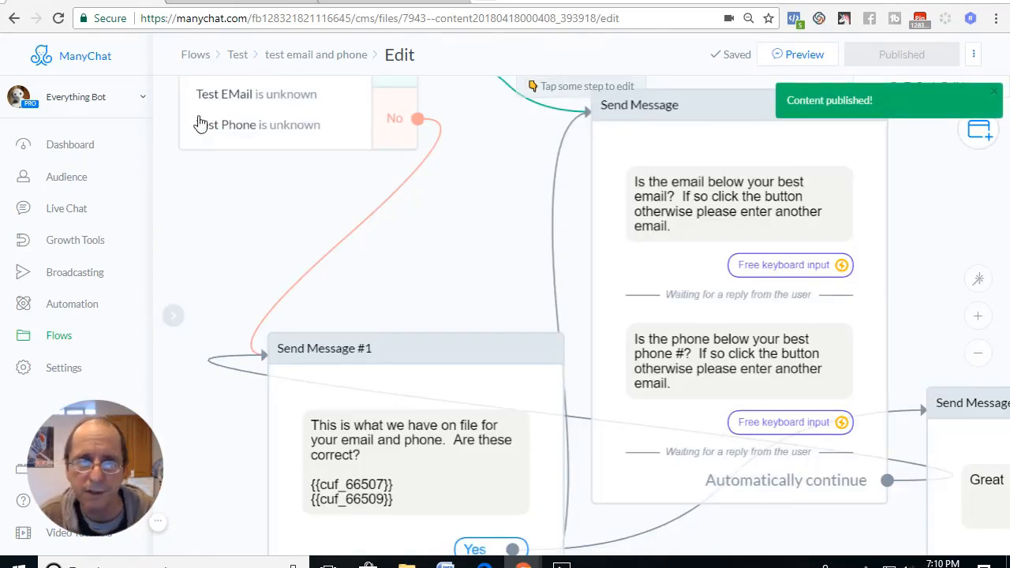
pyautogui.click(821, 57)
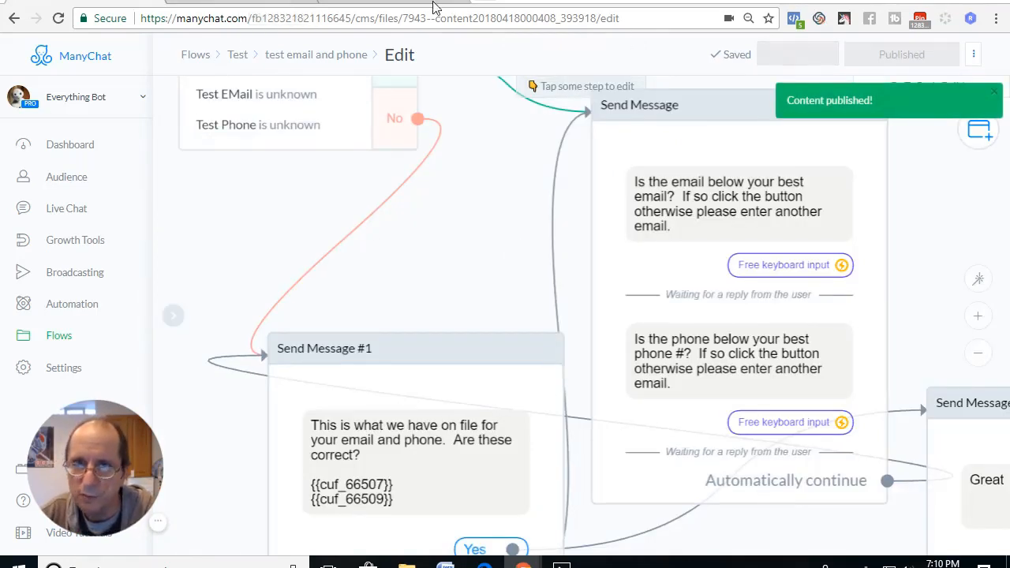
pyautogui.click(256, 4)
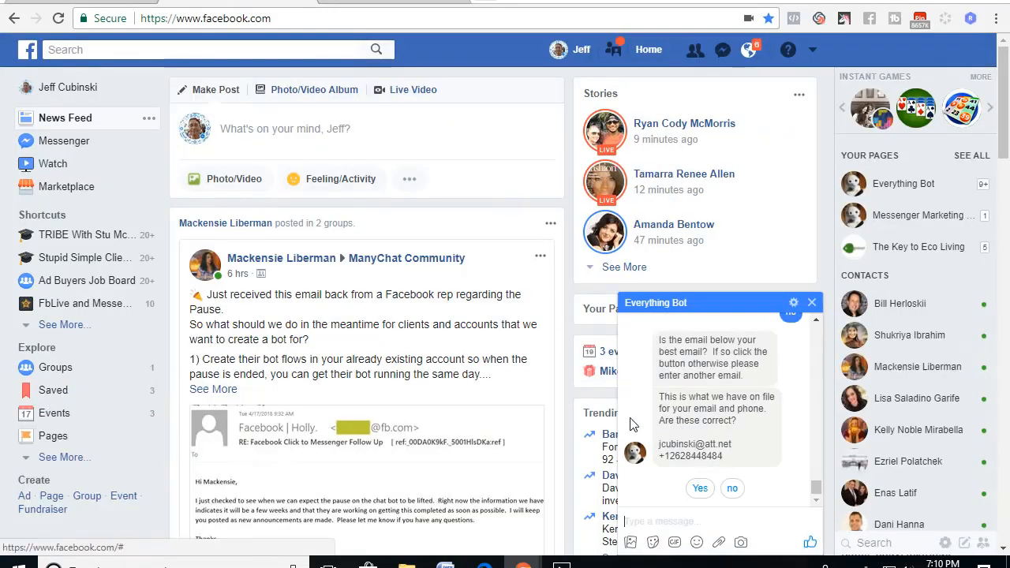
pyautogui.click(733, 489)
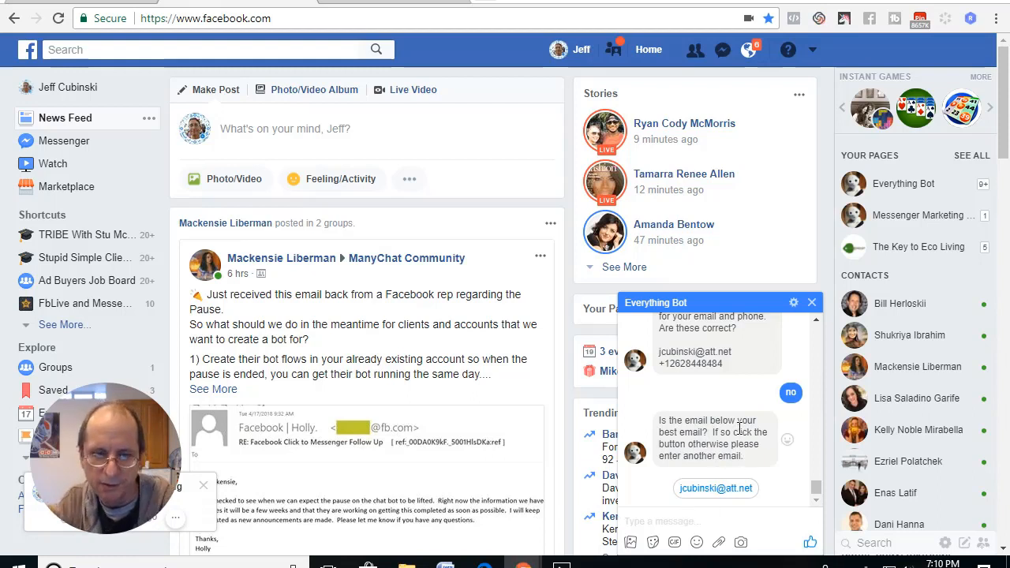
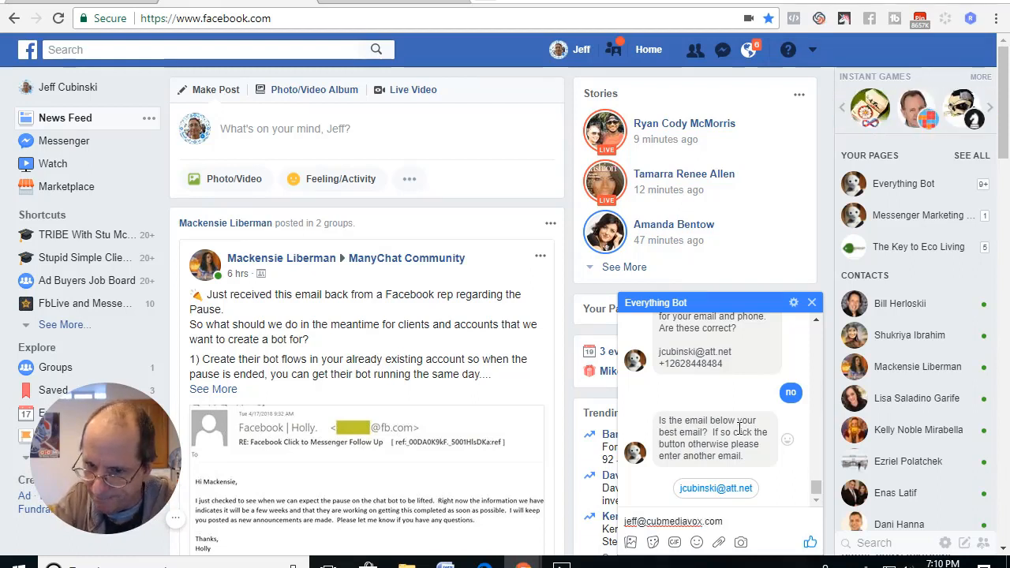
# Reply to the bot with a different email address and phone number, and confirm the updated details with Yes.
pyautogui.press('Return')
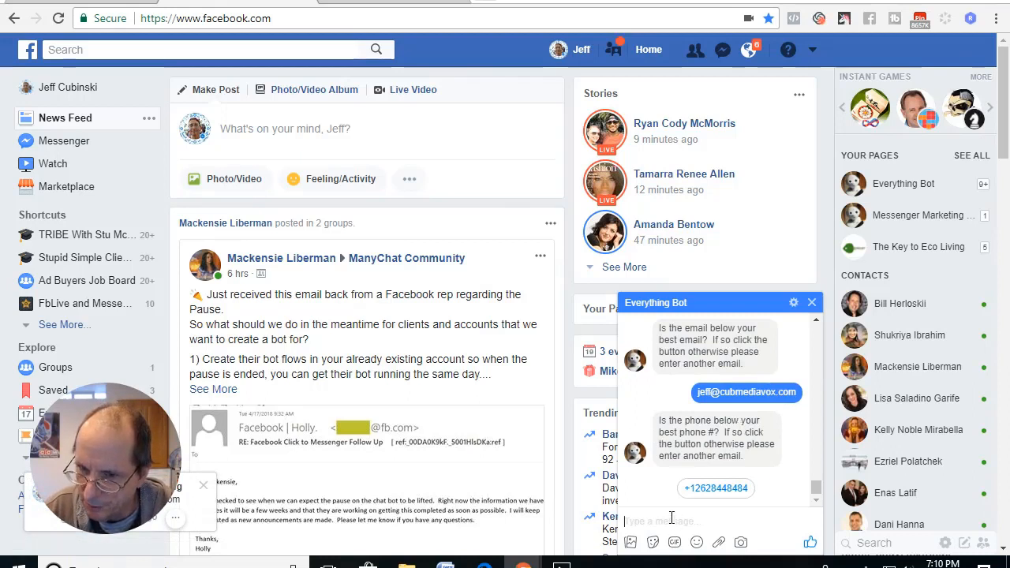
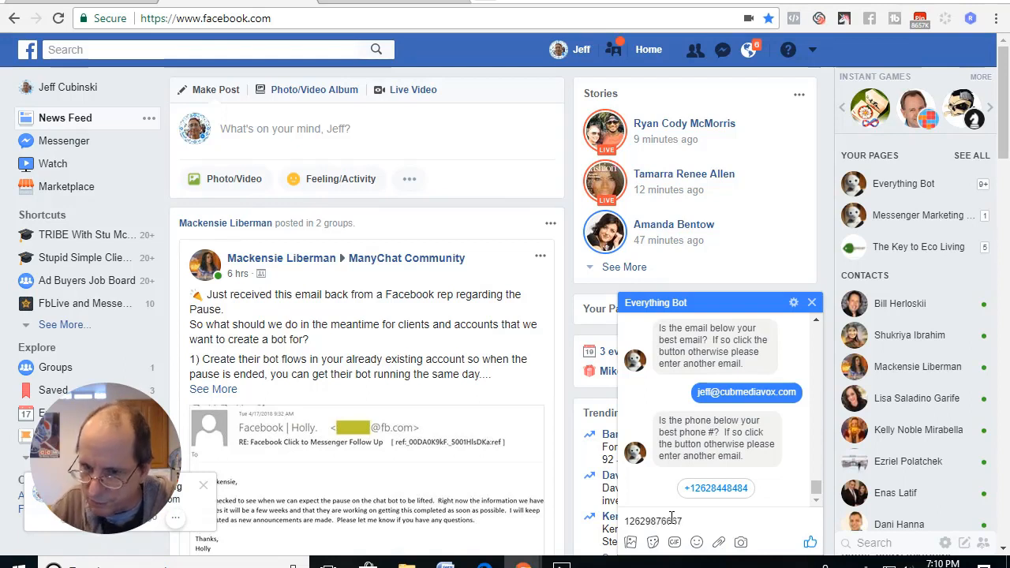
pyautogui.press('Return')
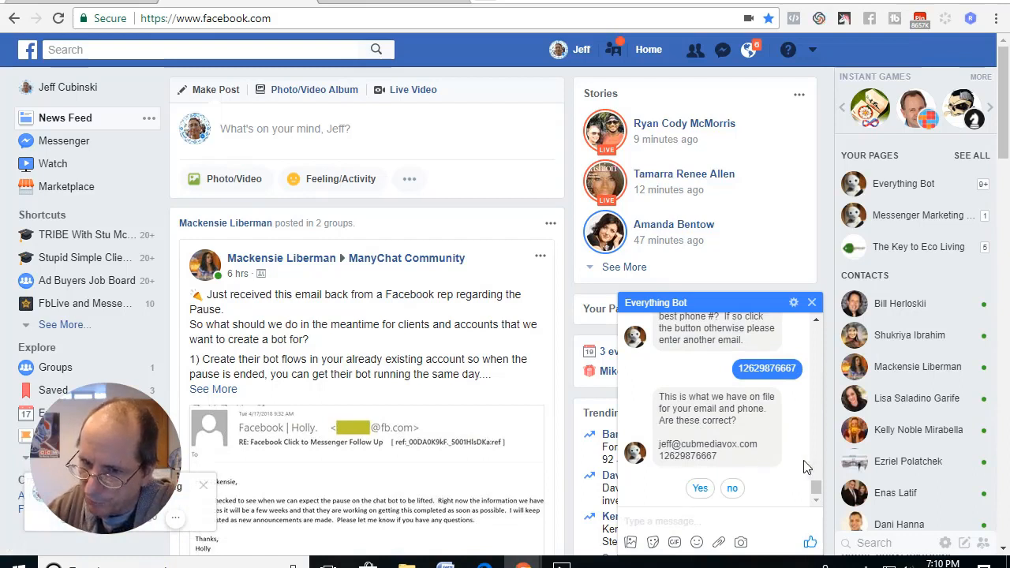
pyautogui.click(700, 488)
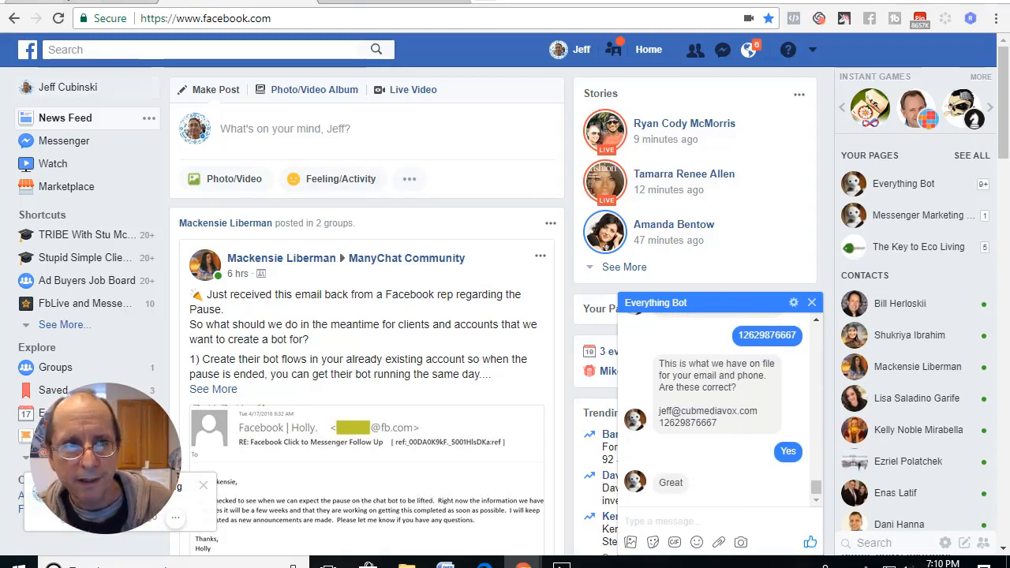
# Switch back to ManyChat and move the Send Message block away from the Condition step, above Send Message #2.
pyautogui.click(73, 1)
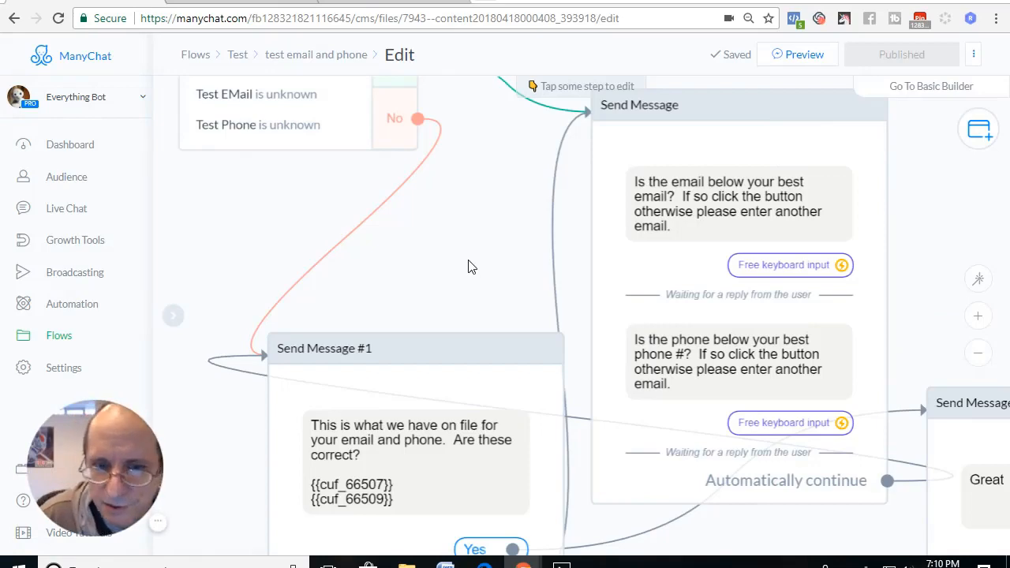
pyautogui.scroll(-6, 468, 267)
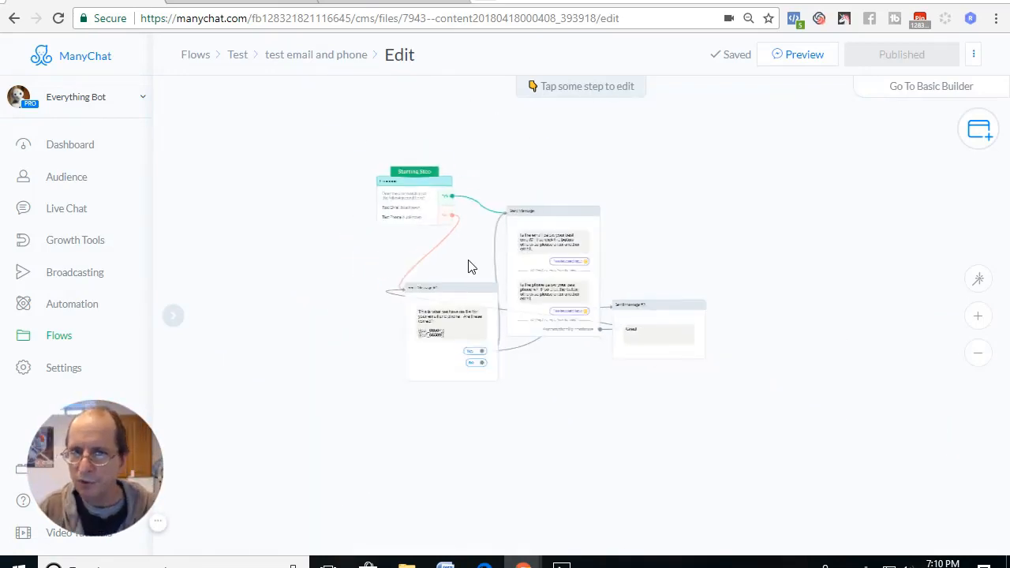
pyautogui.scroll(2, 468, 267)
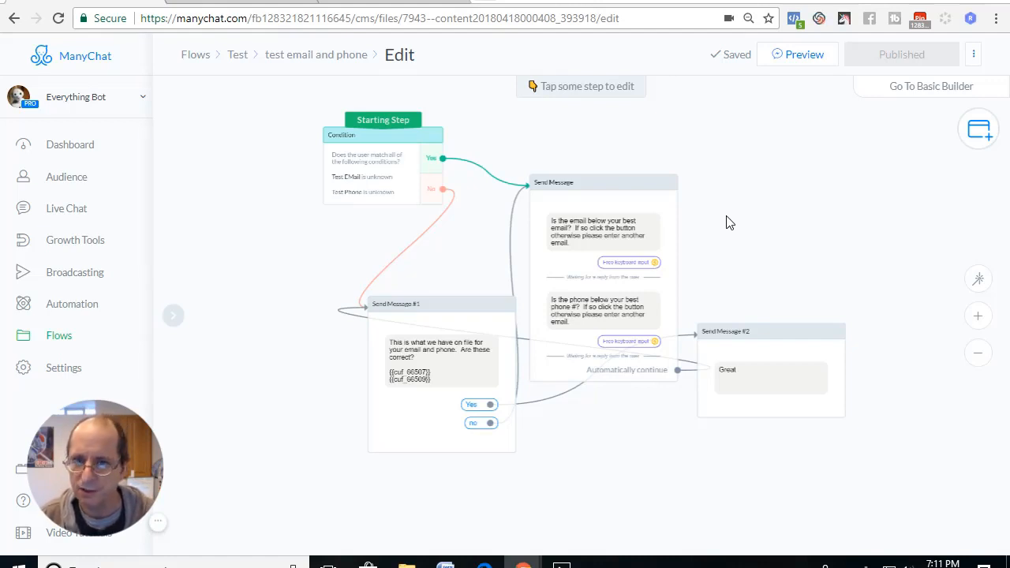
pyautogui.moveTo(647, 187); pyautogui.dragTo(720, 115)
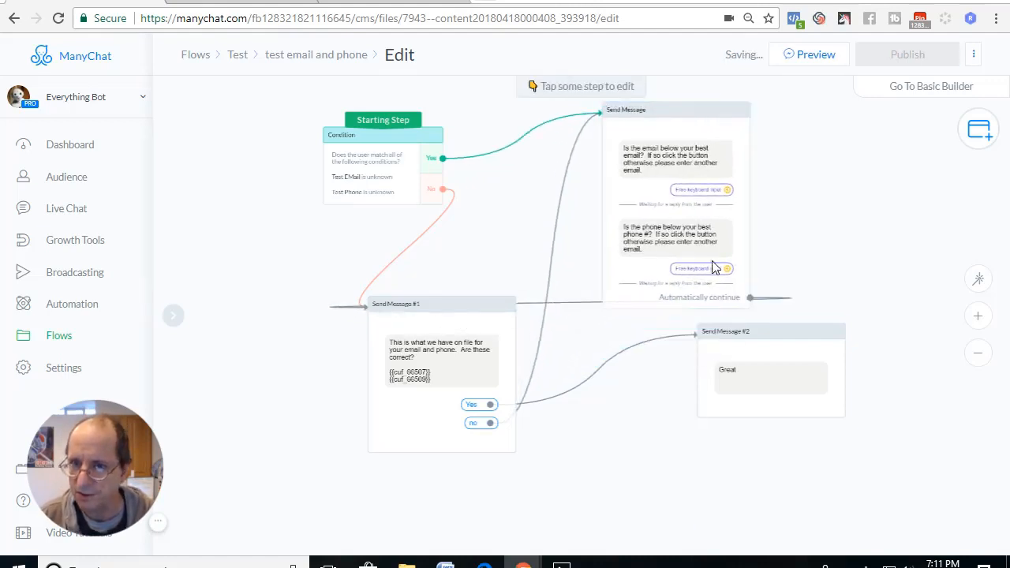
# Auto arrange all the steps of the flow on the canvas.
pyautogui.click(978, 281)
pyautogui.click(978, 353)
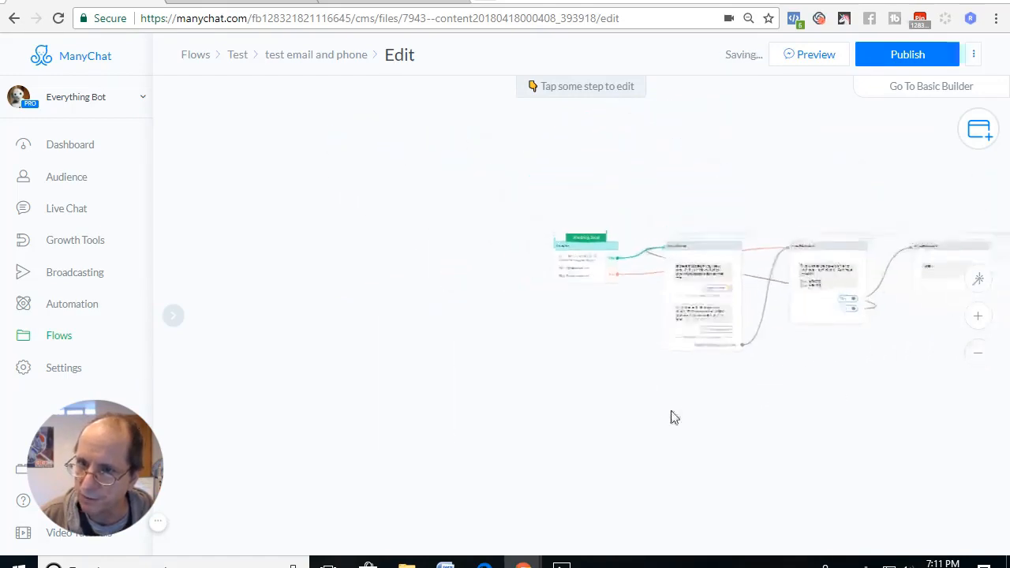
pyautogui.moveTo(672, 412); pyautogui.dragTo(508, 374)
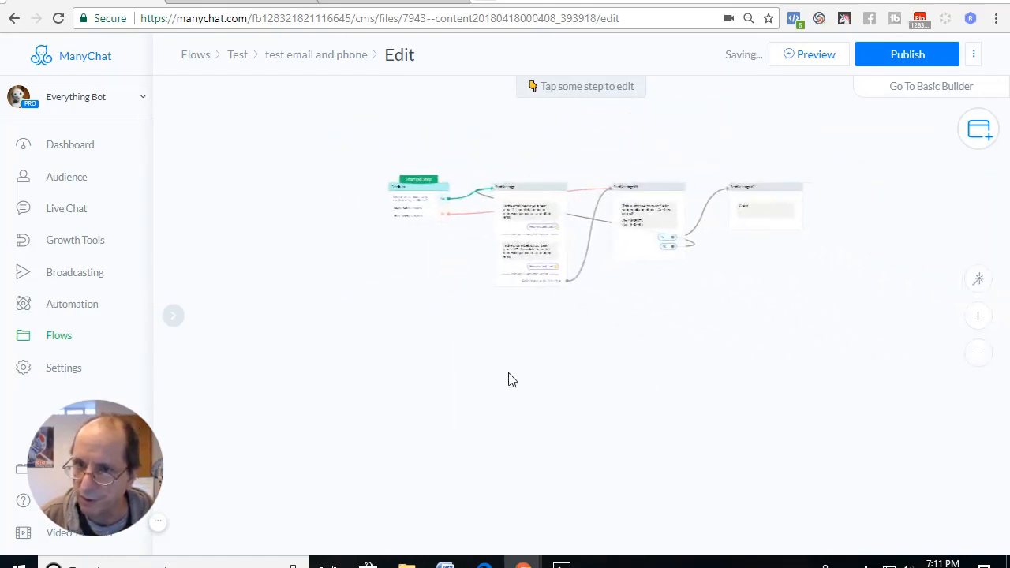
pyautogui.click(978, 317)
pyautogui.moveTo(600, 291); pyautogui.dragTo(667, 434)
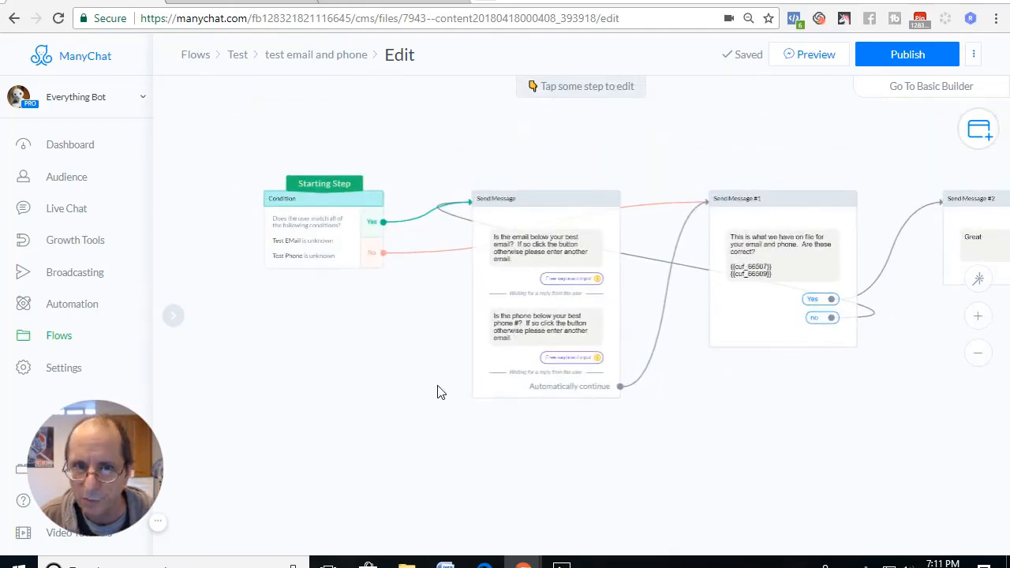
# Rearrange the blocks manually, raising the Condition and Send Message blocks and placing Send Message #1 below and between them.
pyautogui.moveTo(321, 247); pyautogui.dragTo(293, 210)
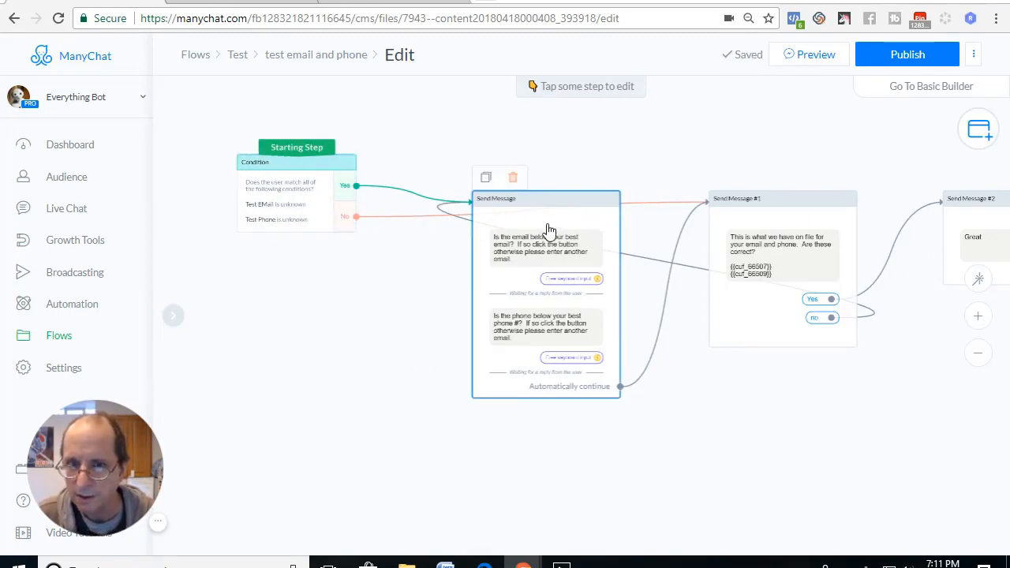
pyautogui.moveTo(548, 228)
pyautogui.mouseDown()
pyautogui.moveTo(555, 304)
pyautogui.moveTo(552, 215)
pyautogui.mouseUp()
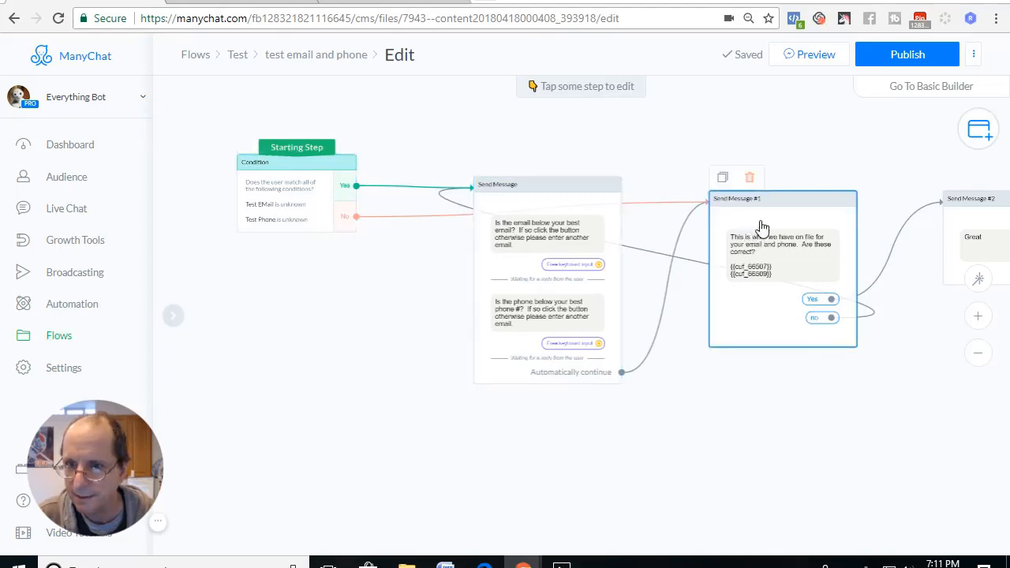
pyautogui.moveTo(724, 197); pyautogui.dragTo(319, 377)
pyautogui.moveTo(577, 219); pyautogui.dragTo(601, 163)
pyautogui.moveTo(438, 395); pyautogui.dragTo(500, 416)
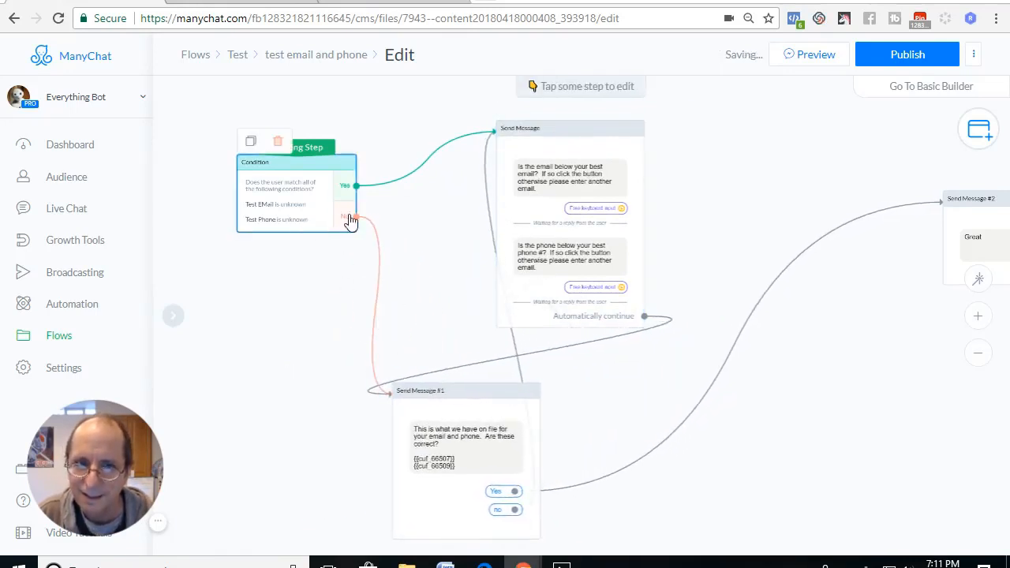